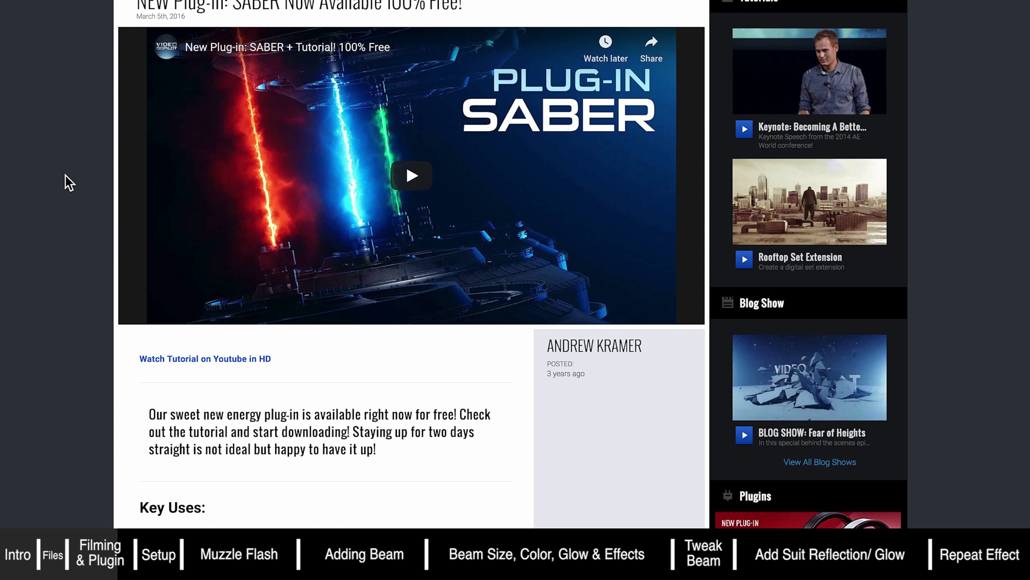
Step: Scroll back up the Video Copilot Saber plug-in page
scroll(65, 175, "up", 2)
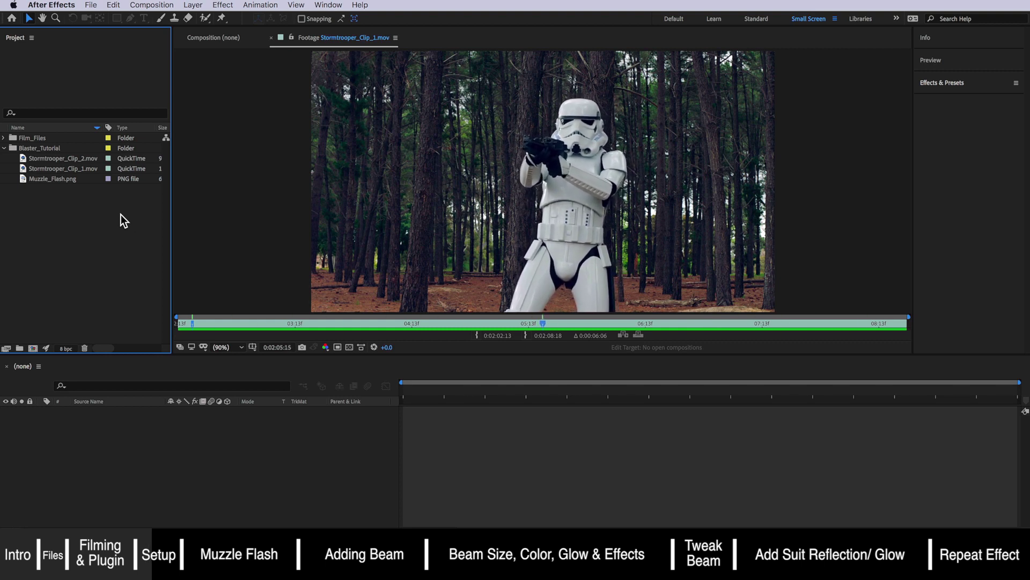
Step: Preview both stormtrooper clips, second then first, in the Footage viewer
left_click(62, 161)
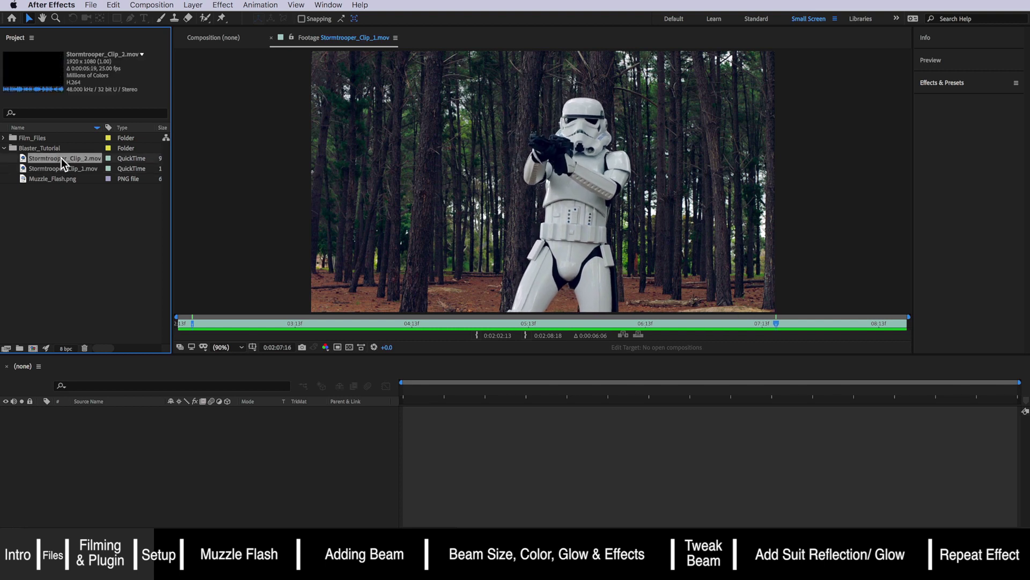
left_click(60, 167)
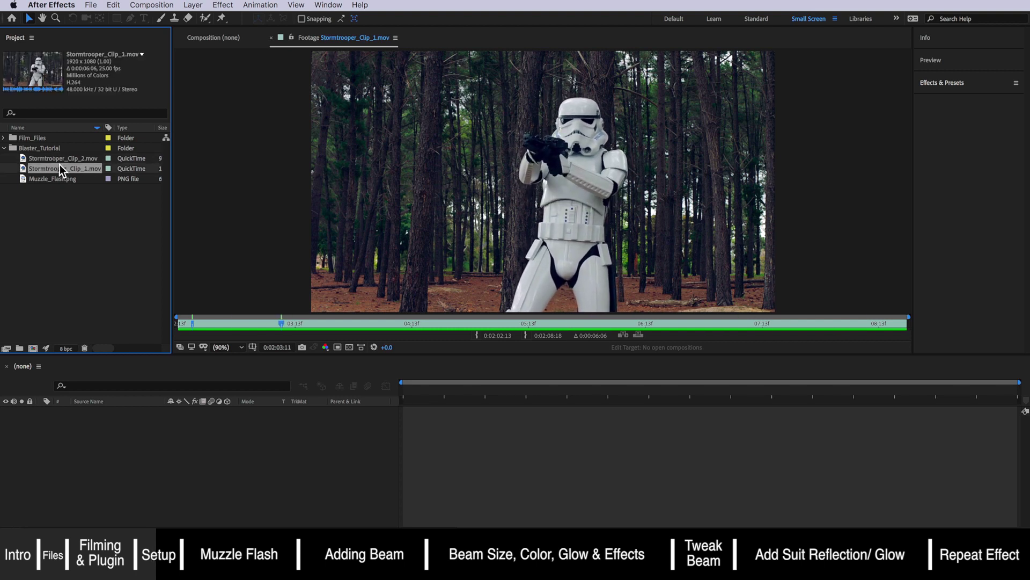
double_click(60, 159)
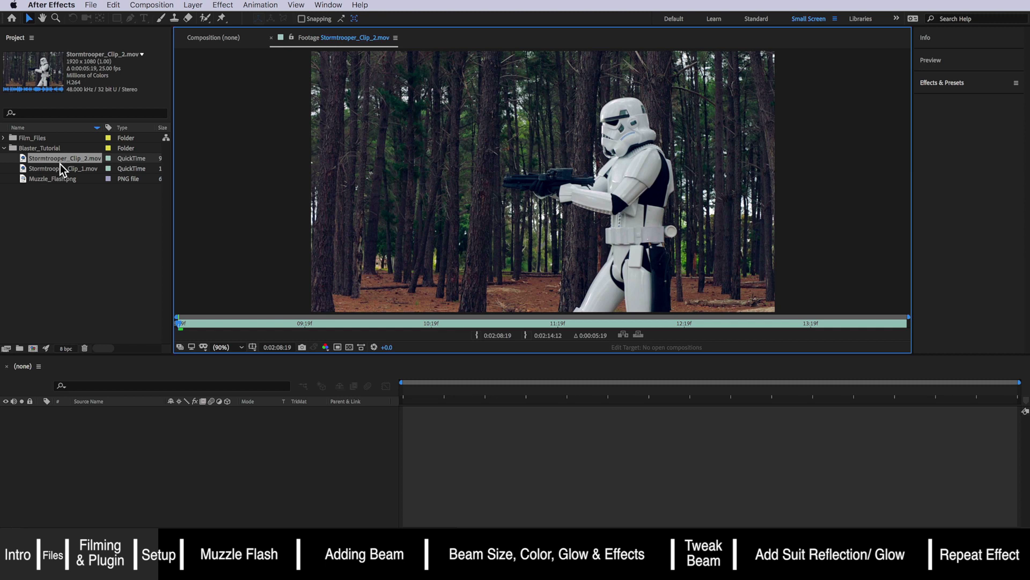
double_click(60, 165)
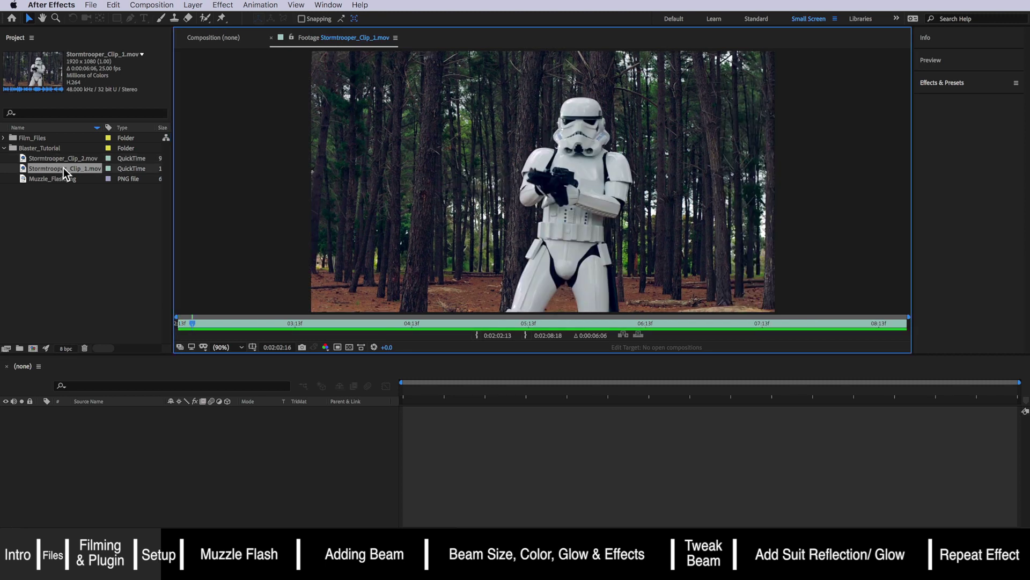
Step: Create a comp from Stormtrooper_Clip_1.mov and scrub to the moment the trooper fires
right_click(63, 167)
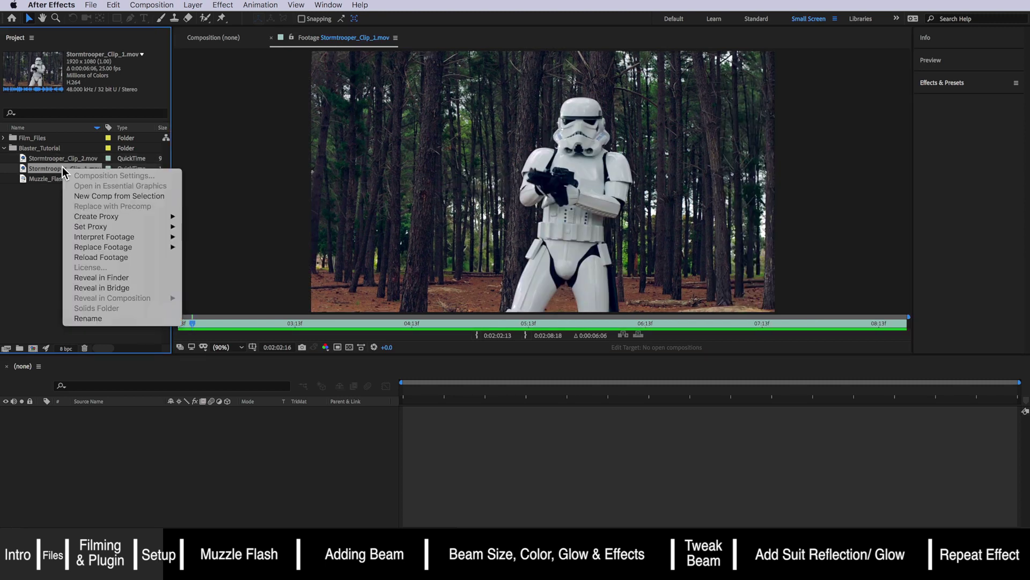
left_click(111, 196)
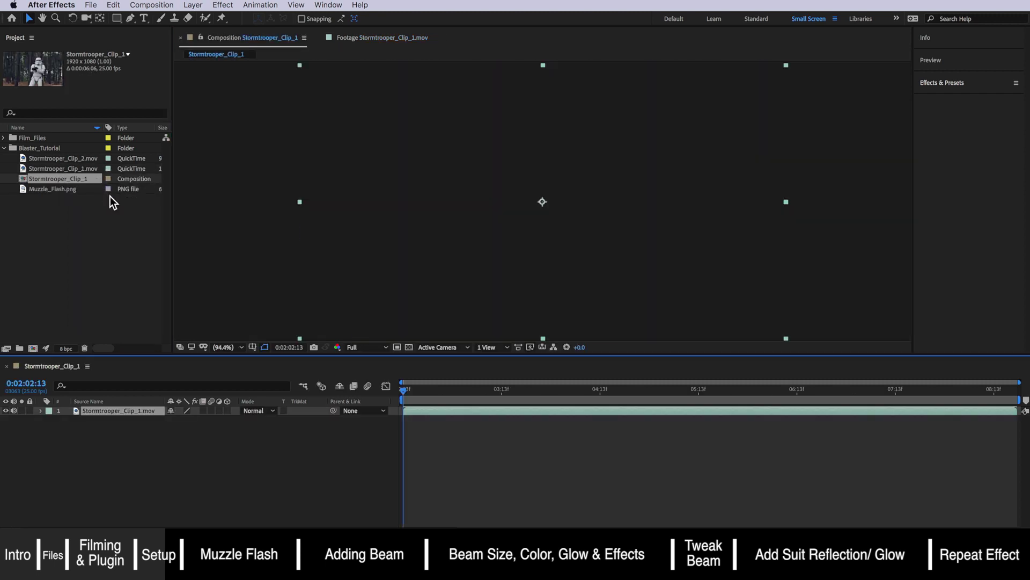
left_click_drag(446, 390, 545, 390)
left_click_drag(708, 395, 563, 400)
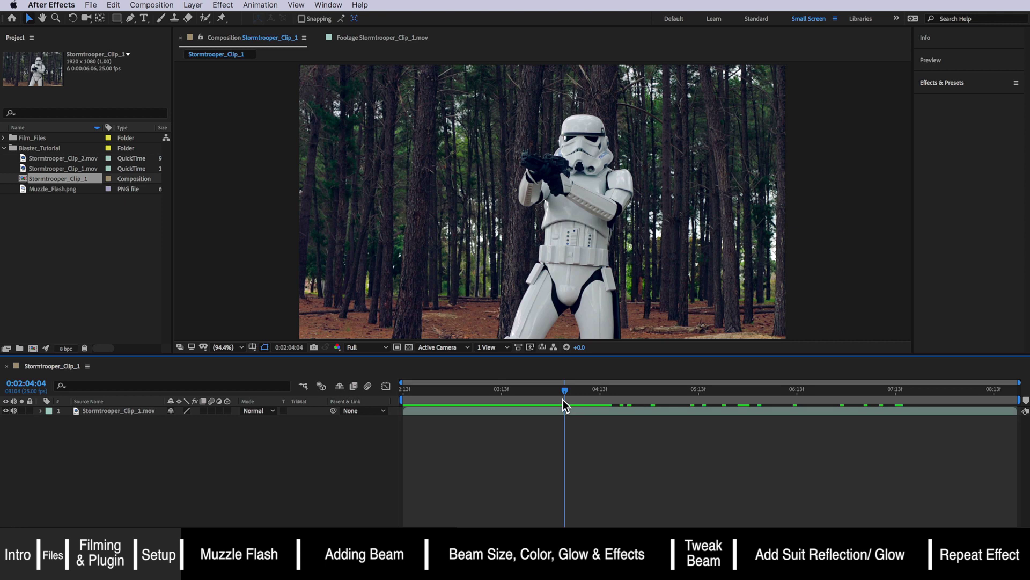
left_click(69, 189)
Step: Add Muzzle_Flash.png to the comp and set its blend mode to Screen
left_click_drag(66, 189, 115, 408)
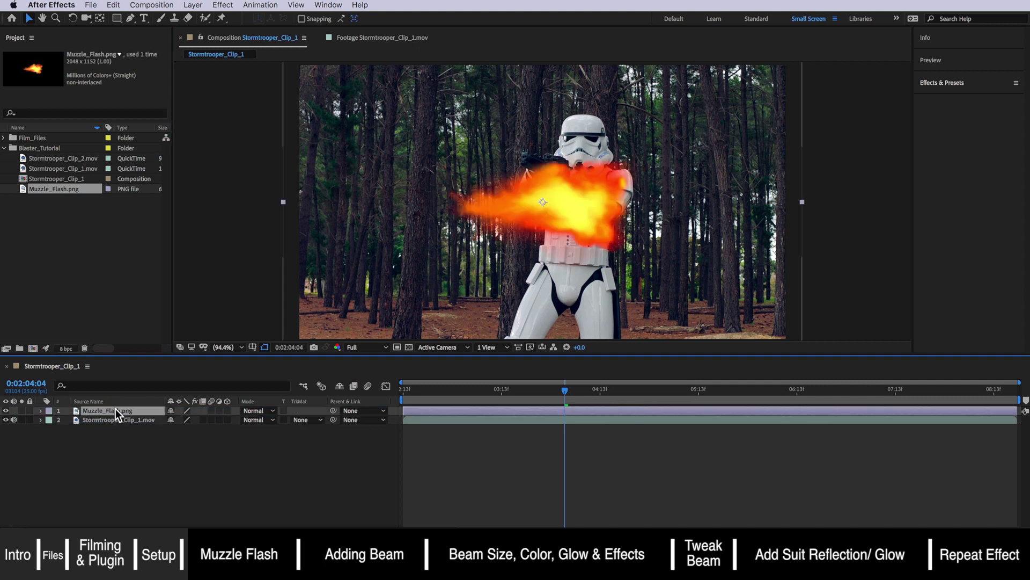
left_click(259, 412)
left_click(221, 443)
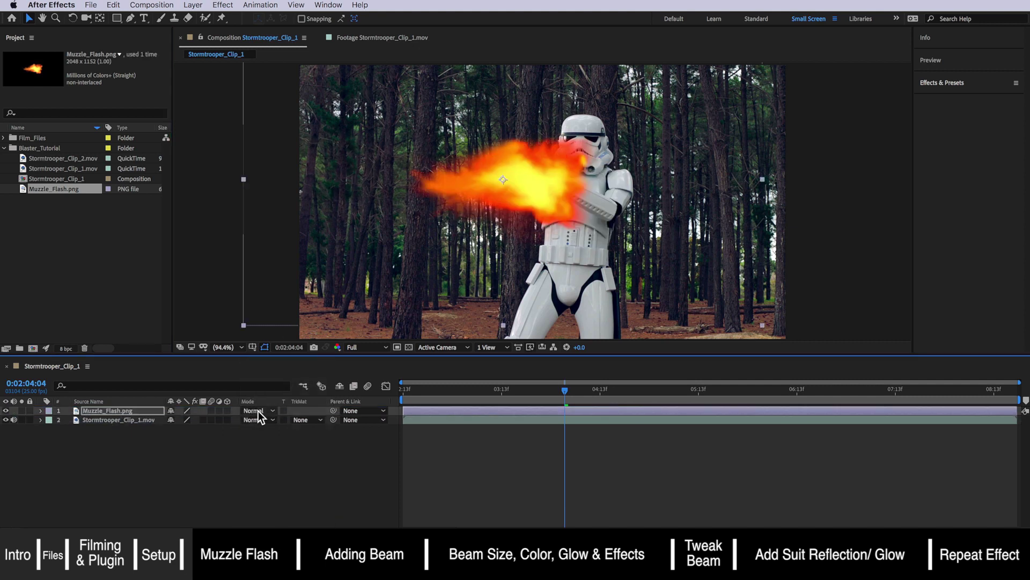
right_click(144, 399)
mouse_move(189, 432)
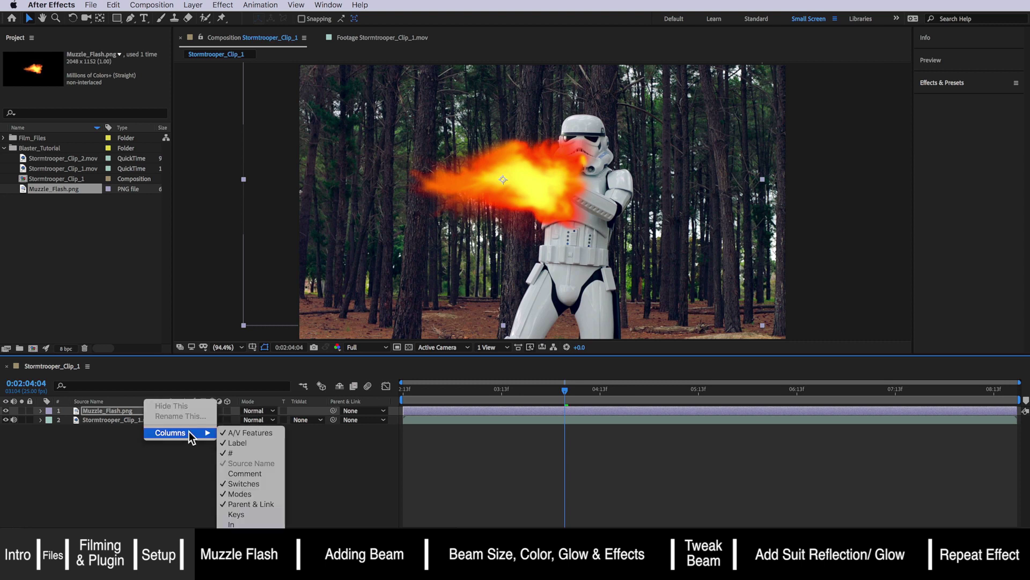
left_click(179, 481)
left_click(263, 411)
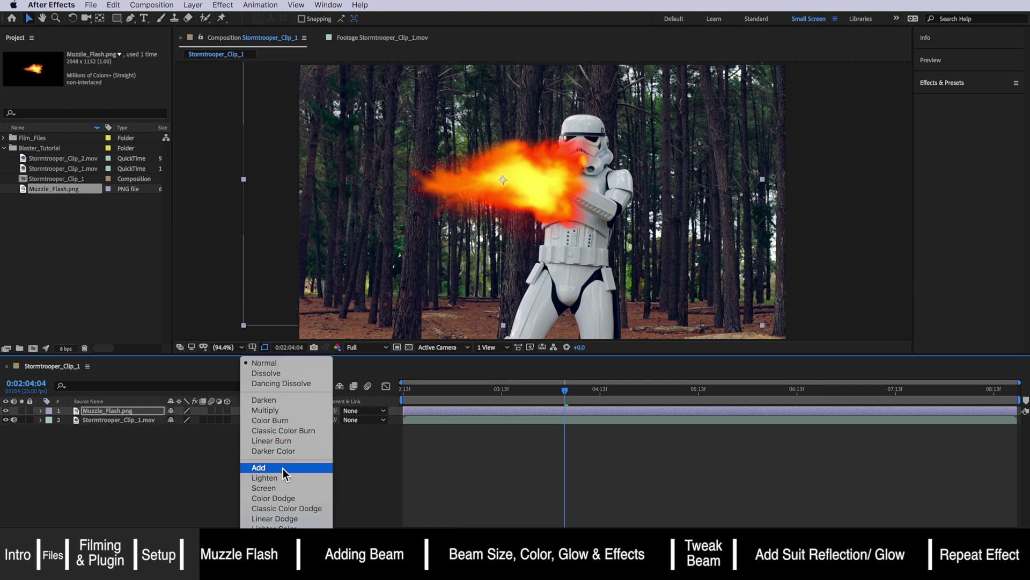
left_click(281, 490)
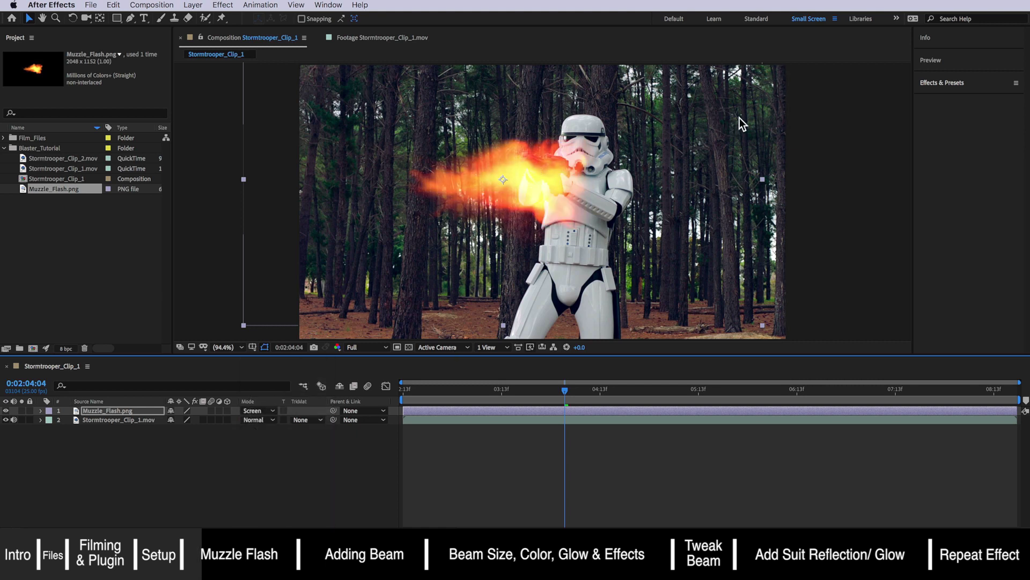
Step: Shrink the flash to about 40%, move it onto the gun barrel, and make it 3D
left_click(768, 185)
key("alt+shift+KP_Subtract")
key("alt+shift+KP_Subtract")
key("alt+shift+KP_Subtract")
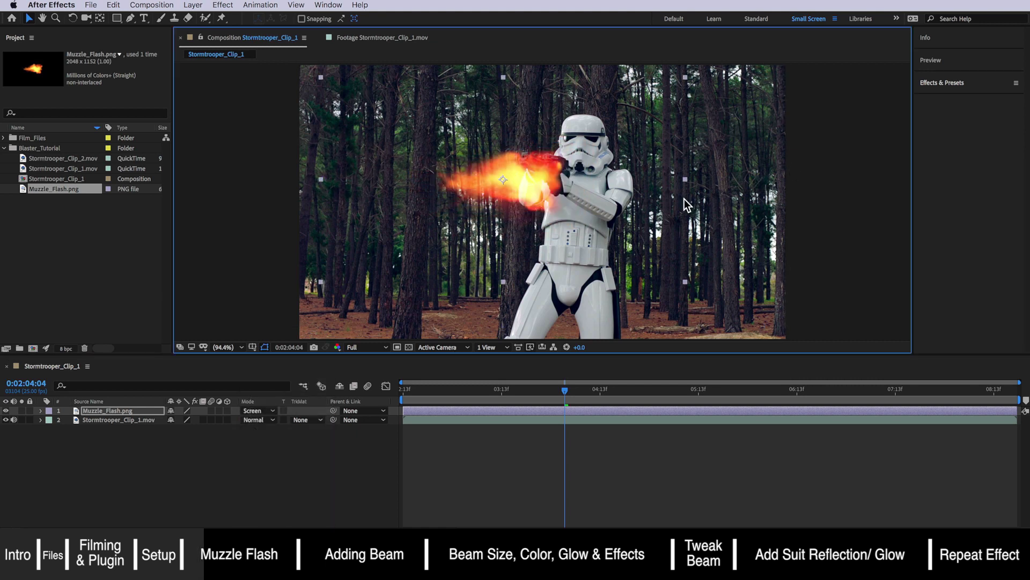
key("alt+shift+KP_Subtract")
key("alt+shift+KP_Subtract")
key("alt+shift+KP_Subtract")
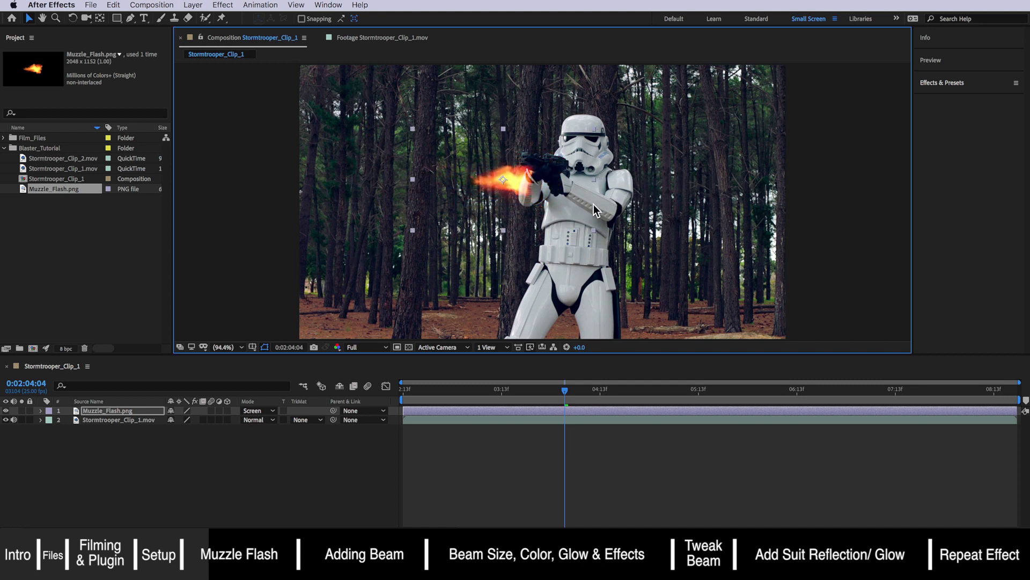
left_click_drag(573, 201, 566, 178)
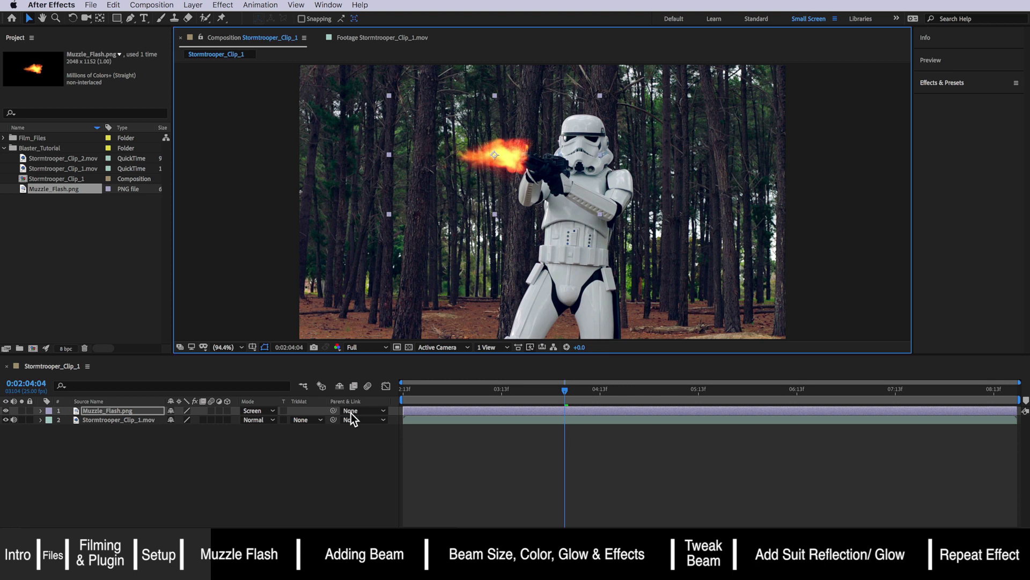
left_click(226, 412)
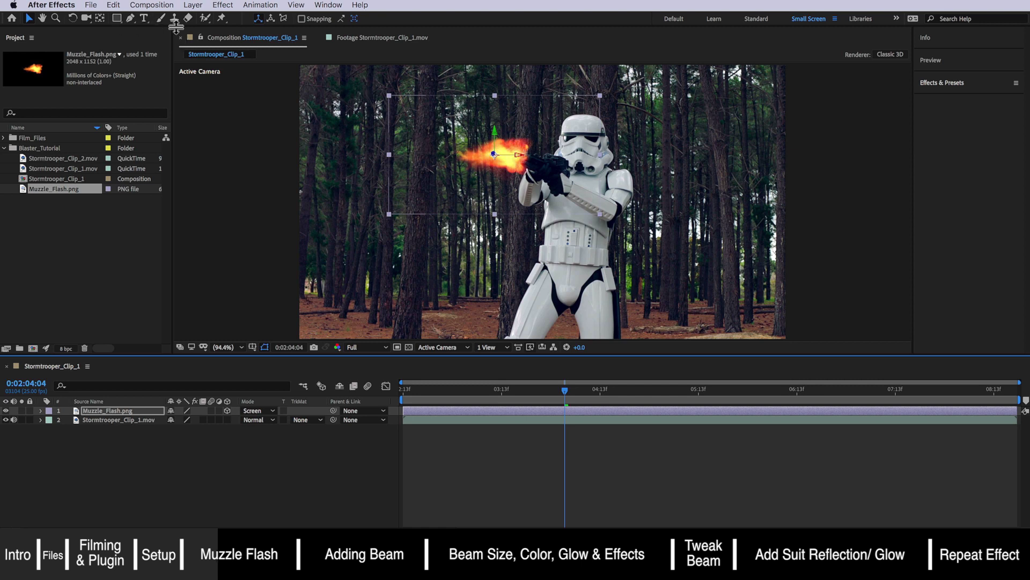
Step: Rotate the 3D muzzle flash along the blaster and move it onto the gun's tip
left_click(73, 17)
mouse_move(495, 138)
left_mouse_down()
mouse_move(498, 154)
mouse_move(510, 156)
mouse_move(501, 132)
left_mouse_up()
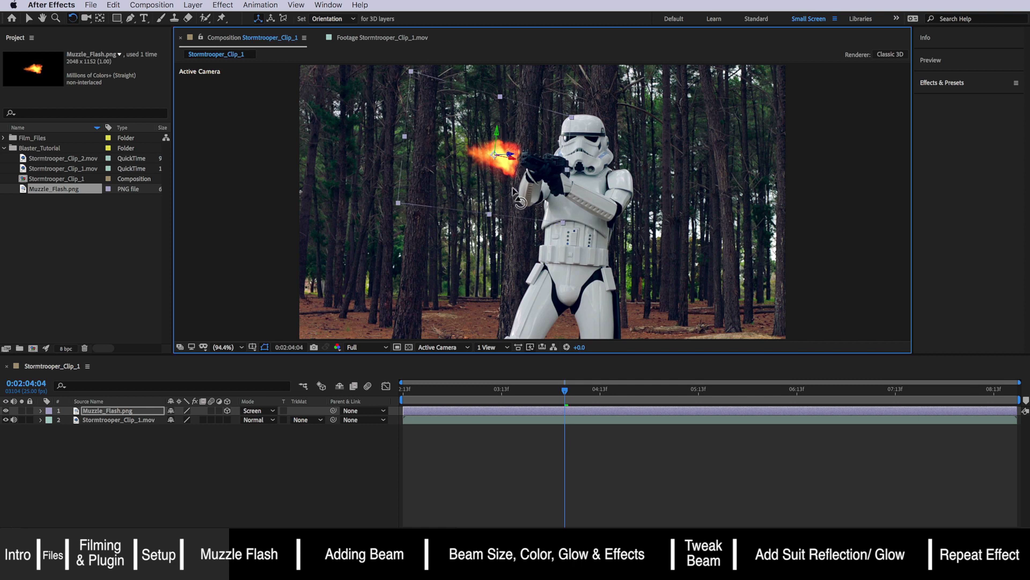
key("v")
left_click_drag(509, 189, 519, 186)
left_click(585, 461)
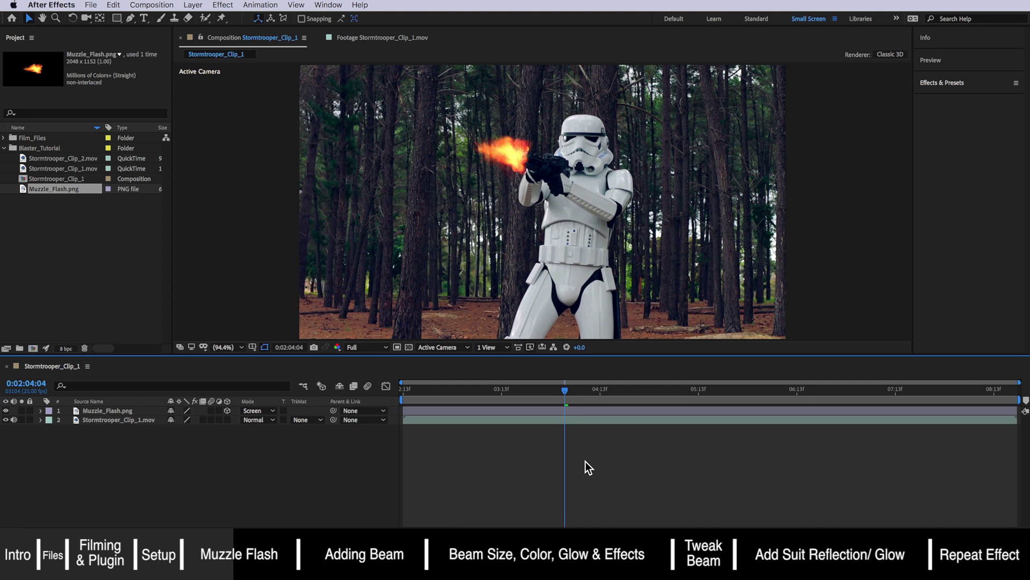
left_click_drag(561, 391, 563, 392)
Step: Start the flash layer at 0:02:04:04 and set a Scale keyframe at 40.6%
left_click(494, 157)
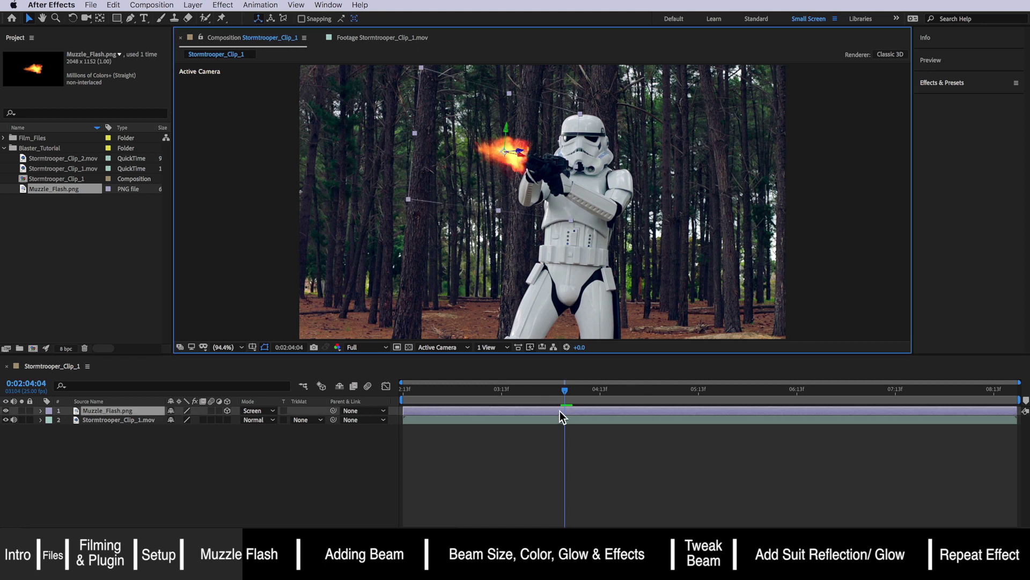
left_click_drag(431, 410, 593, 410)
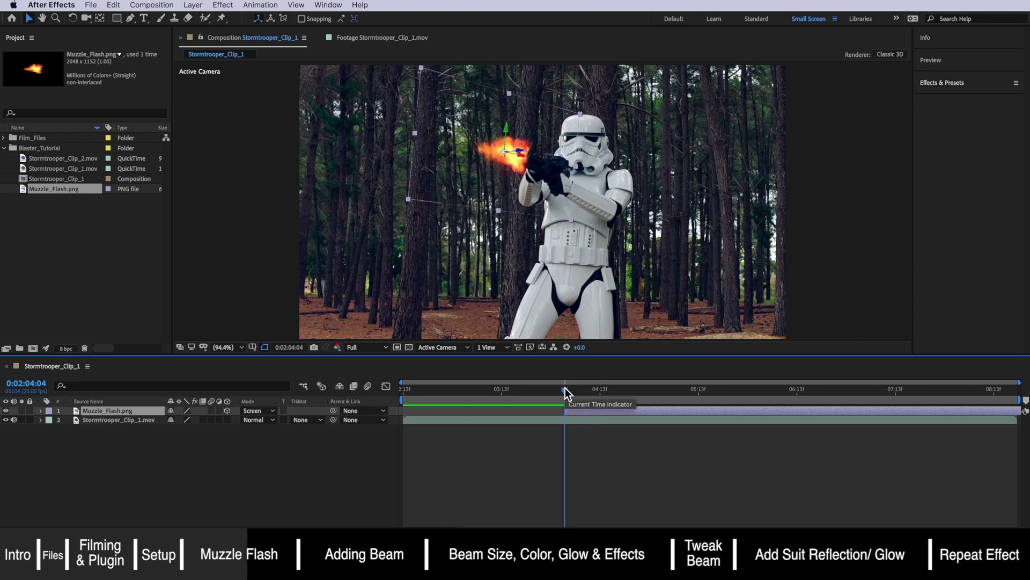
left_click(40, 411)
left_click(50, 421)
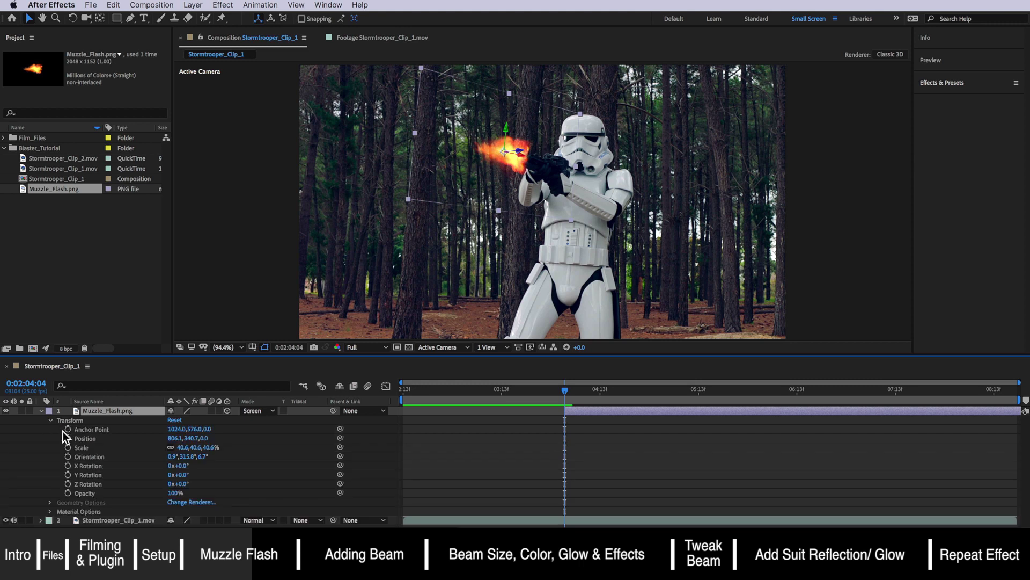
left_click(67, 448)
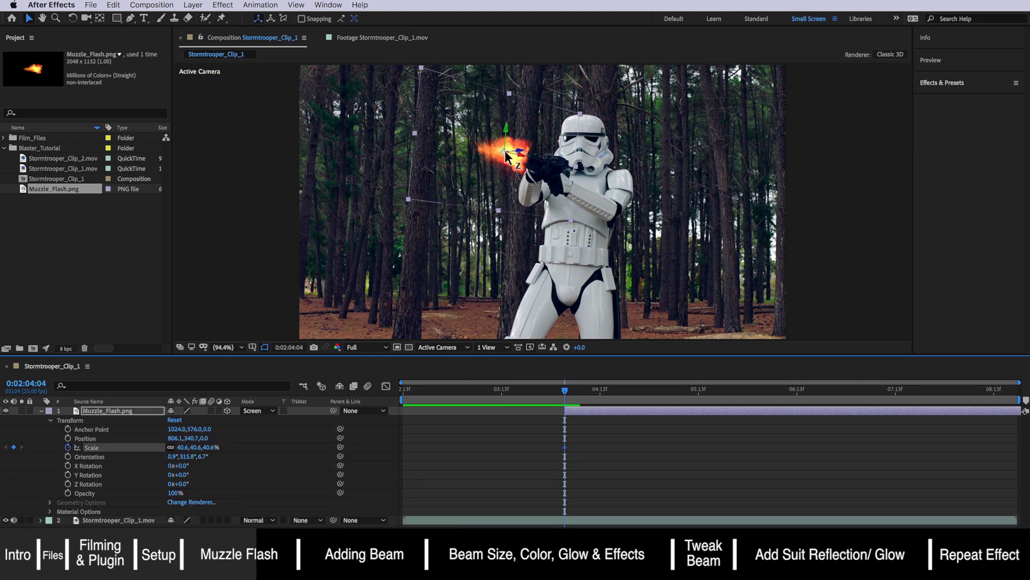
Step: Move the flash's anchor point to the muzzle and scale it to 18.6% a frame later
key("y")
left_click_drag(504, 152, 559, 190)
scroll(524, 157, "up", 3)
key("h")
key("y")
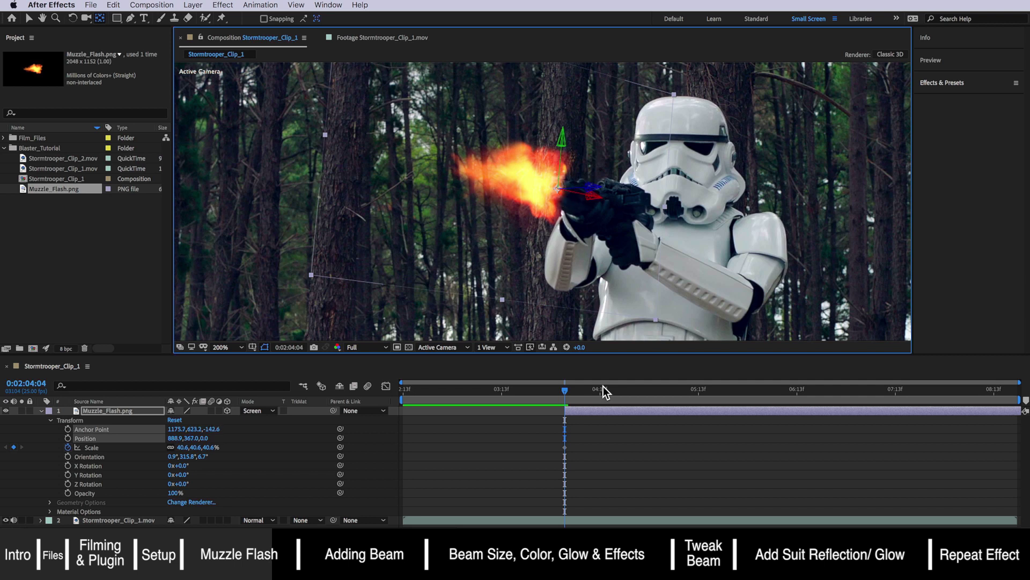
left_click_drag(564, 395, 568, 394)
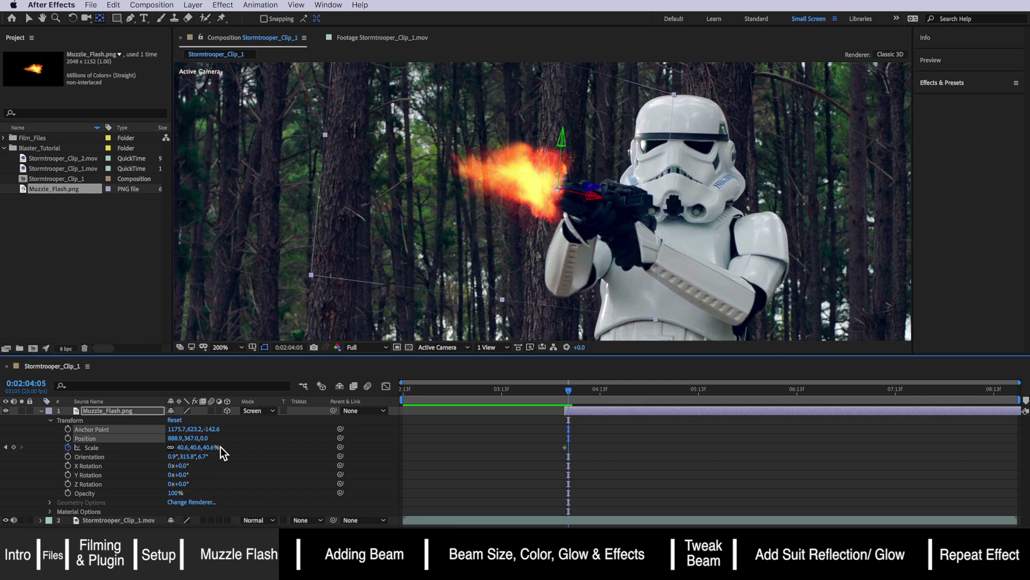
left_click_drag(212, 451, 200, 450)
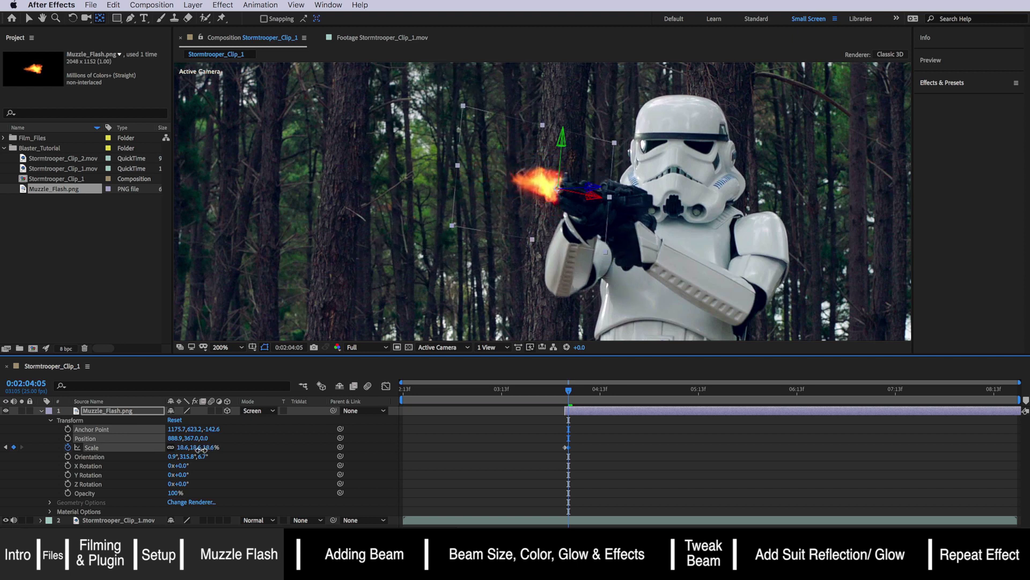
key("Page_Down")
Step: Split the muzzle flash at the playhead, delete the later piece, and preview the burst
left_click(101, 4)
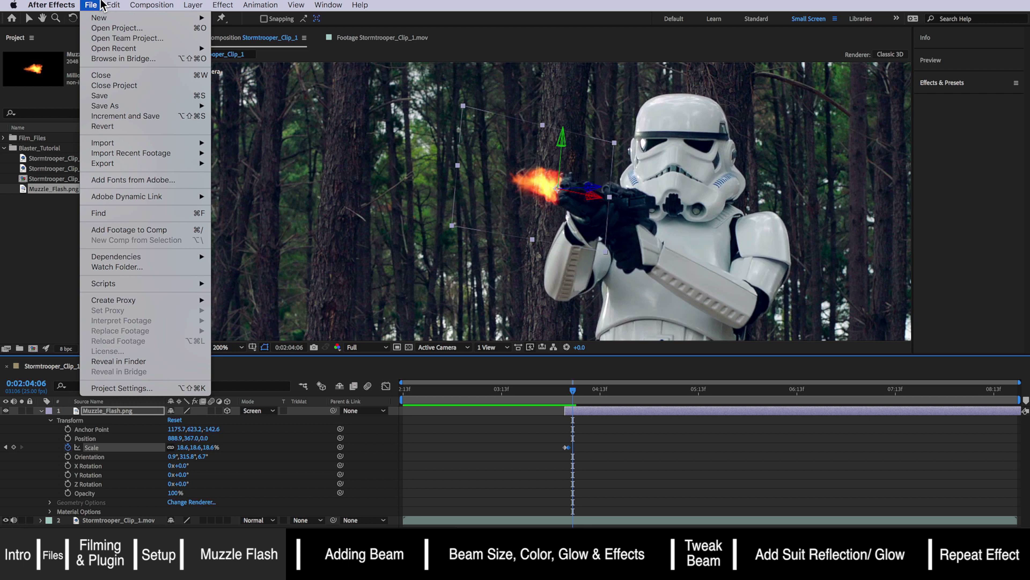
left_click(149, 145)
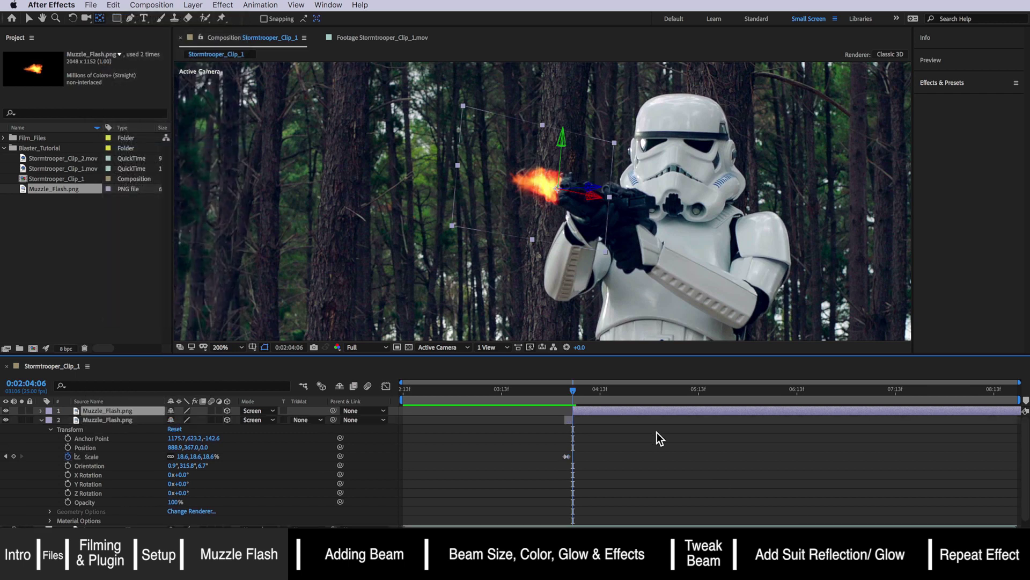
key("Delete")
left_click_drag(573, 389, 538, 395)
key("space")
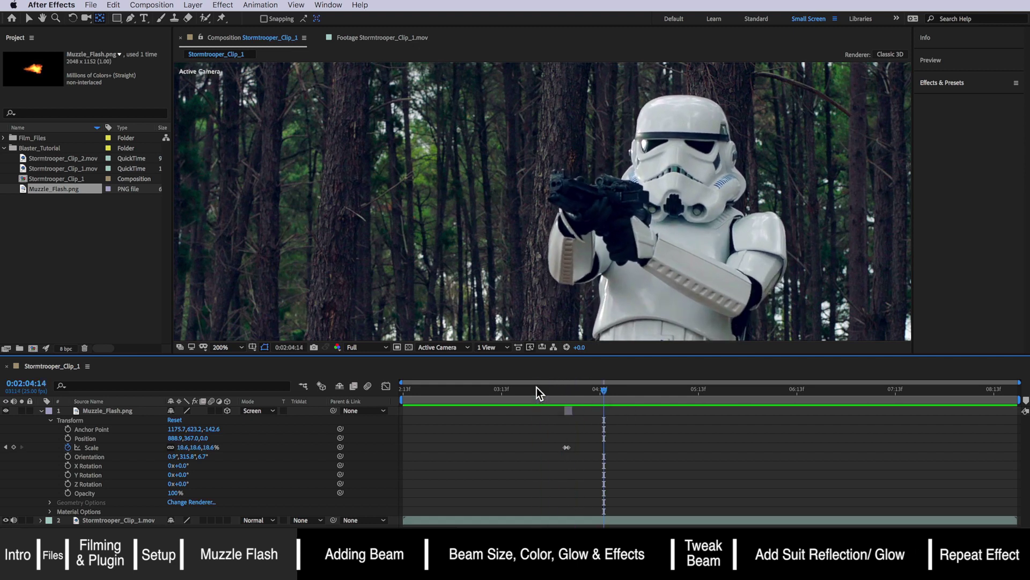
key("space")
left_click(208, 510)
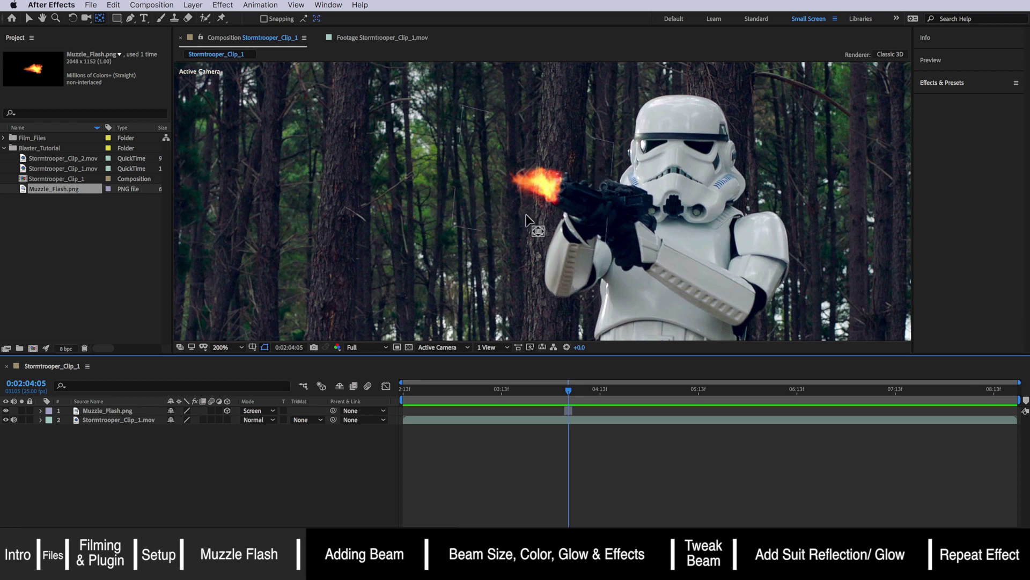
Step: Add a new white solid layer, White Solid 13, to the comp
key("v")
right_click(108, 452)
mouse_move(198, 455)
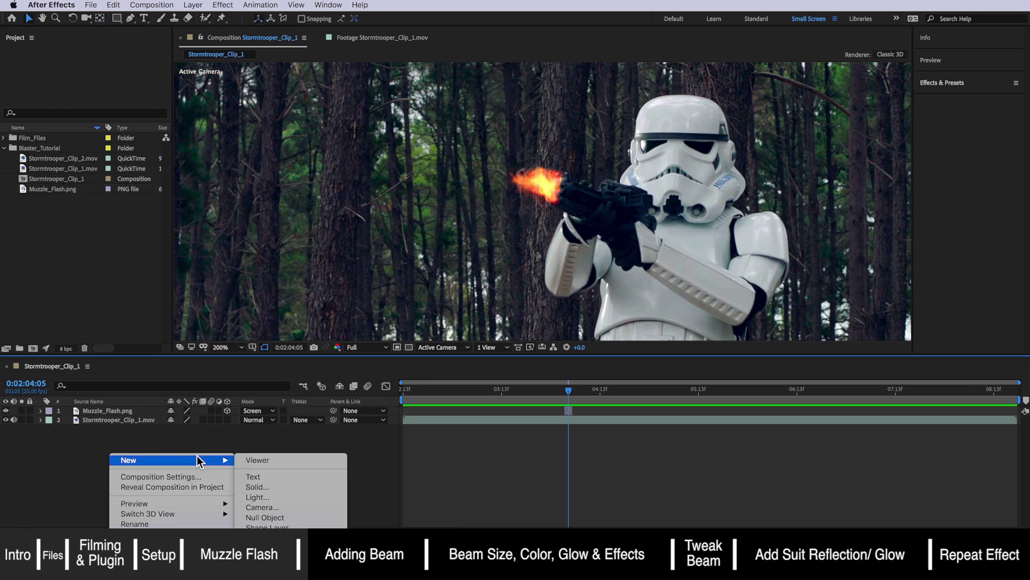
left_click(276, 486)
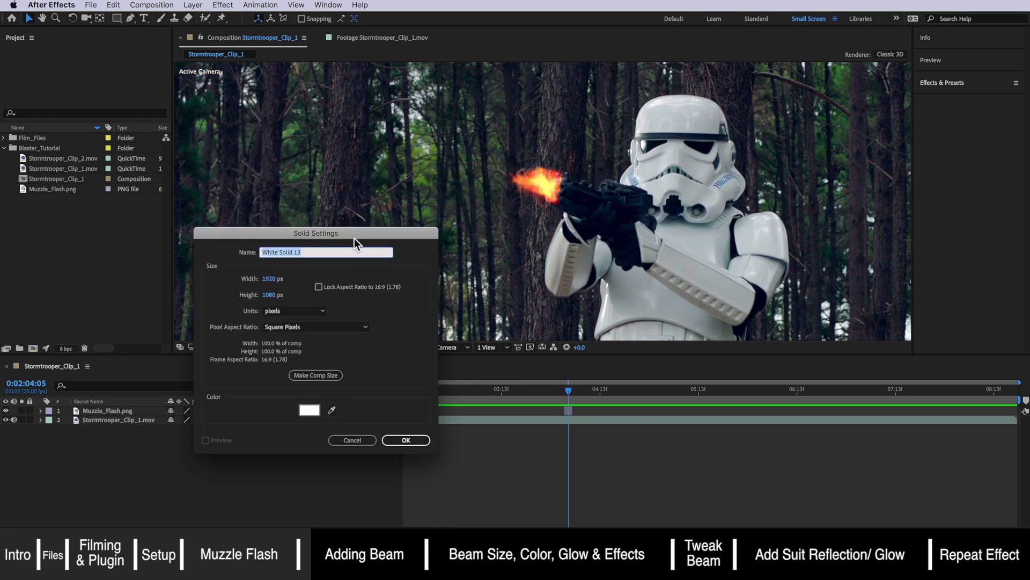
left_click_drag(354, 238, 573, 149)
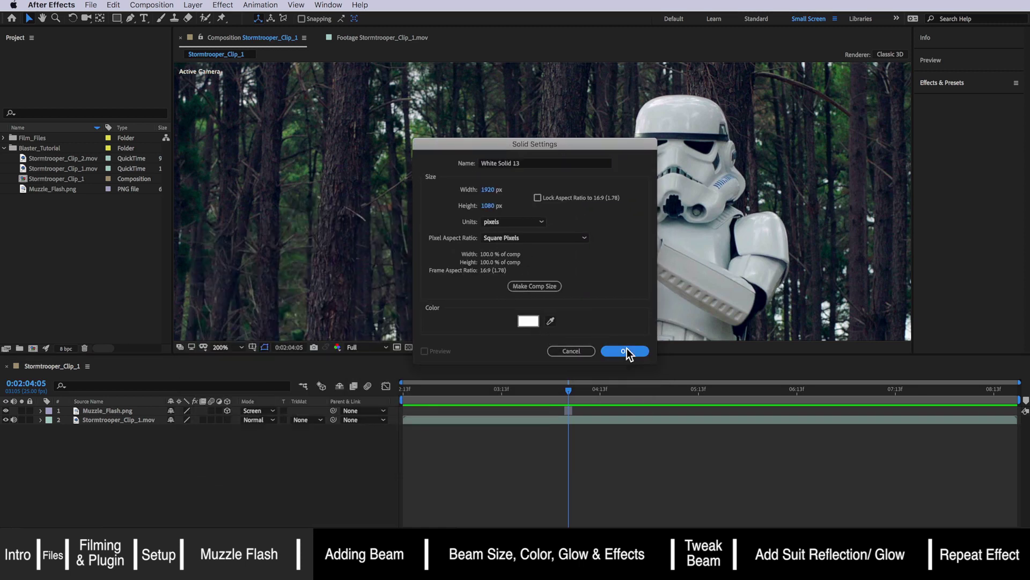
left_click(625, 350)
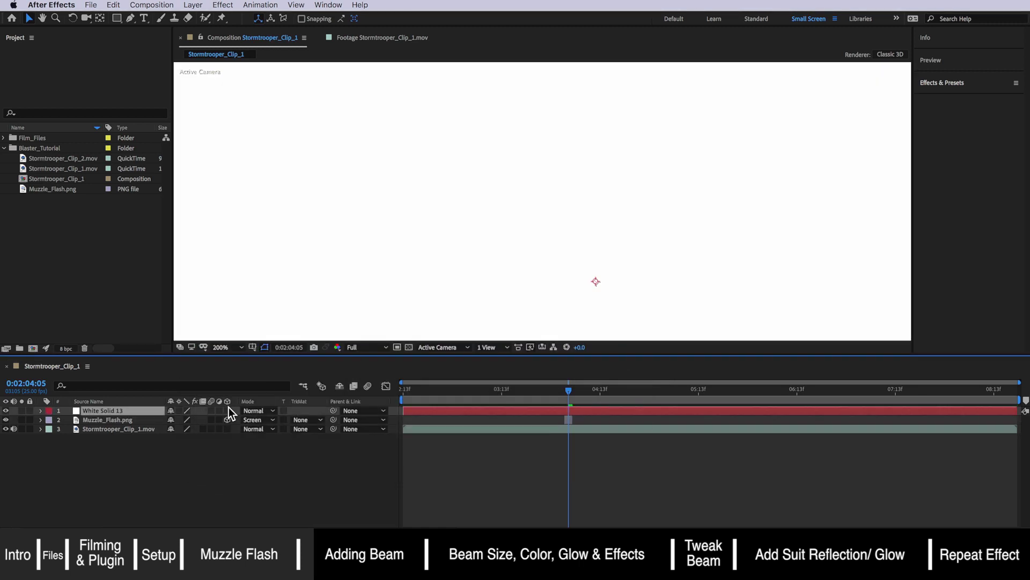
Step: Apply Video Copilot Saber to the solid with Transparent composite settings
left_click(223, 5)
mouse_move(280, 305)
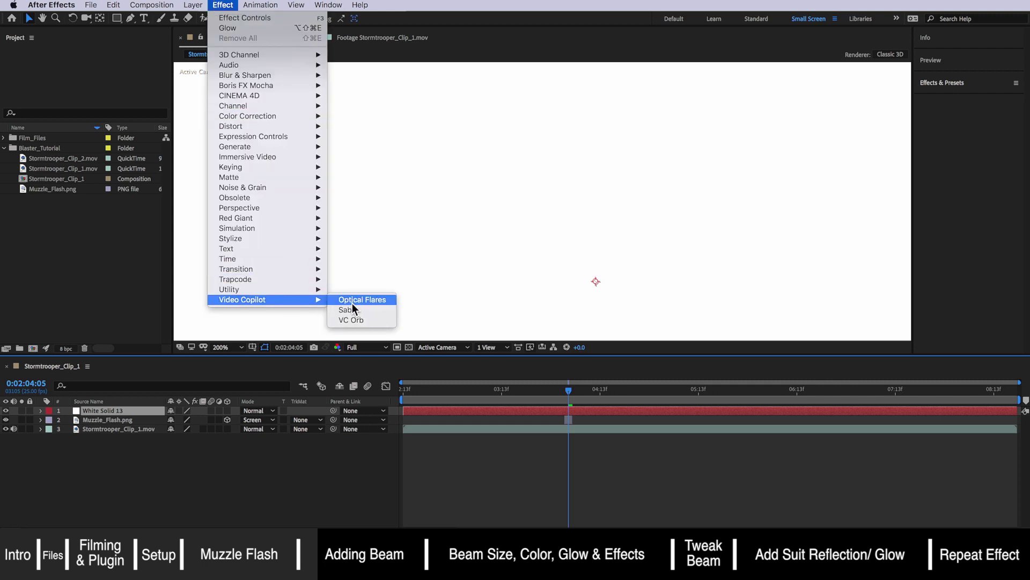
left_click(369, 310)
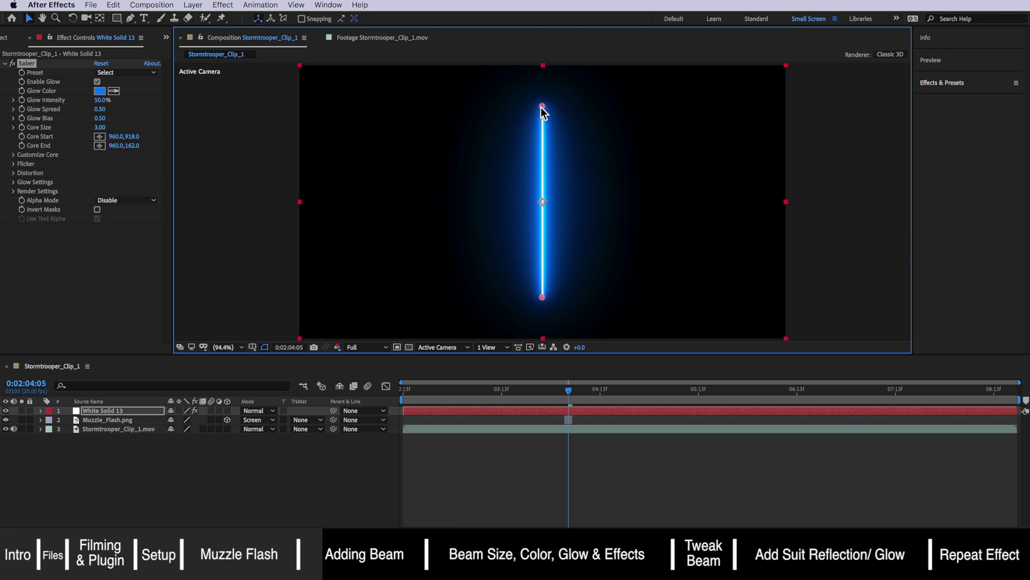
left_click(14, 192)
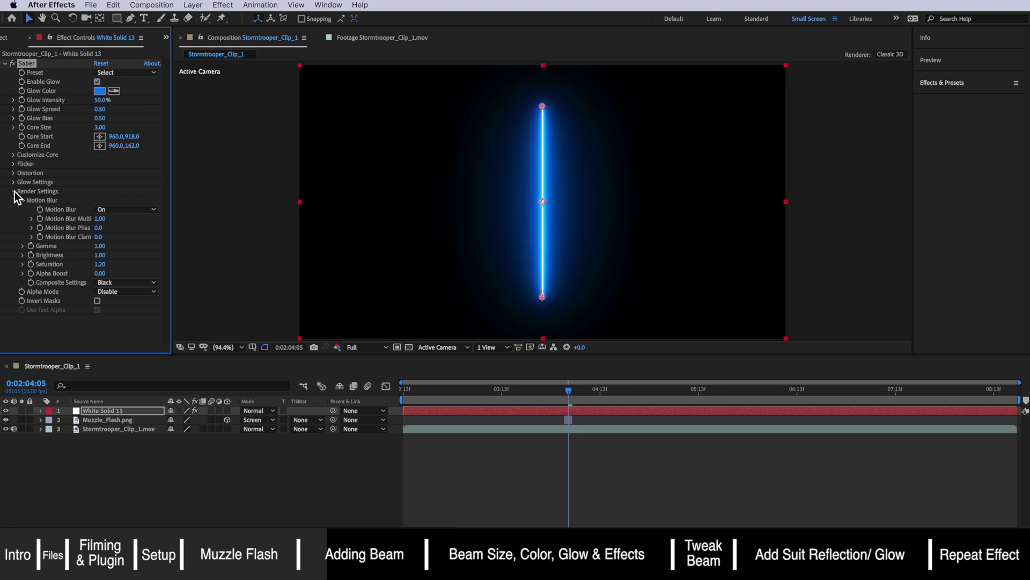
left_click(123, 290)
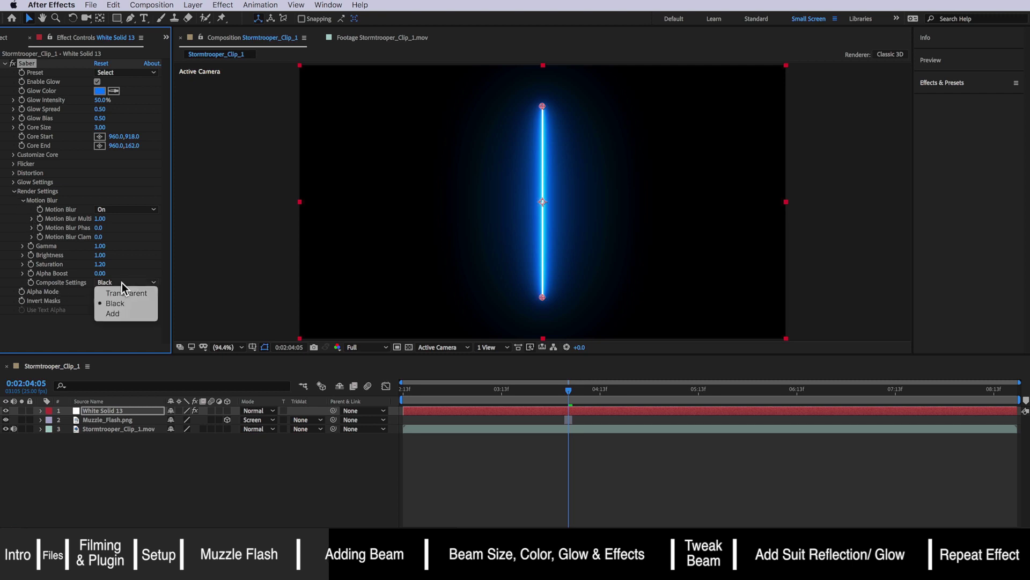
left_click(122, 290)
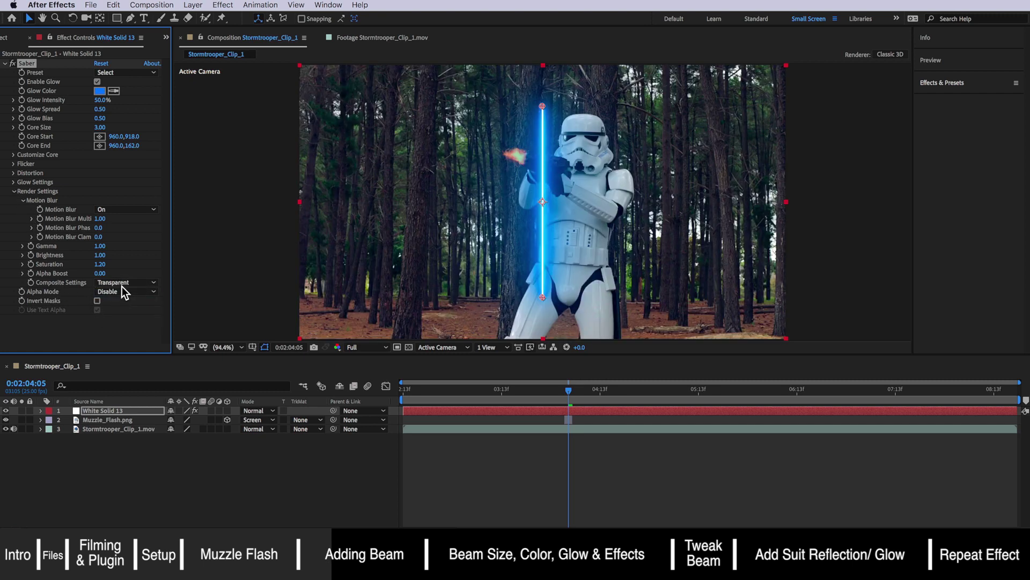
left_click(351, 84)
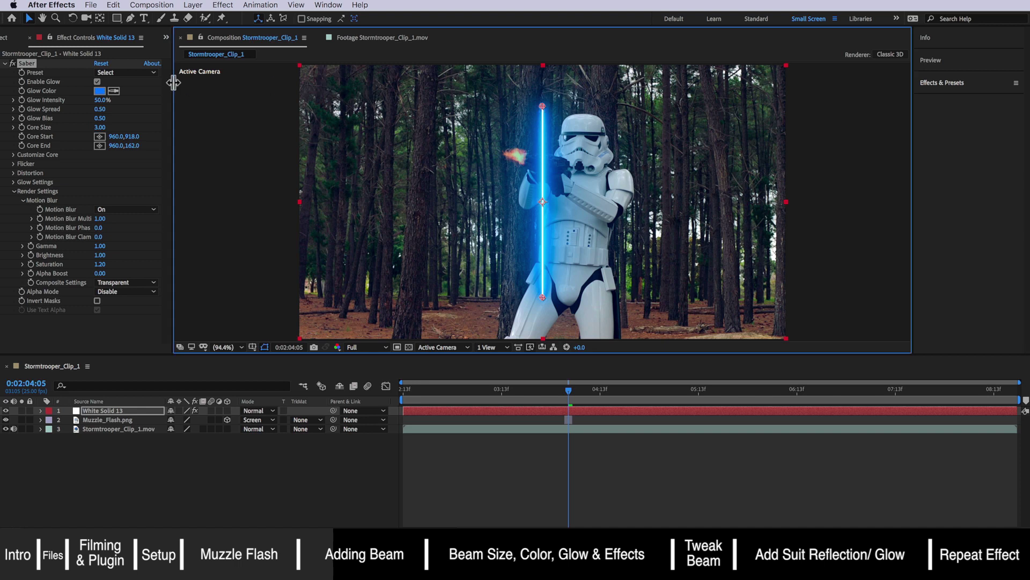
left_click(136, 72)
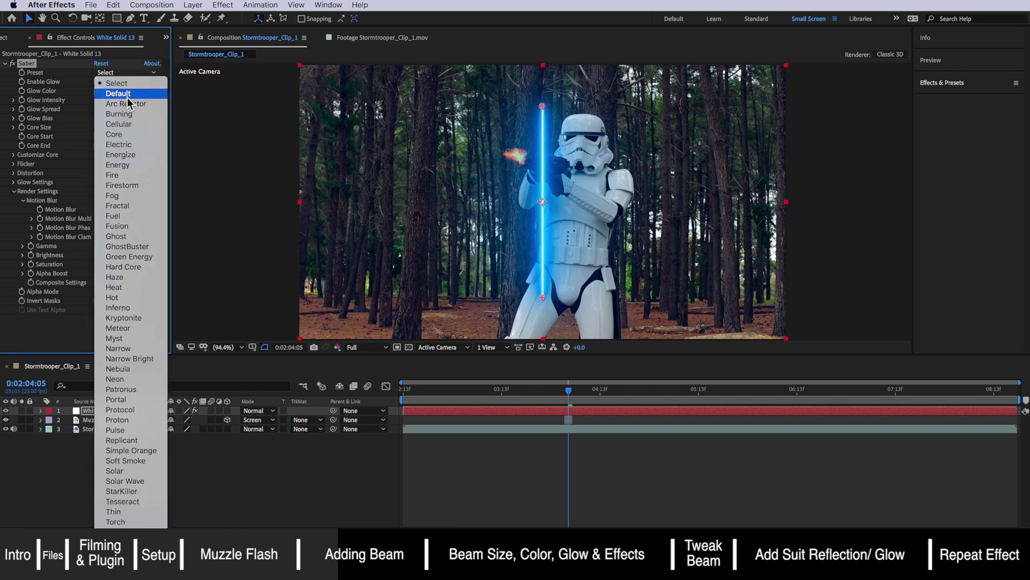
left_click(127, 103)
left_click(128, 72)
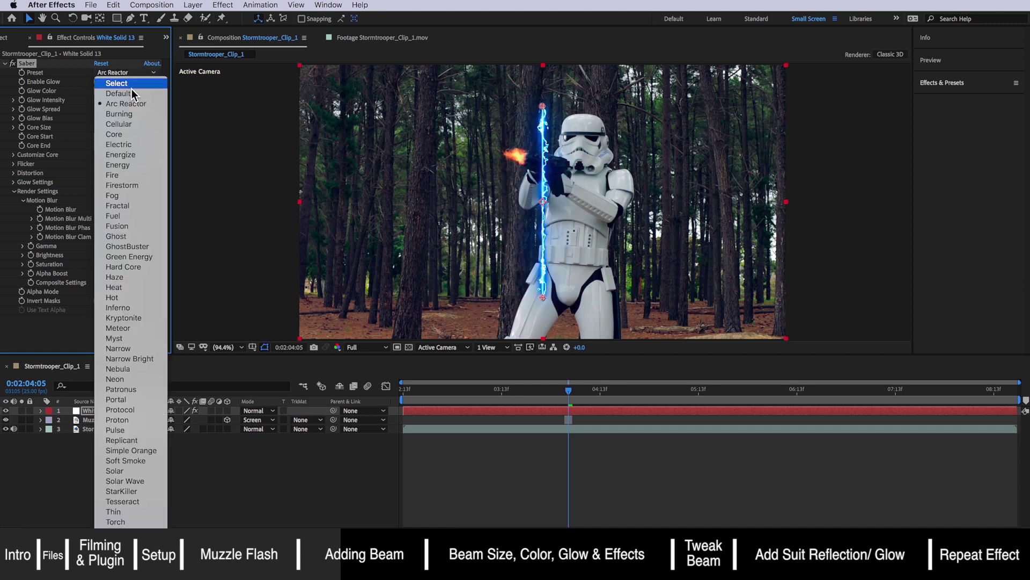
left_click(131, 136)
left_click(123, 75)
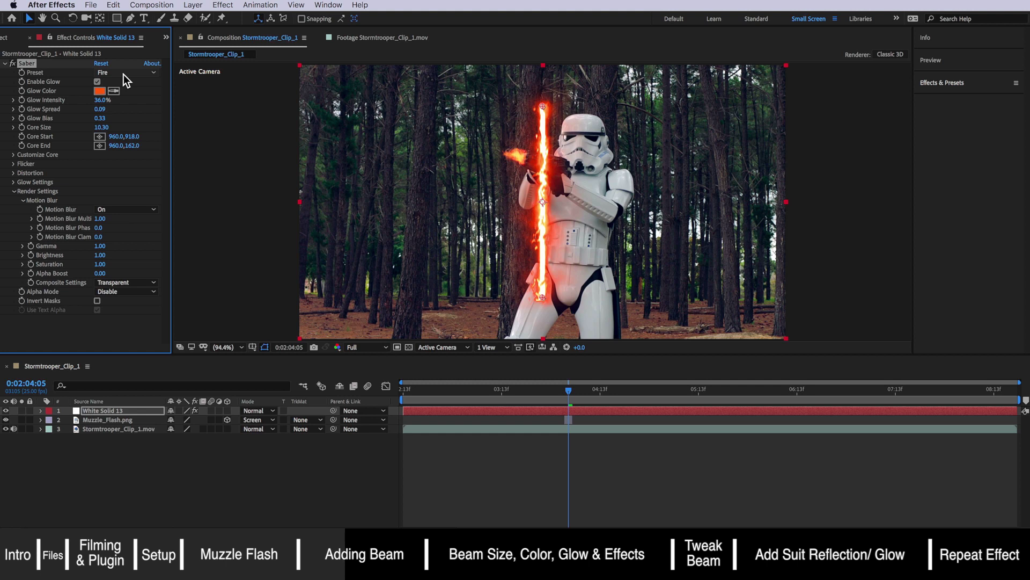
left_click(123, 75)
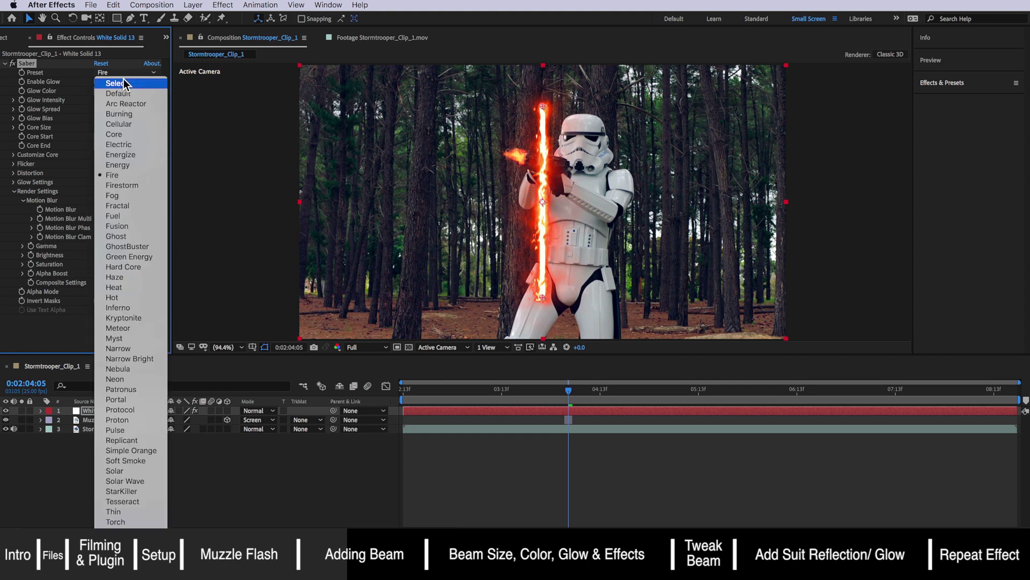
left_click(137, 217)
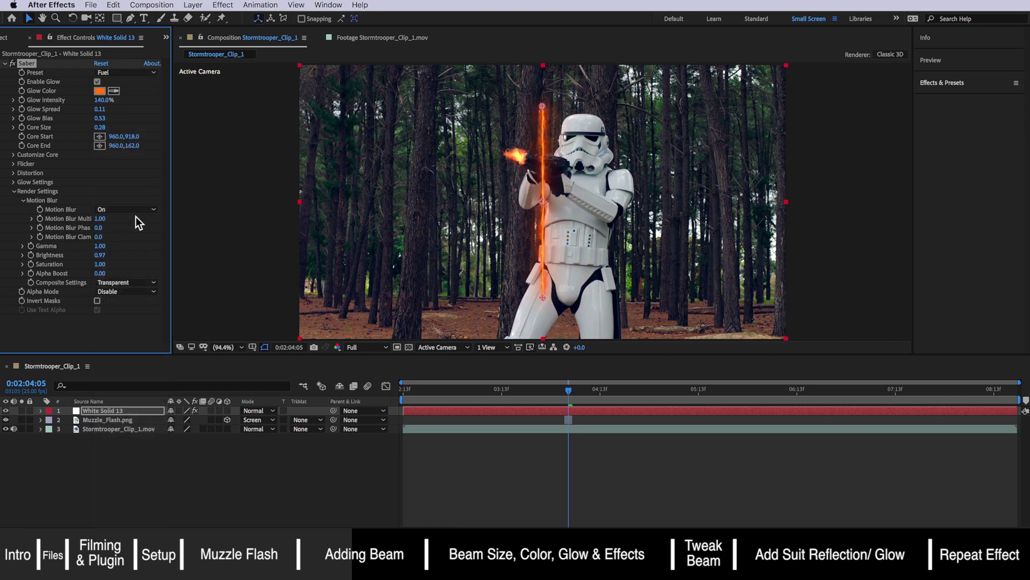
left_click(115, 75)
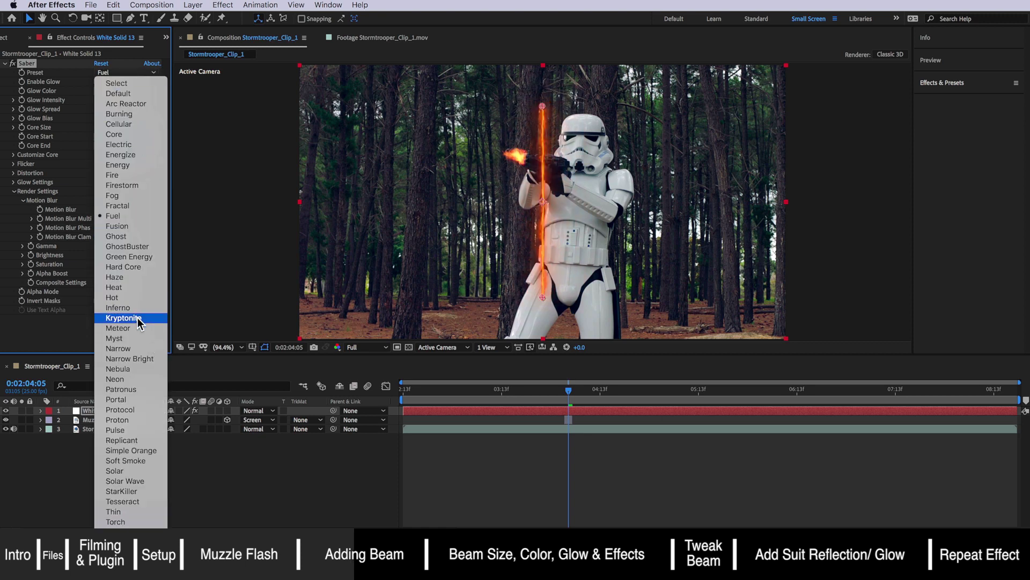
left_click(135, 314)
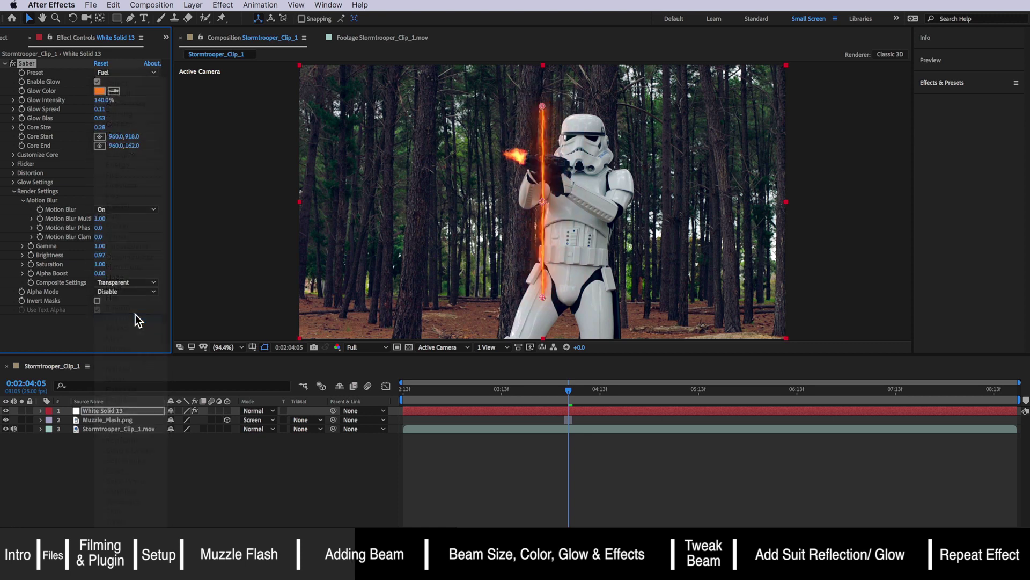
left_click(120, 74)
left_click(128, 376)
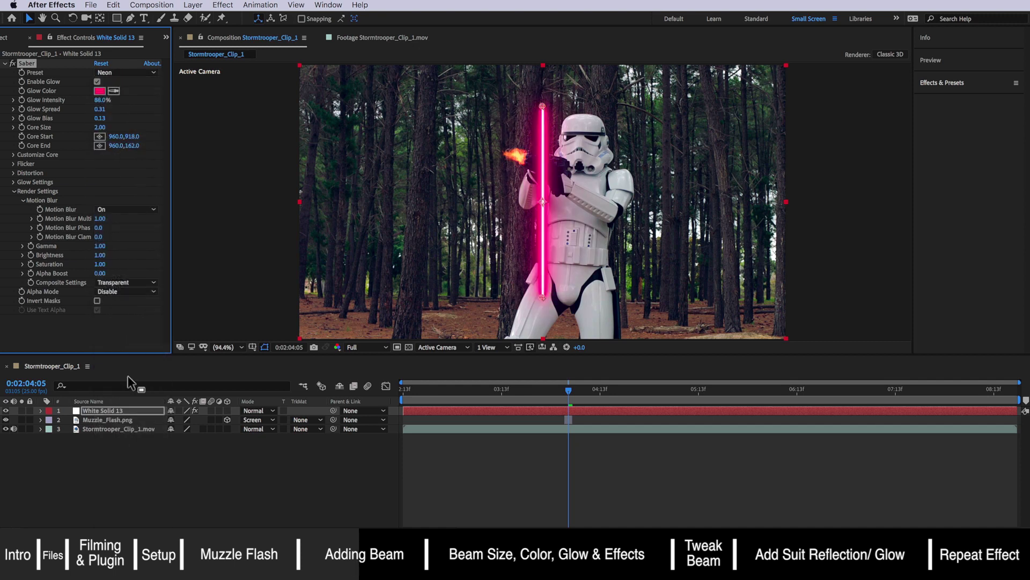
left_click(119, 73)
left_click(117, 81)
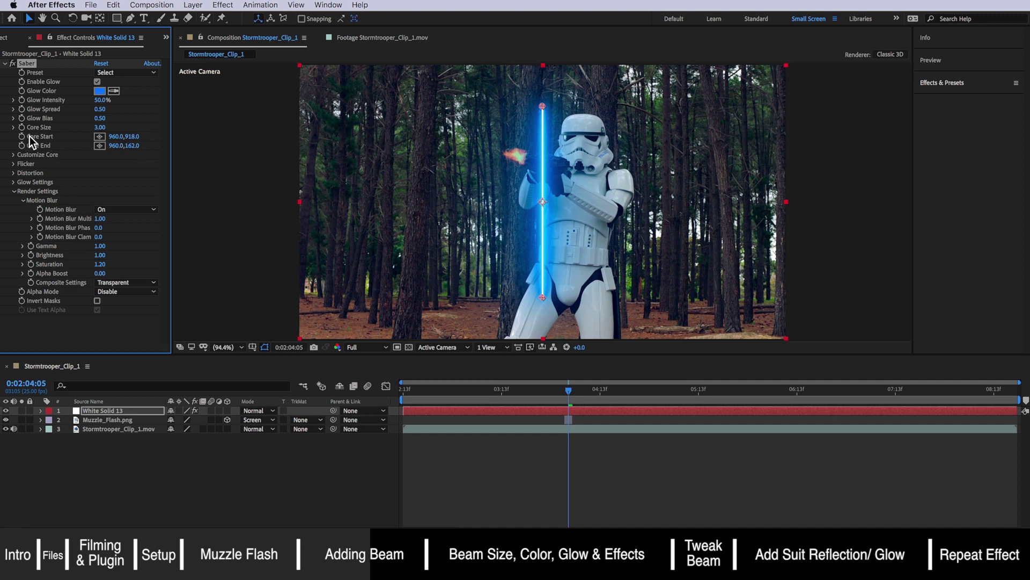
Step: Place the Saber beam's start point at the gun muzzle
left_click(98, 136)
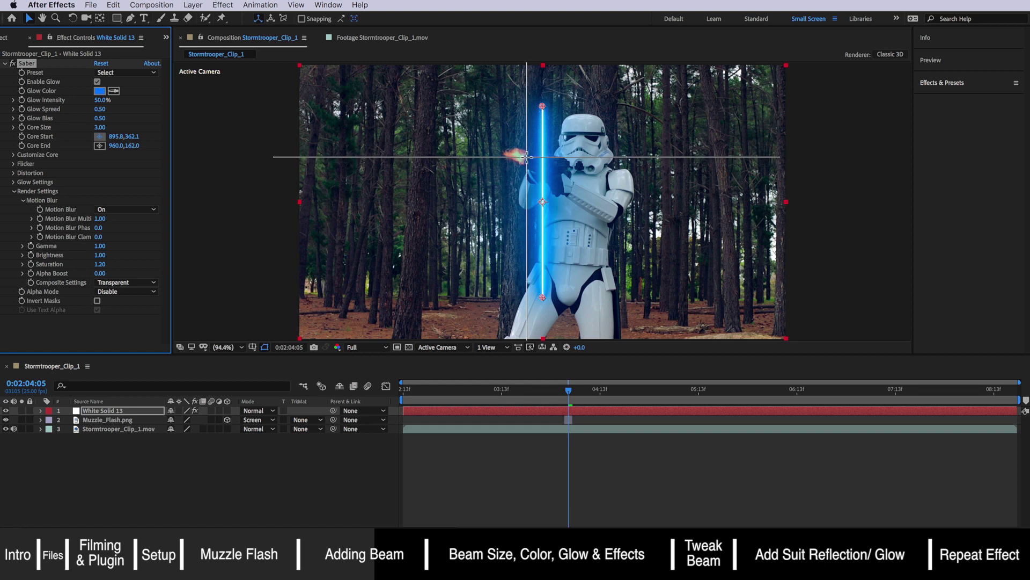
left_click(524, 160)
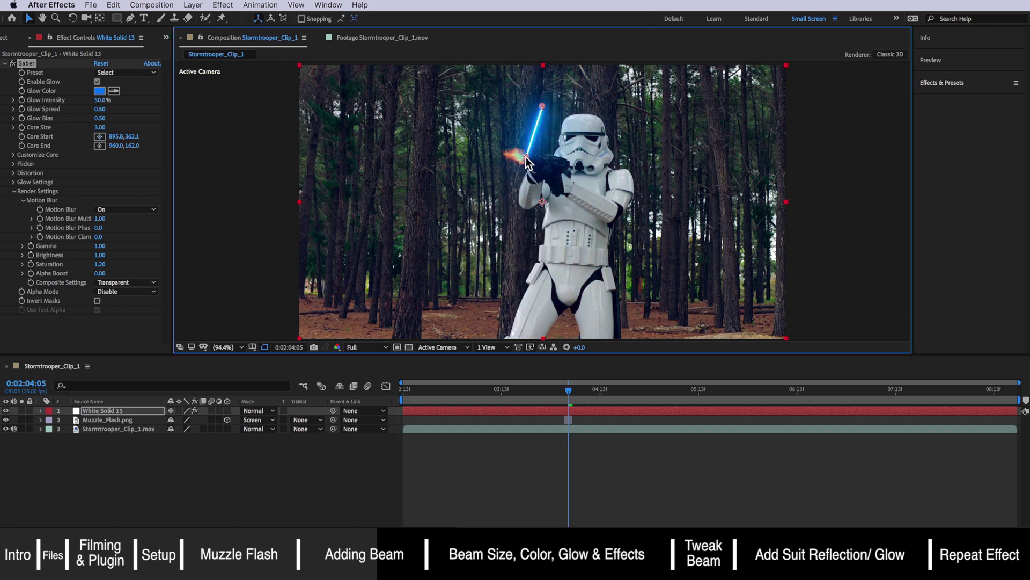
left_click_drag(523, 160, 526, 159)
left_click(565, 390)
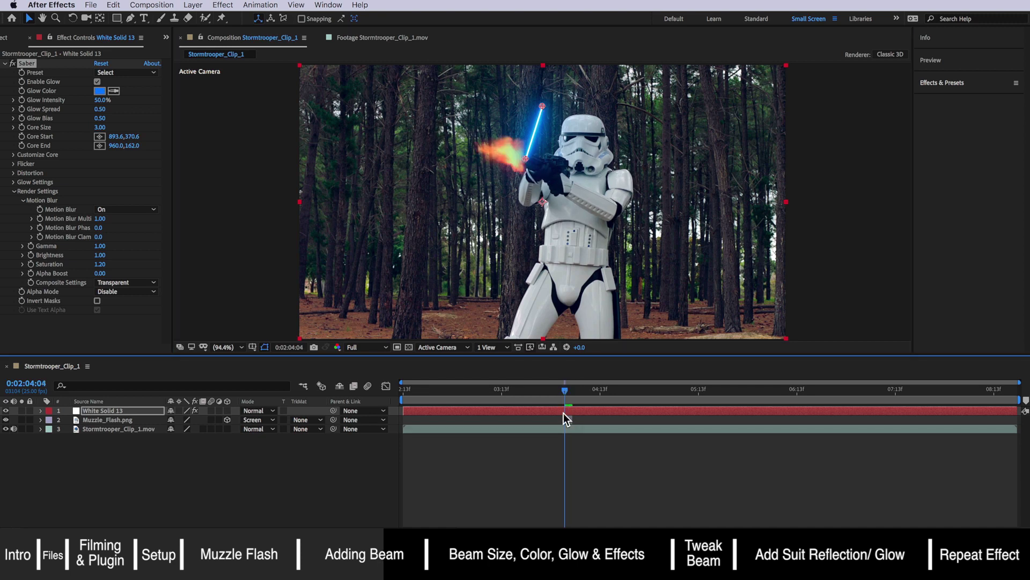
left_click(524, 160)
left_click_drag(524, 160, 524, 160)
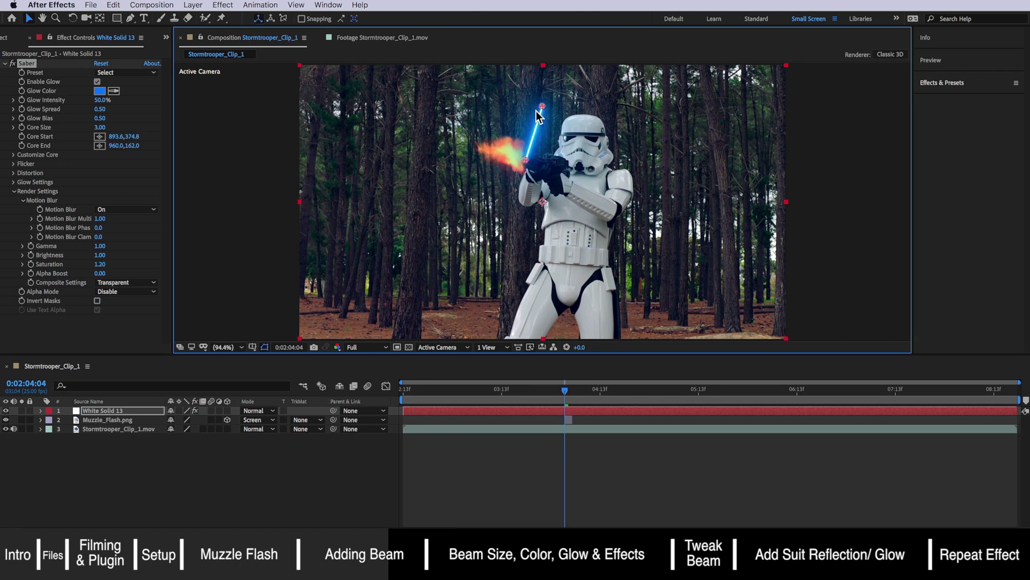
Step: Extend the beam's end past the top-left corner and trim White Solid 13 to start at 0:02:04:04
left_click_drag(543, 106, 287, 65)
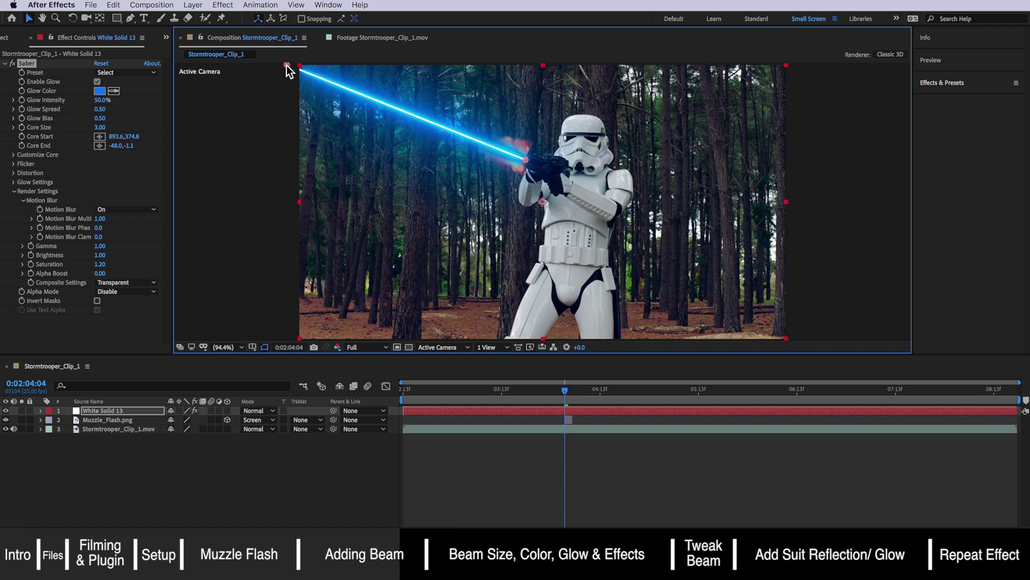
left_click_drag(287, 65, 285, 65)
key("h")
left_click_drag(420, 130, 439, 175)
key("v")
left_click_drag(302, 110, 293, 107)
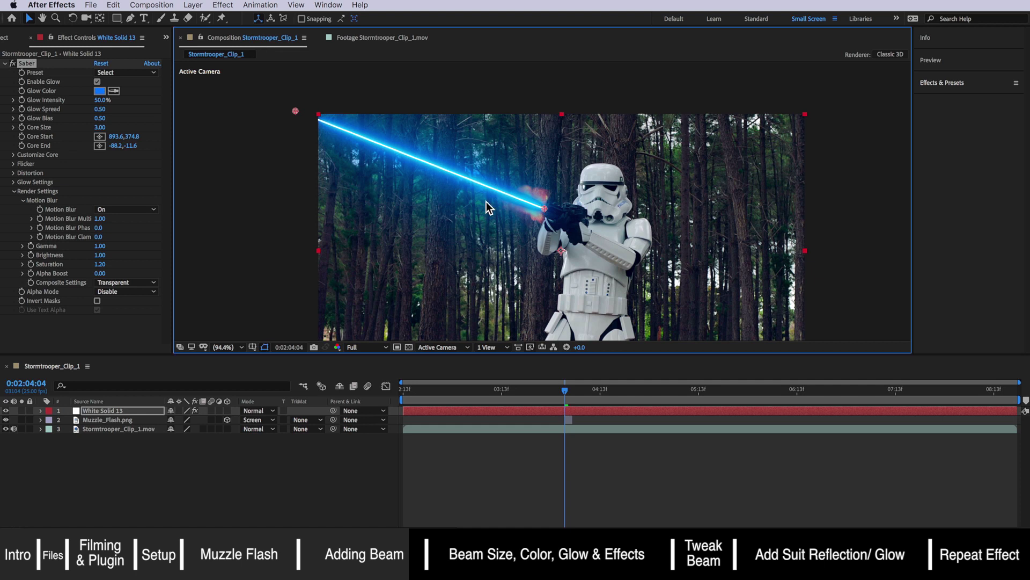
left_click_drag(294, 111, 289, 108)
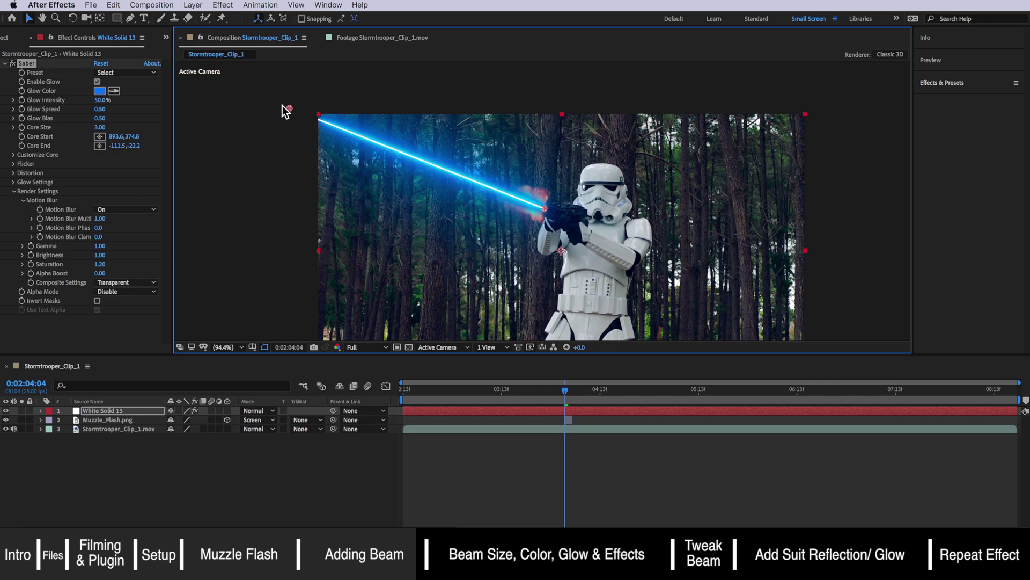
left_click_drag(285, 104, 282, 105)
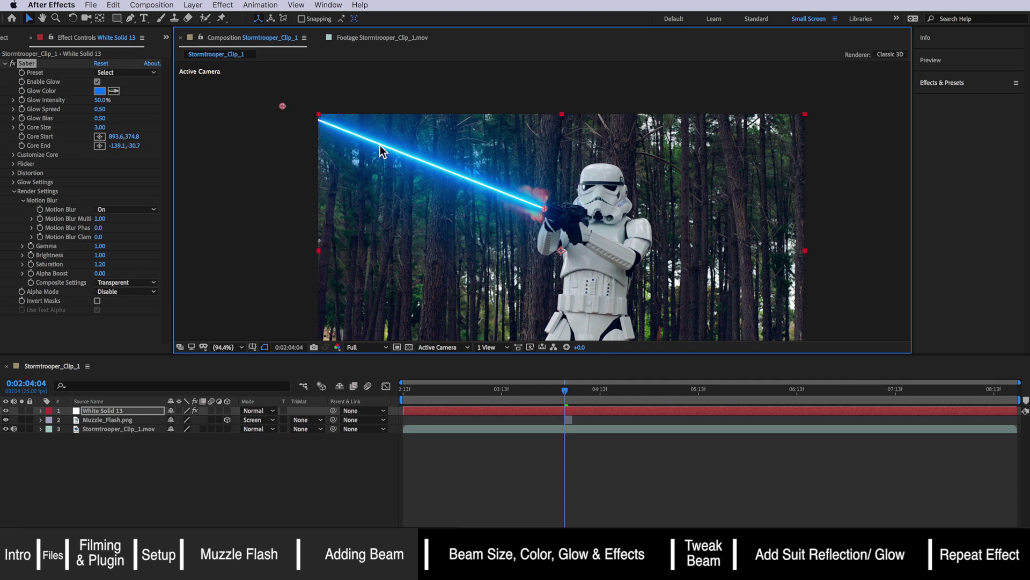
left_click_drag(283, 107, 287, 108)
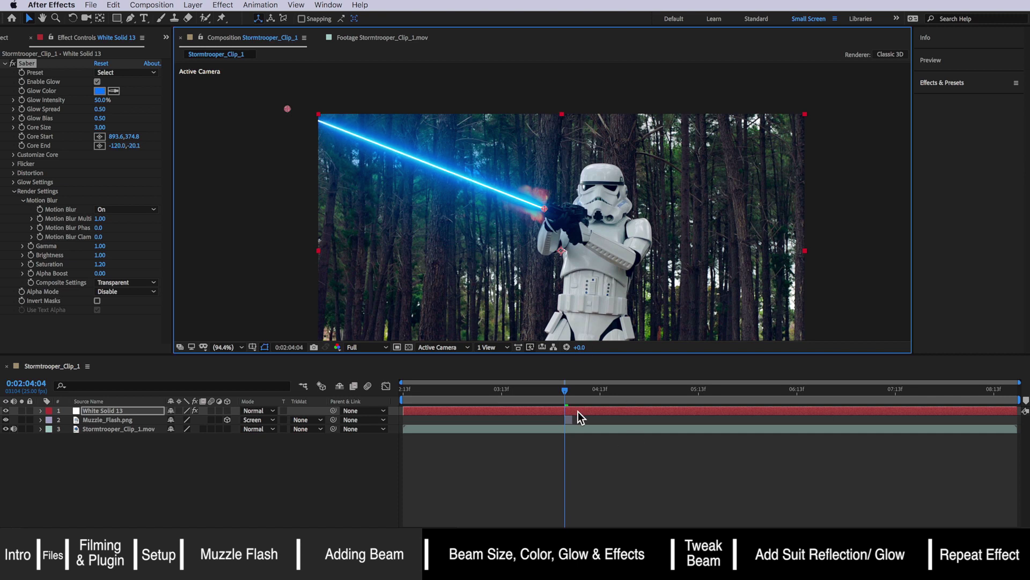
left_click(575, 410)
key("alt+bracketleft")
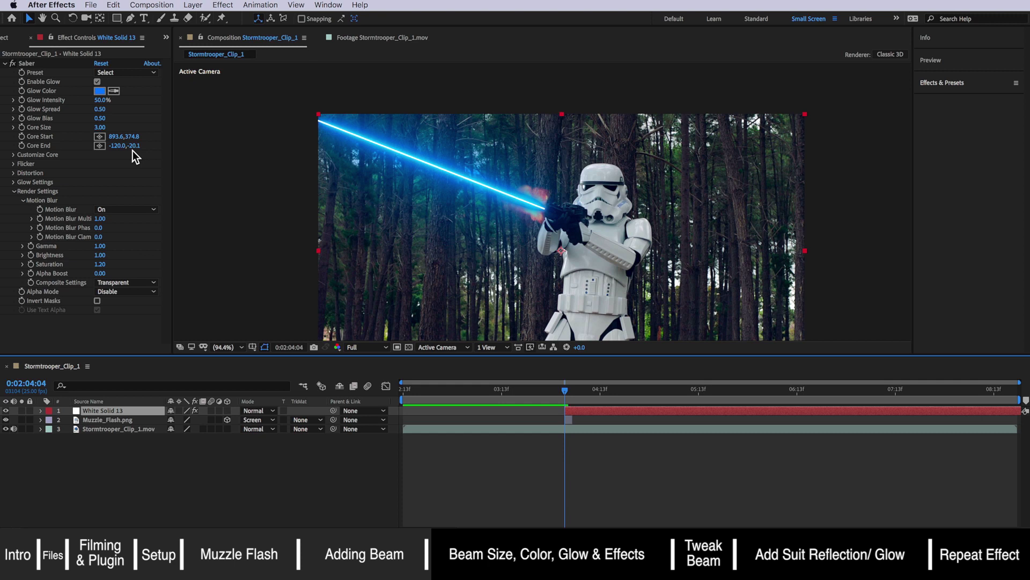
Step: Set the Saber Glow Color to red (FF2121)
left_click(104, 91)
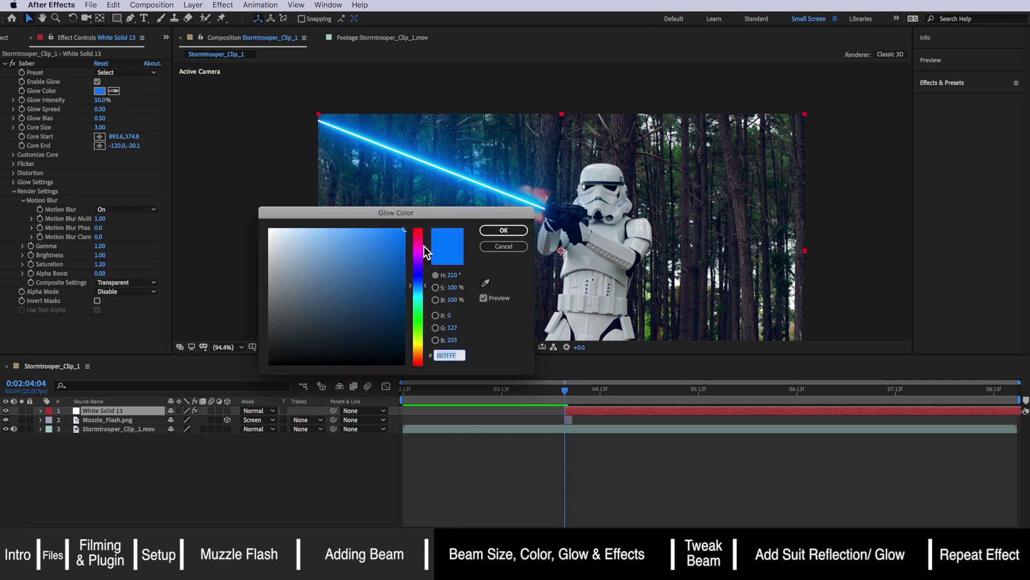
left_click(419, 230)
left_click_drag(419, 232, 419, 227)
left_click_drag(481, 217, 700, 264)
left_click_drag(624, 277, 606, 264)
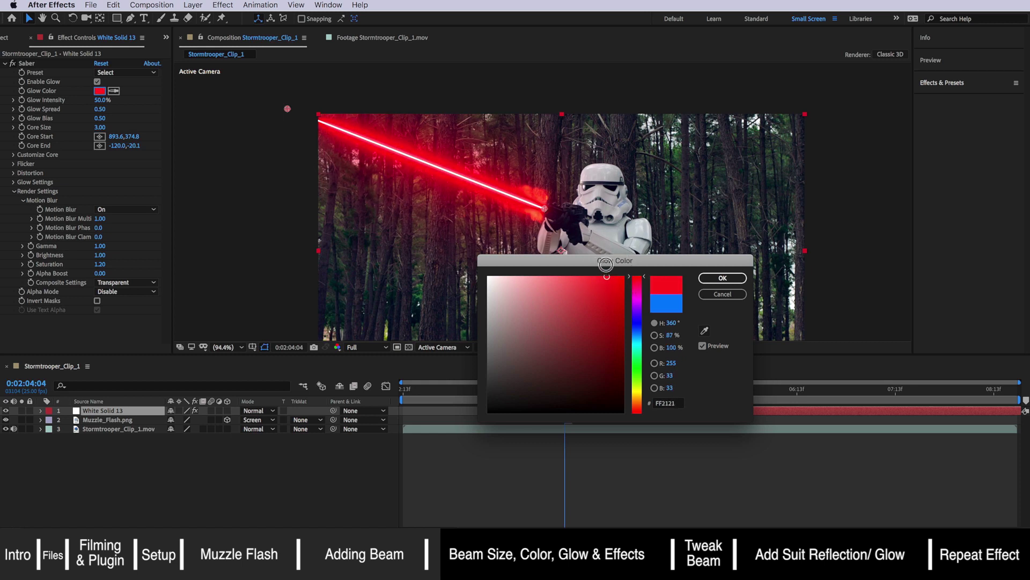
left_click(718, 278)
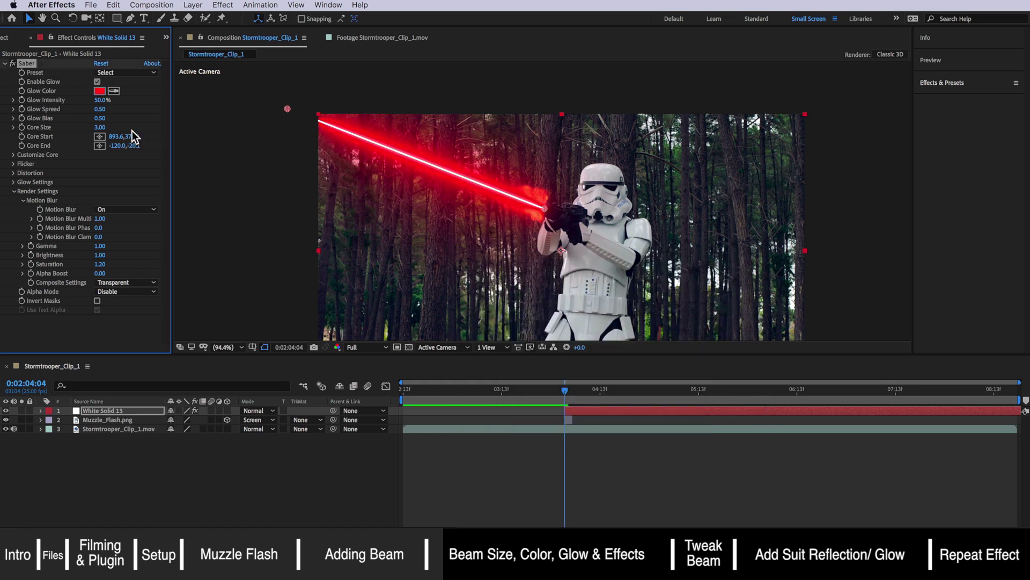
Step: Set Glow Intensity 69%, Glow Spread 0.70, Glow Bias 0.33 and Core Size 7.00
left_click_drag(102, 101, 113, 101)
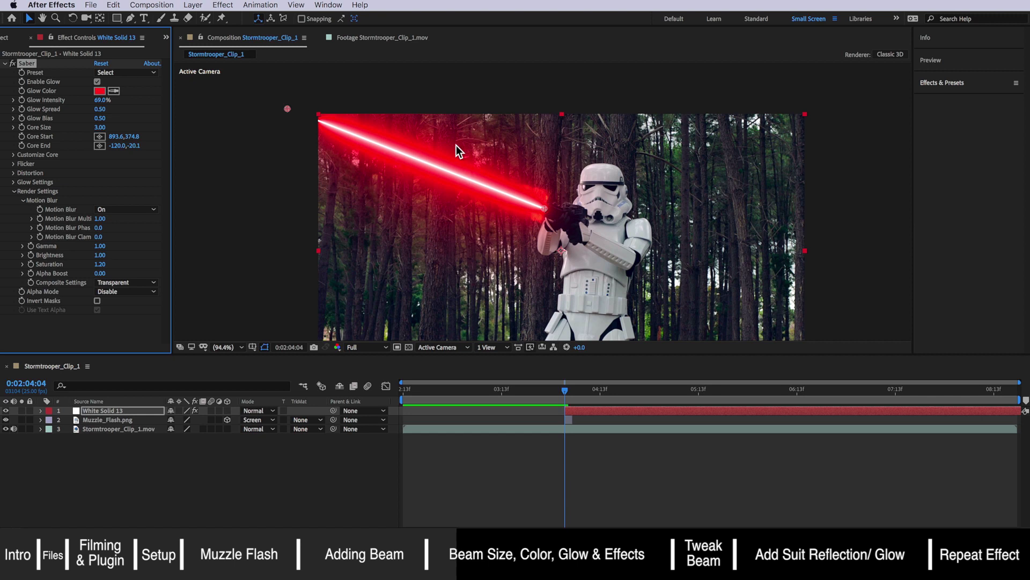
mouse_move(100, 109)
left_mouse_down()
mouse_move(123, 109)
mouse_move(115, 117)
left_mouse_up()
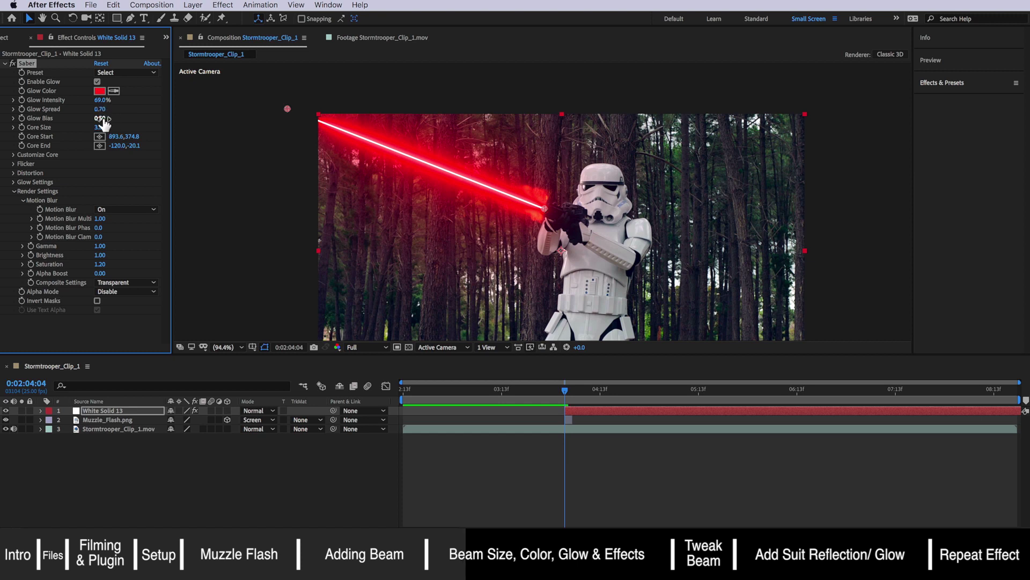
left_click_drag(104, 121, 91, 119)
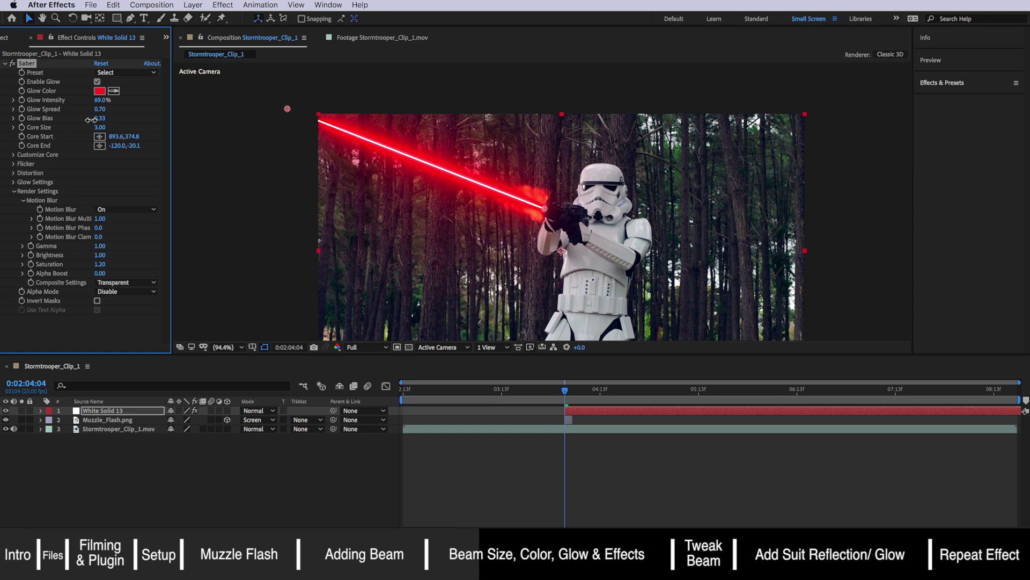
left_click_drag(97, 128, 123, 129)
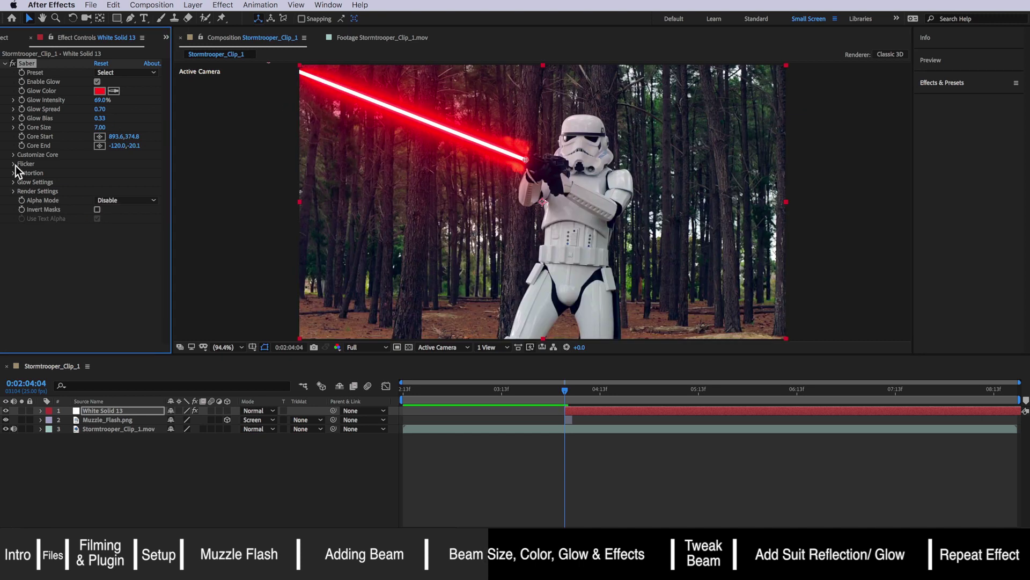
Step: In Customize Core, set the offsets, roundness 2.00, End Size 200%, End Offset 28%, Core Softness 13.7
left_click(13, 154)
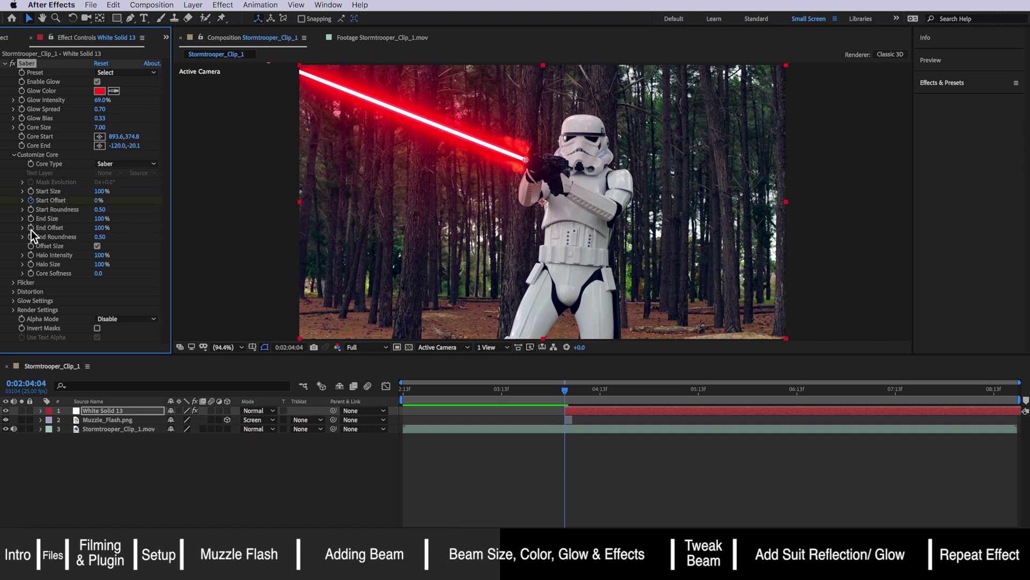
left_click_drag(99, 200, 71, 230)
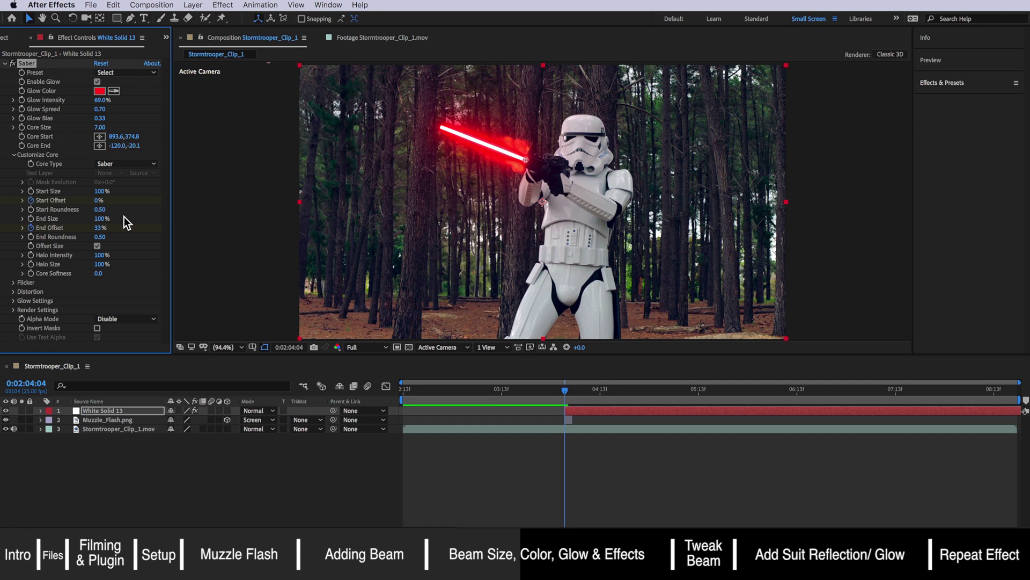
left_click_drag(101, 211, 320, 242)
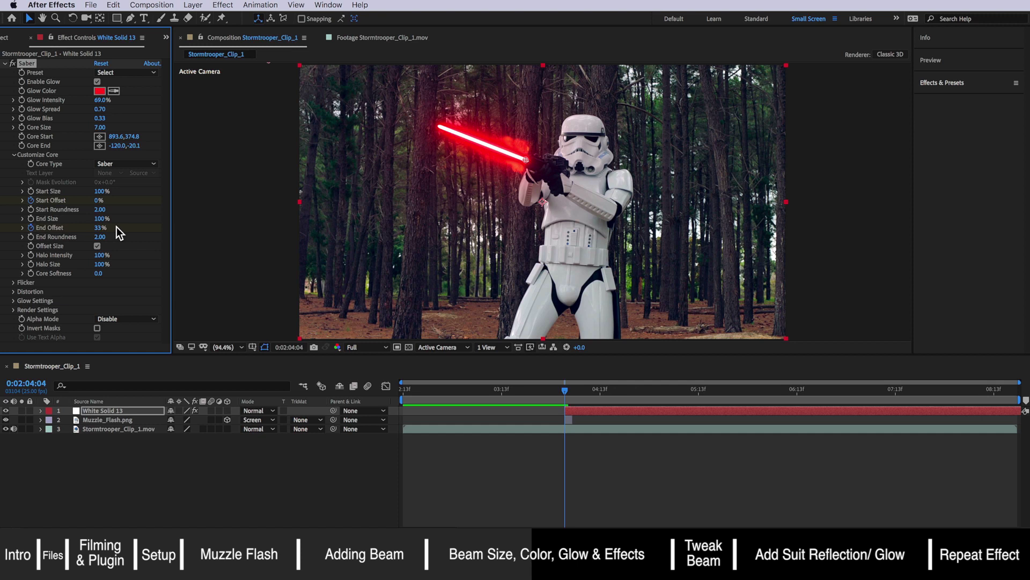
left_click_drag(102, 225, 307, 227)
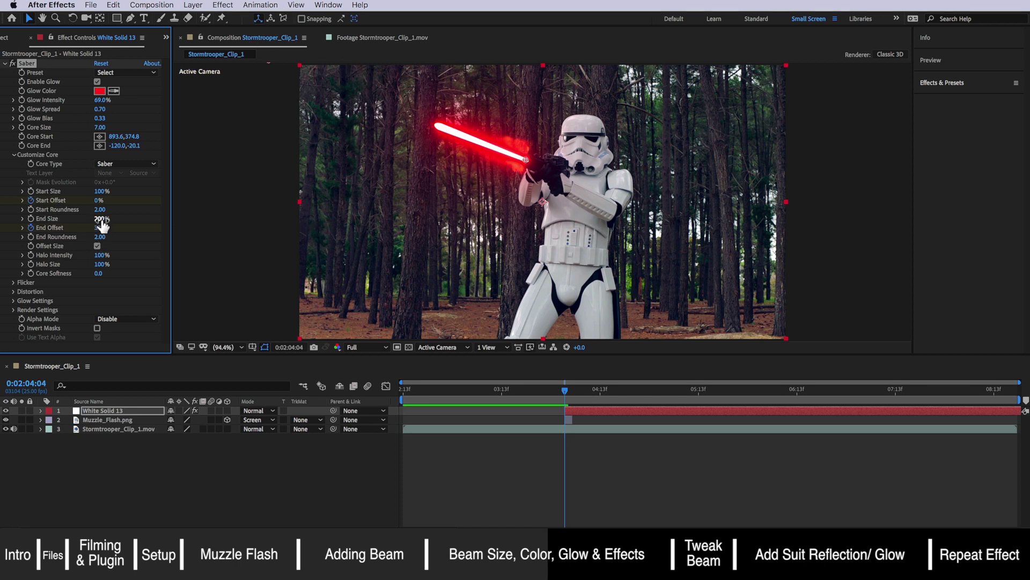
left_click_drag(98, 273, 117, 273)
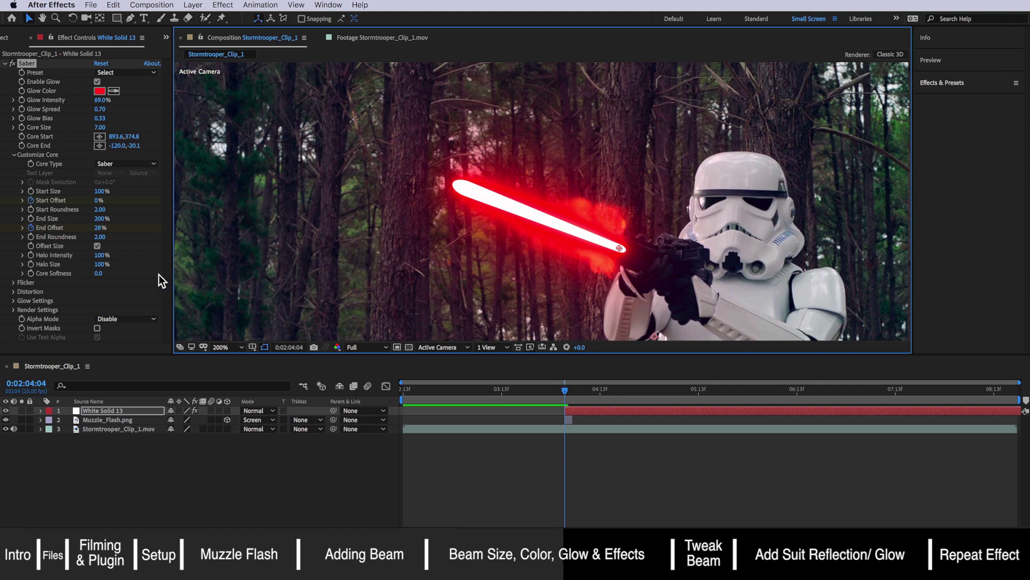
left_click_drag(102, 280, 144, 270)
key("comma")
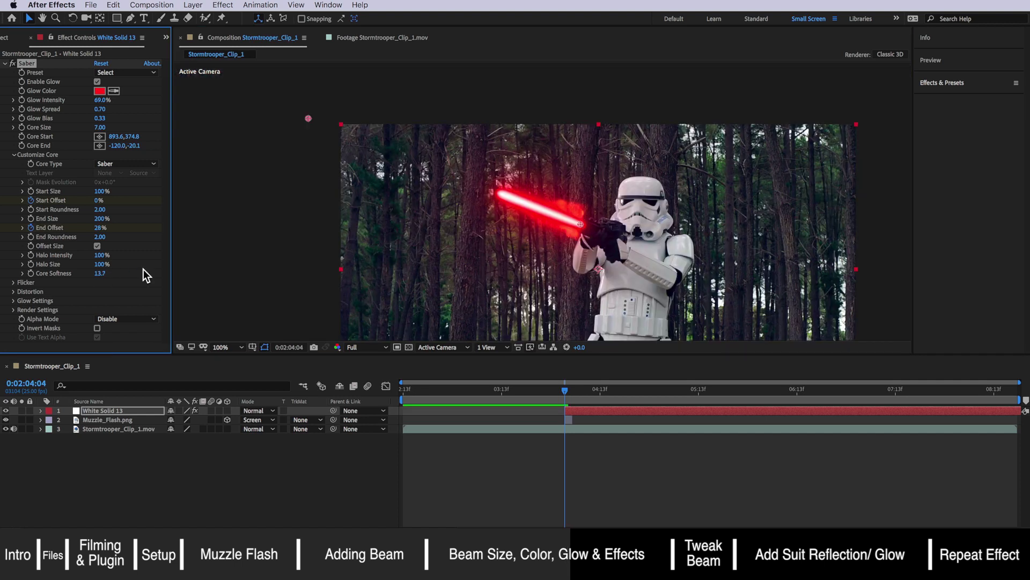
Step: Move White Solid 13 below Muzzle_Flash.png, then set Start Offset 6% and Glow Intensity 95%
left_click(105, 413)
left_click_drag(107, 420, 108, 421)
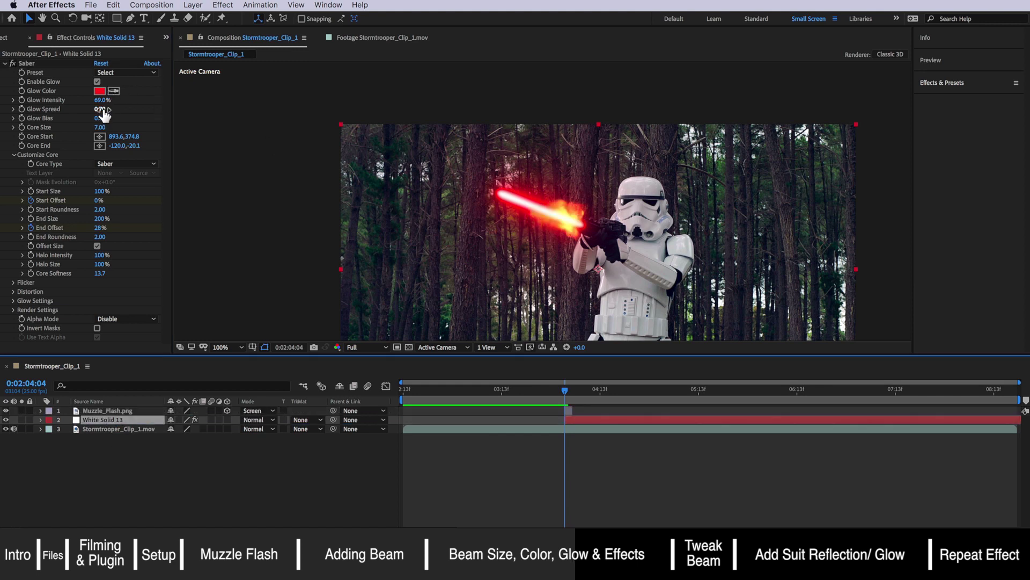
left_click(98, 200)
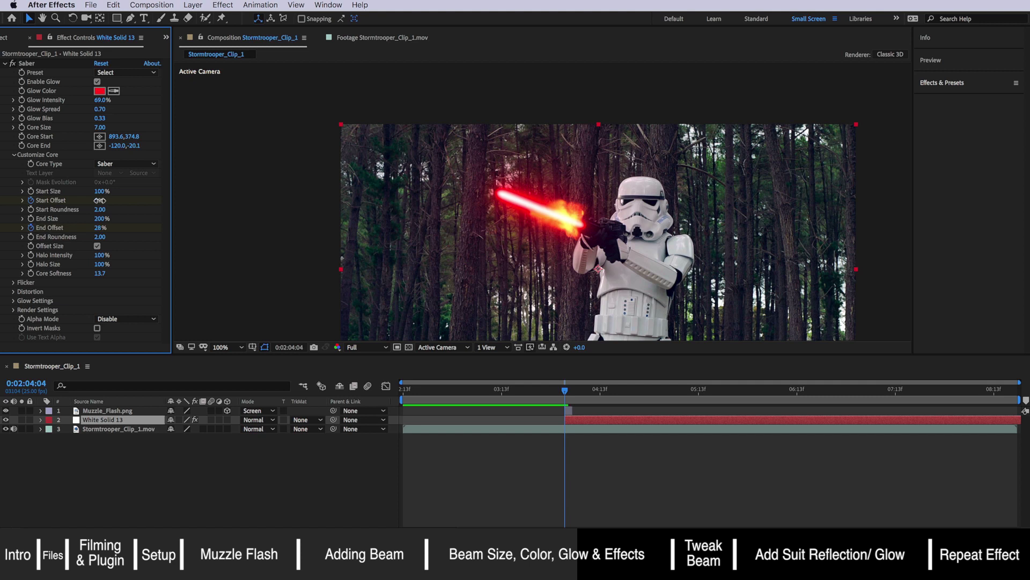
left_click_drag(100, 200, 102, 200)
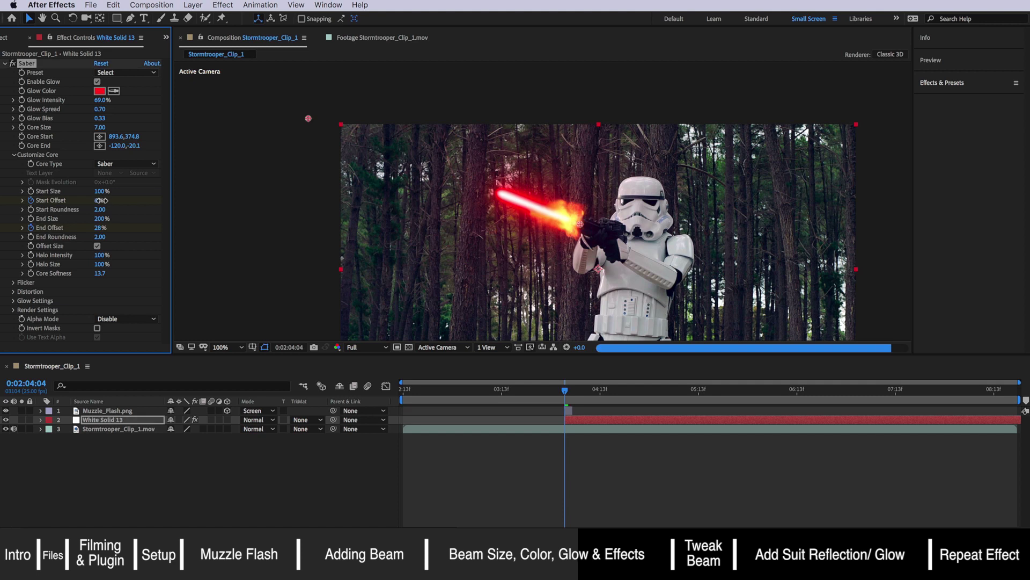
left_click(605, 442)
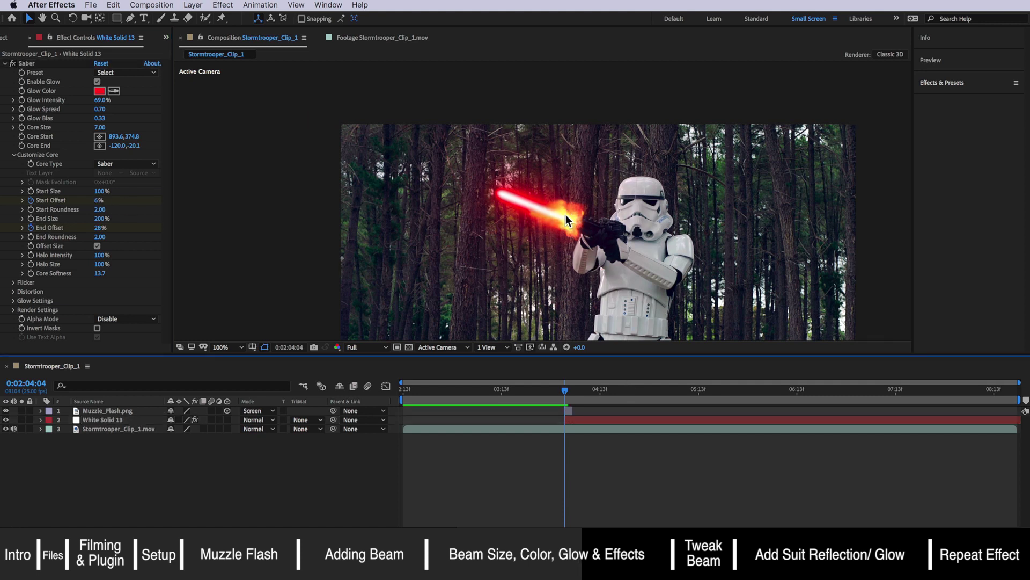
left_click(86, 100)
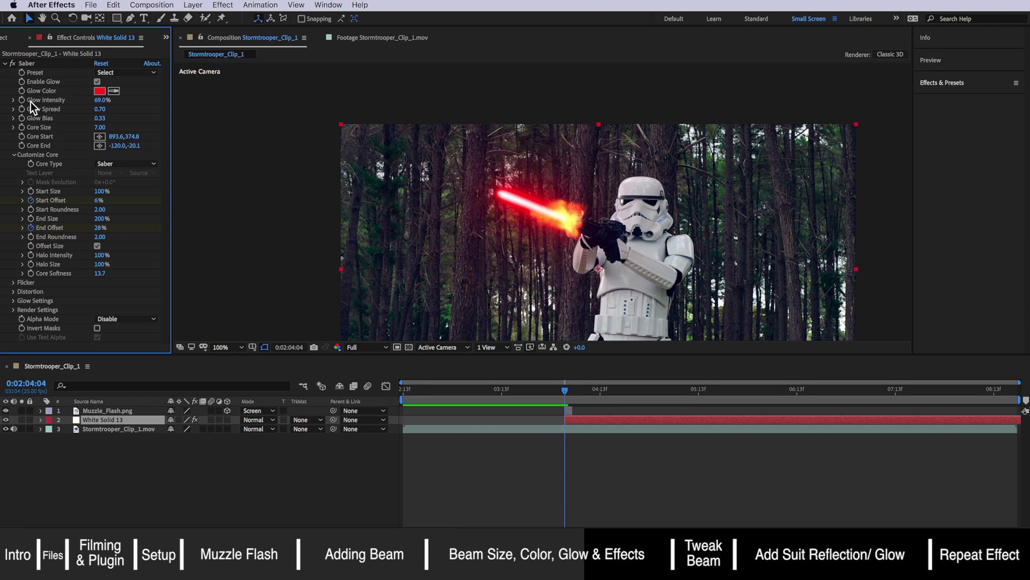
left_click_drag(104, 102, 116, 101)
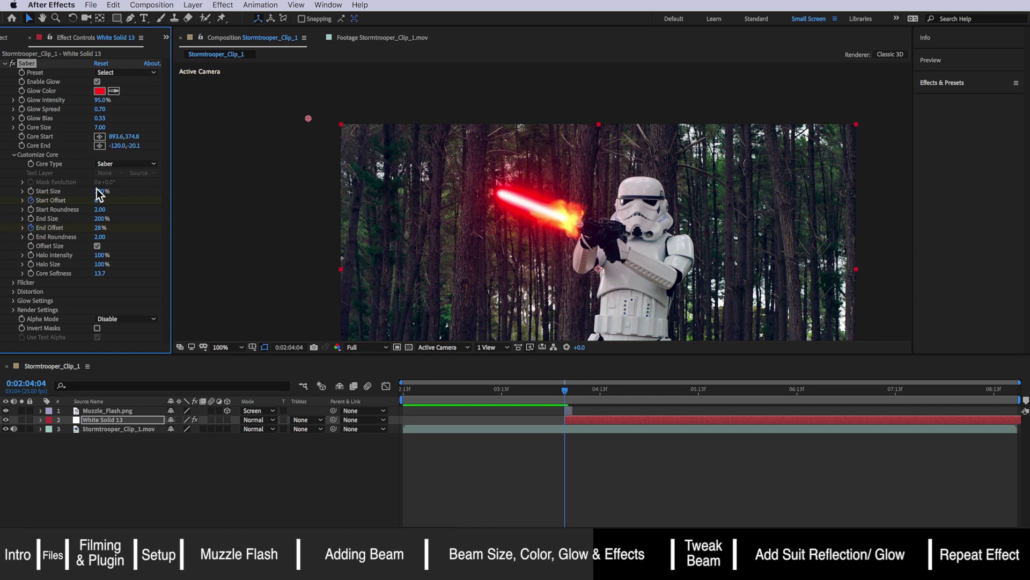
left_click(221, 4)
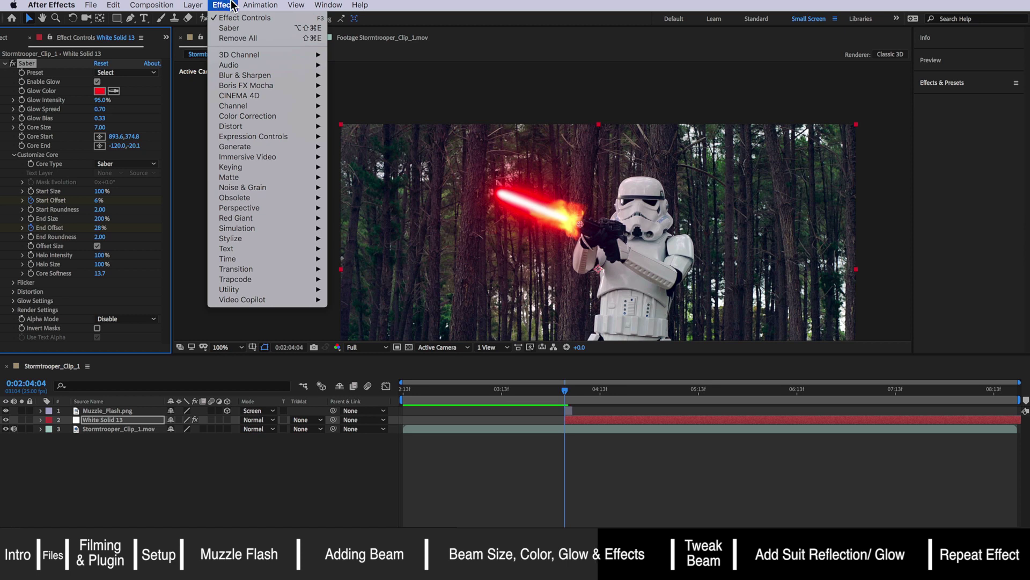
Step: Add a Tint effect to the beam layer and sample the red glow colour for its black and white
mouse_move(259, 119)
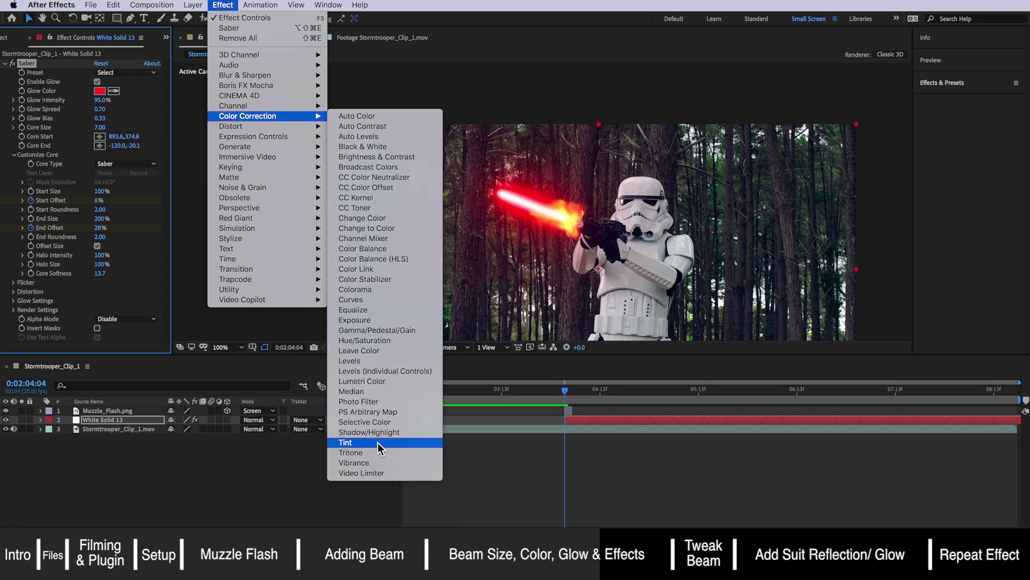
left_click(345, 443)
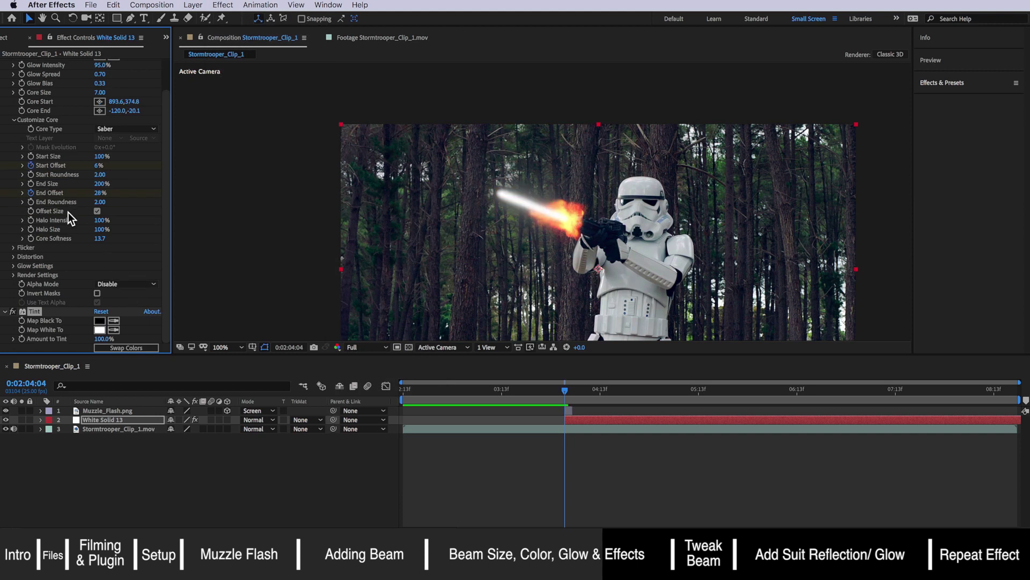
scroll(99, 324, "up", 3)
left_click(113, 237)
left_click(100, 91)
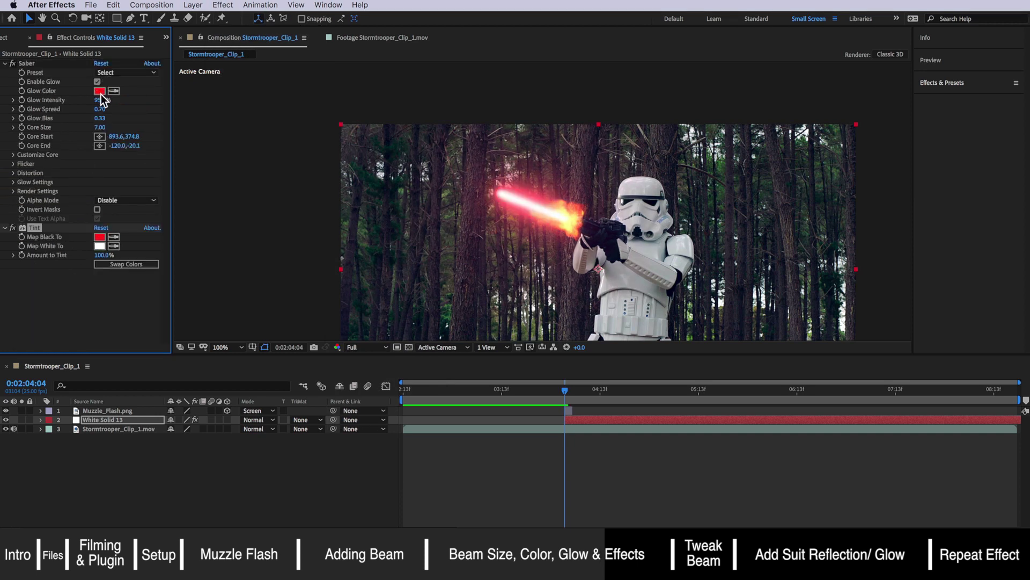
left_click(100, 91)
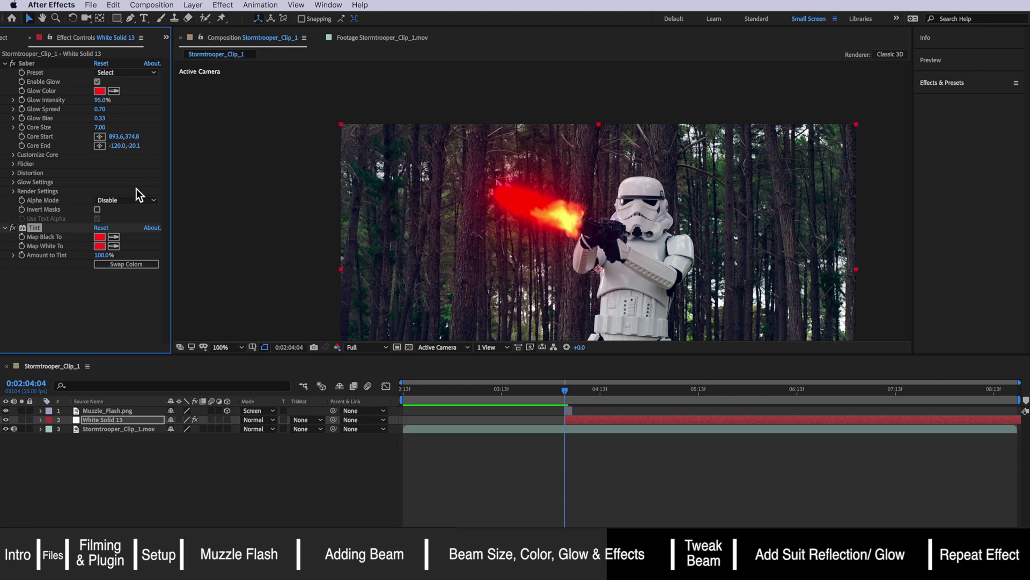
Step: Map the tint's white to a pale pink and lower Amount to Tint to 51%
left_click(99, 246)
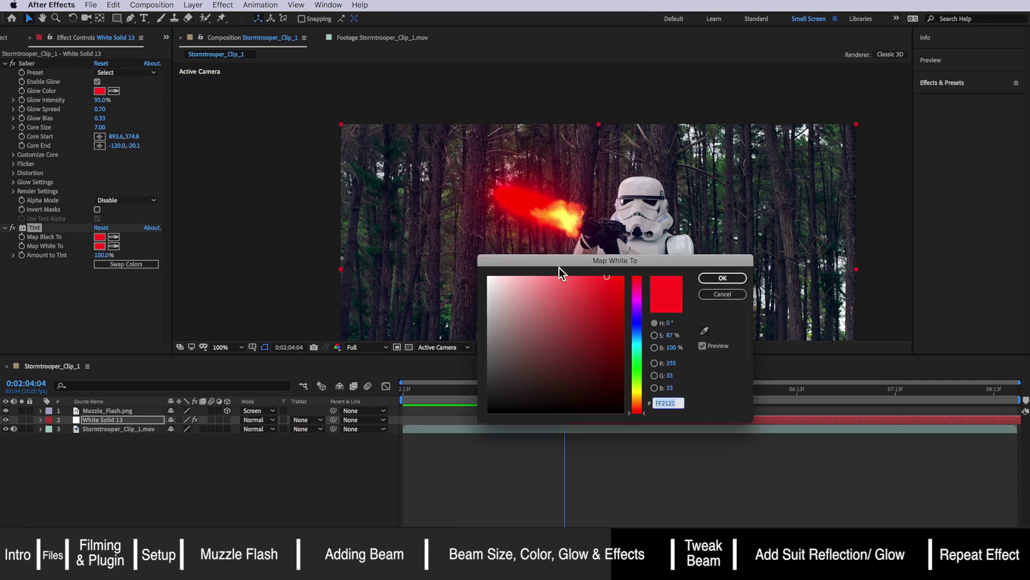
left_click_drag(496, 261, 527, 281)
left_click_drag(583, 301, 560, 278)
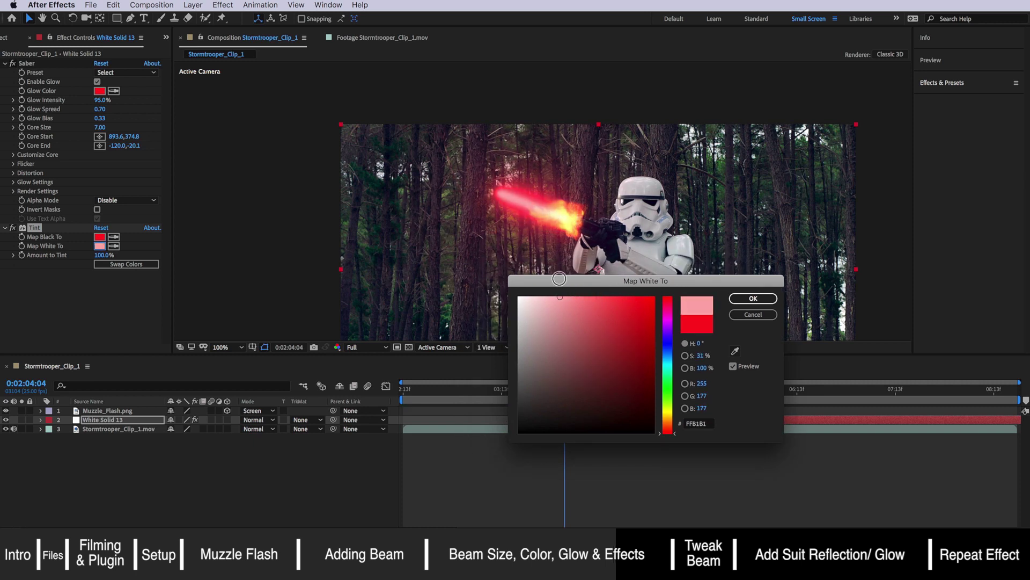
left_click(753, 298)
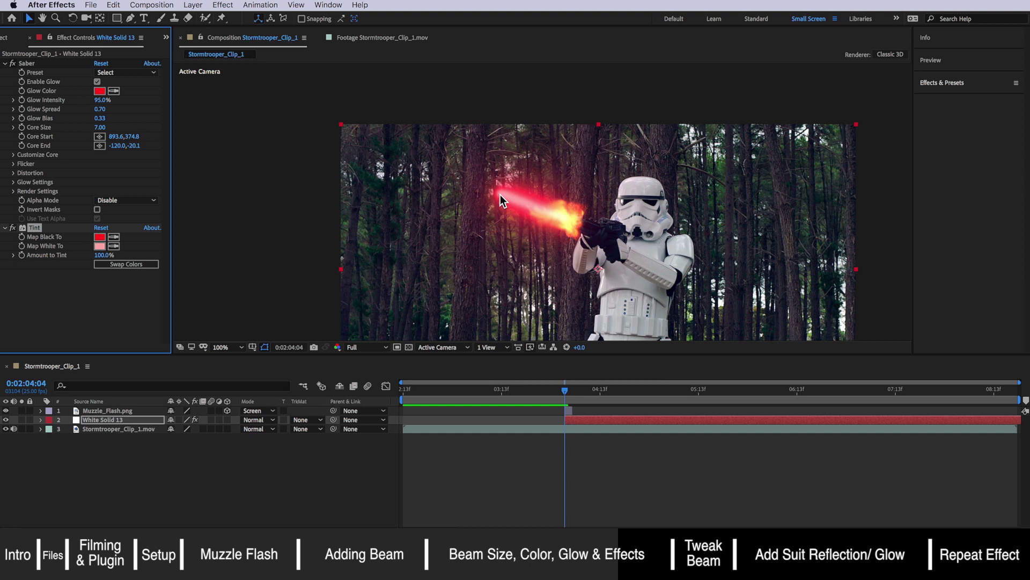
mouse_move(101, 255)
left_mouse_down()
mouse_move(113, 260)
mouse_move(80, 257)
left_mouse_up()
Step: Compare the beam with the tint off and on, then change the white to a stronger pink
left_click(13, 228)
left_click(13, 228)
left_click(13, 228)
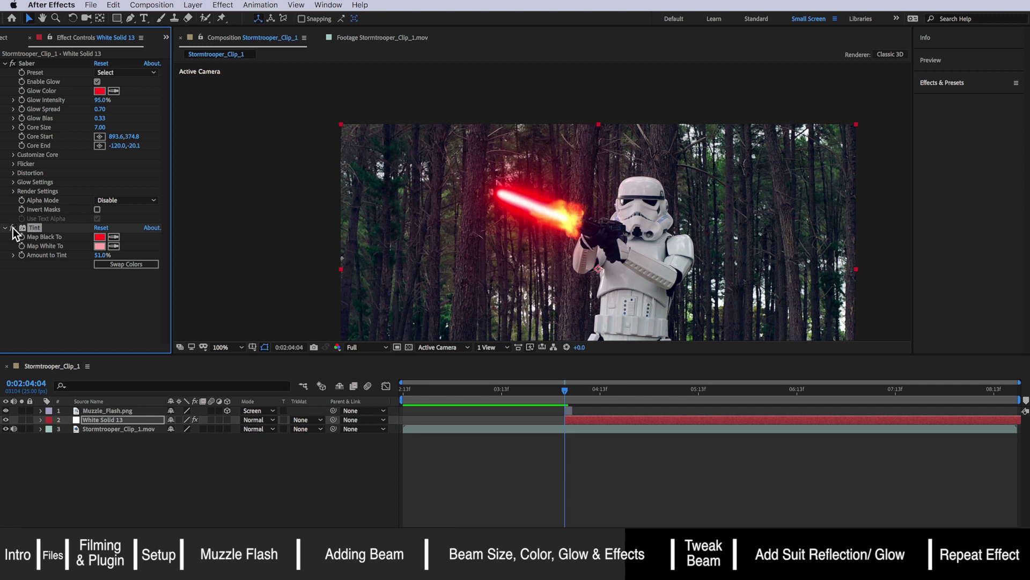
left_click(13, 228)
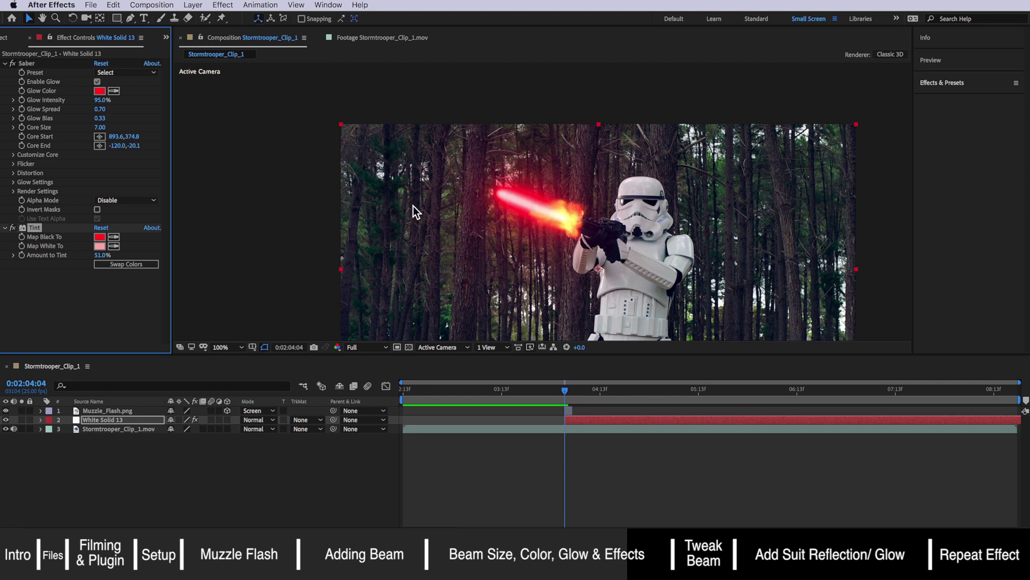
left_click(99, 246)
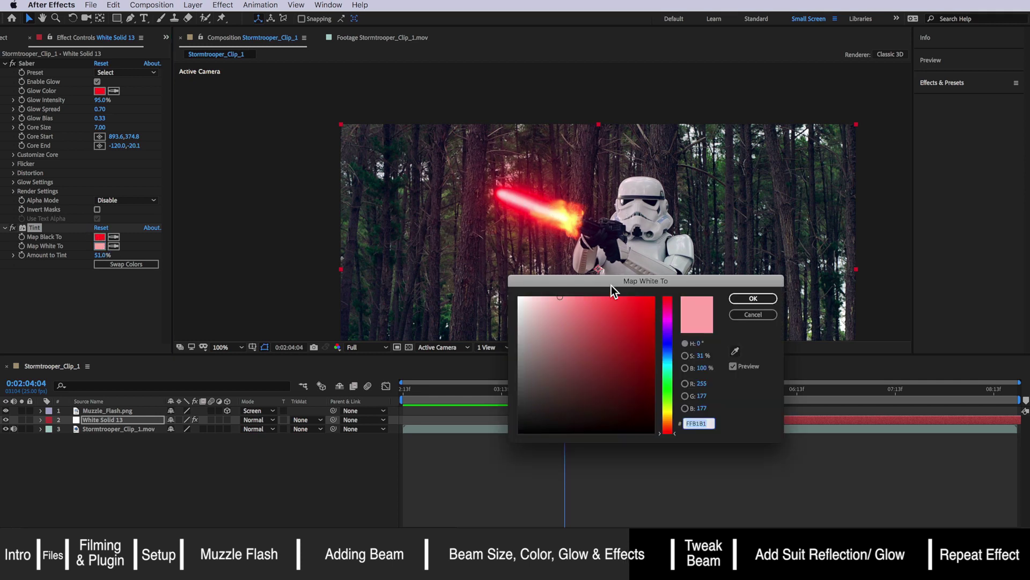
mouse_move(564, 297)
left_mouse_down()
mouse_move(588, 294)
mouse_move(574, 293)
left_mouse_up()
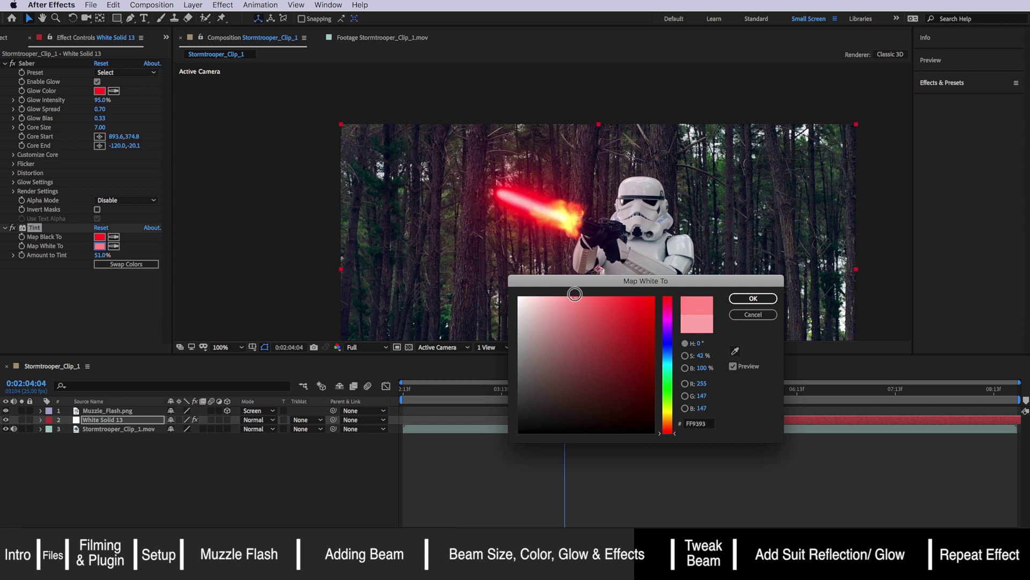
left_click(753, 298)
left_click_drag(568, 390, 566, 391)
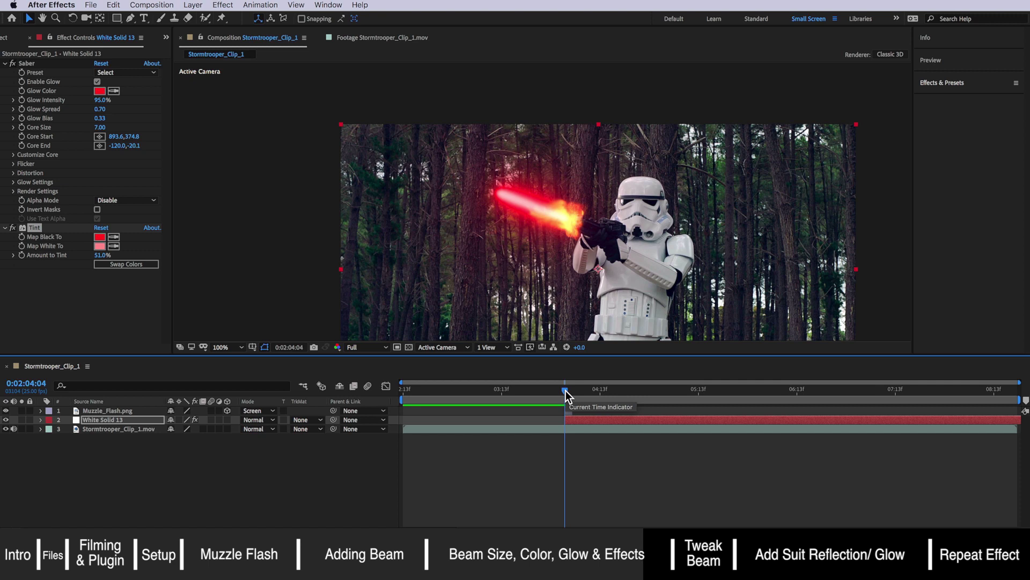
Step: At 0:02:04:05, set the Saber core's End Offset to 100% and Start Offset to 46%
left_click_drag(565, 391, 570, 391)
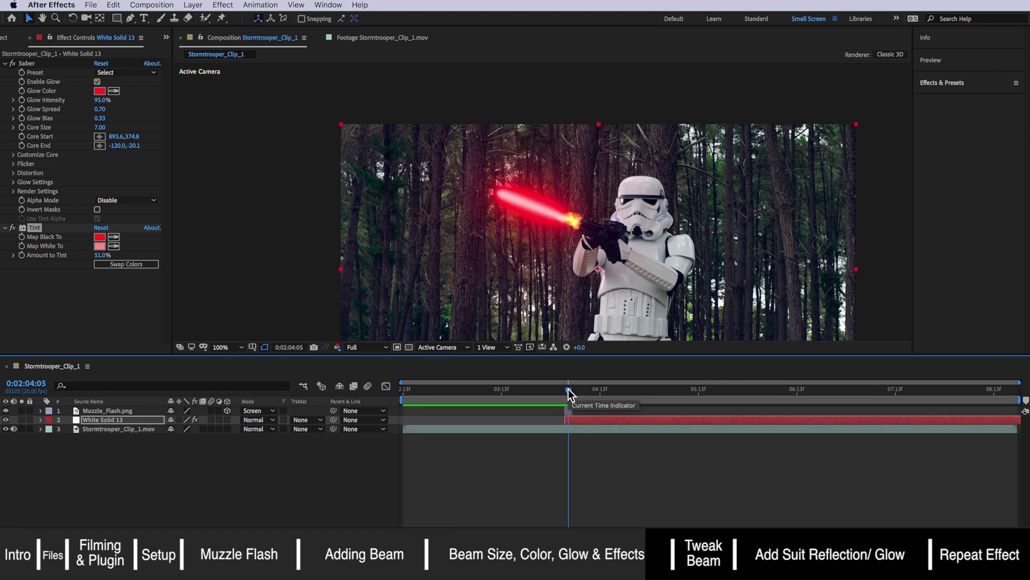
left_click(14, 155)
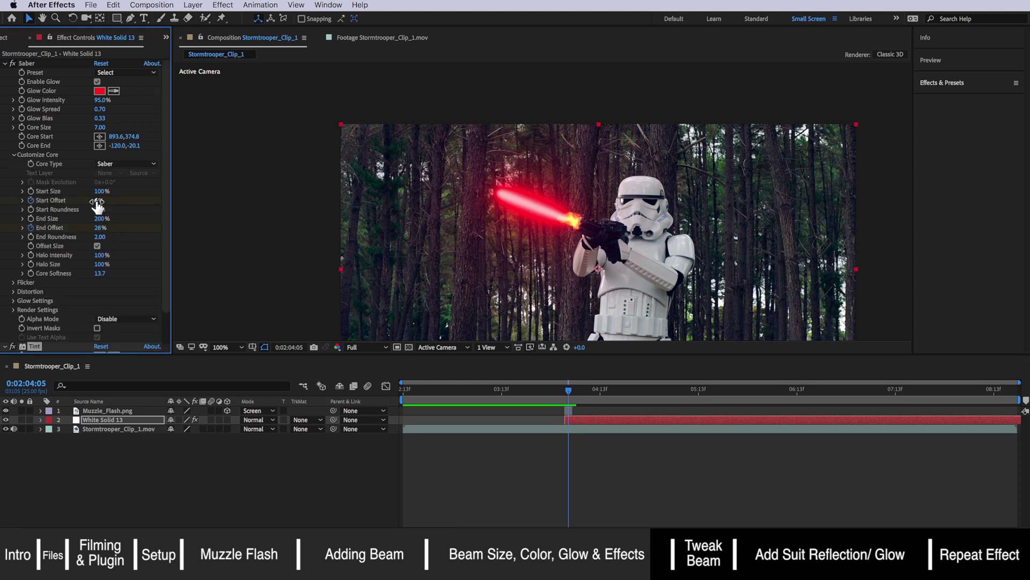
left_click_drag(100, 227, 138, 229)
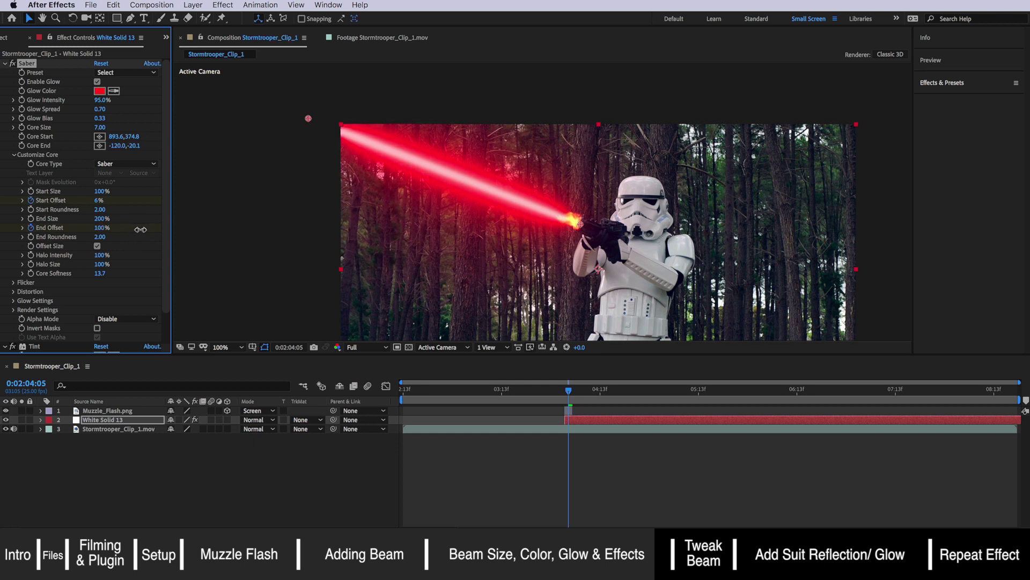
left_click_drag(102, 202, 121, 203)
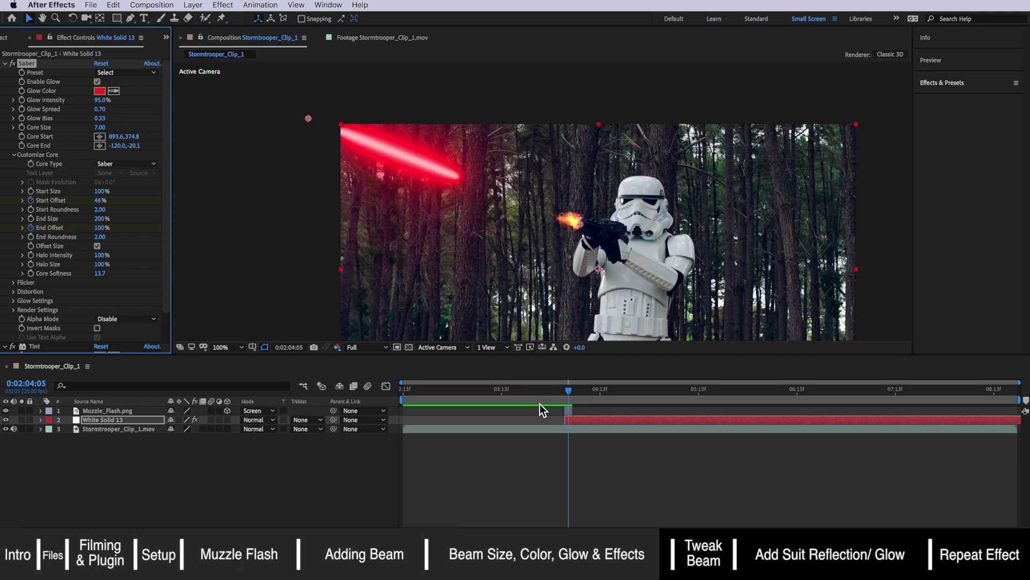
Step: Step to 0:02:04:06 and split the White Solid 13 beam layer there
left_click(569, 391)
key("Page_Down")
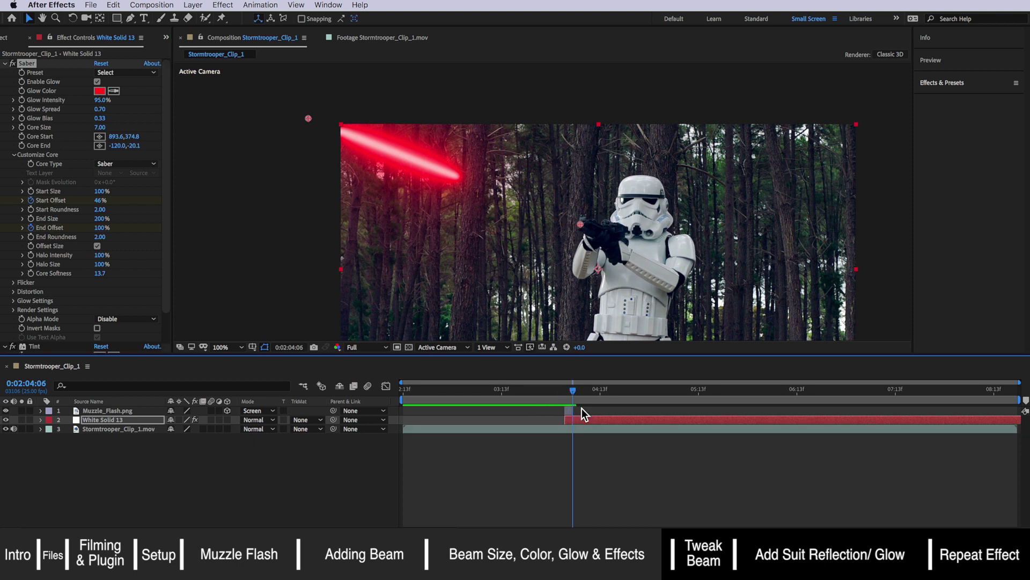
left_click(583, 424)
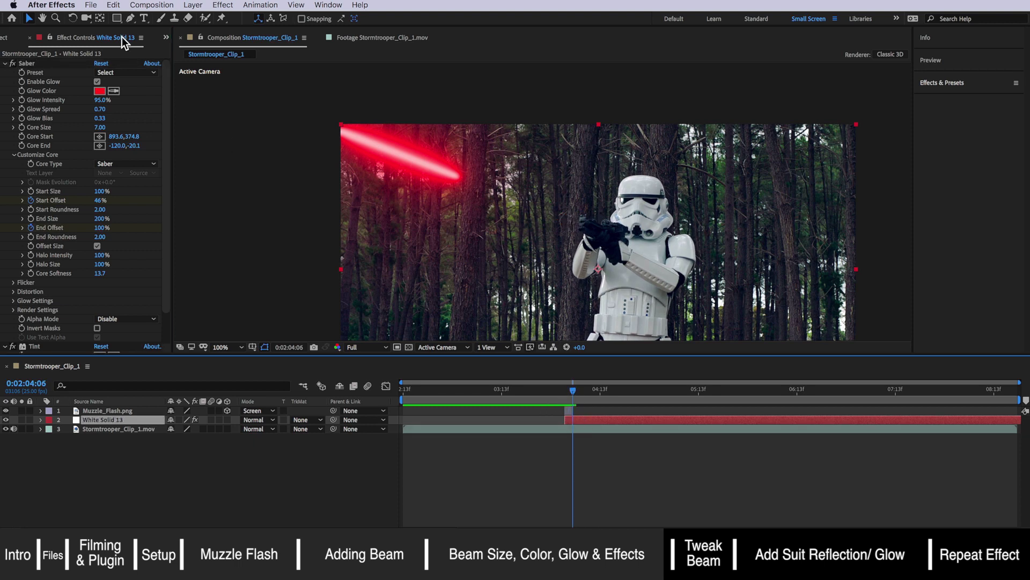
left_click(114, 5)
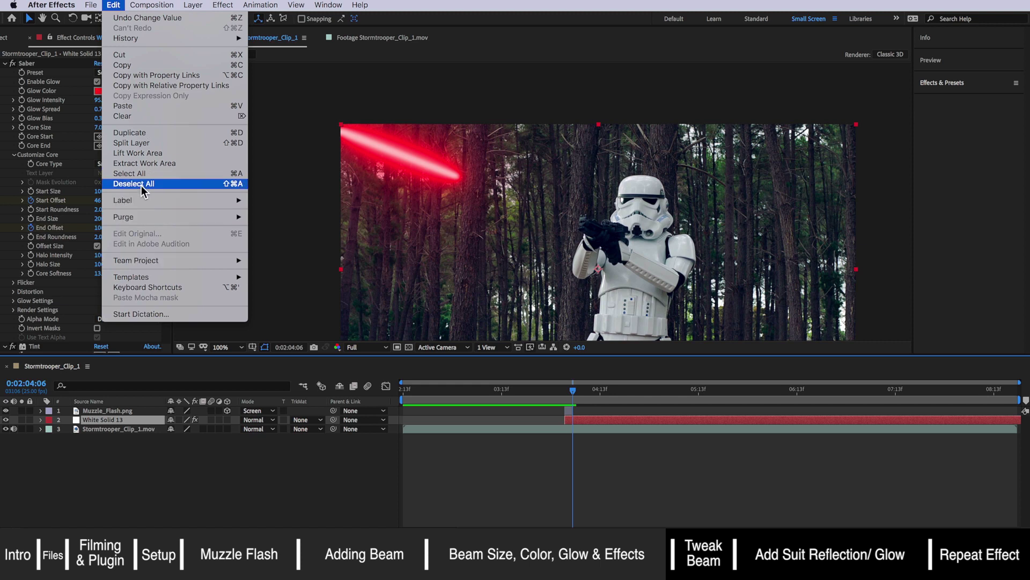
left_click(141, 143)
Step: Delete the upper split part of White Solid 13 and preview the brief beam flash
key("Delete")
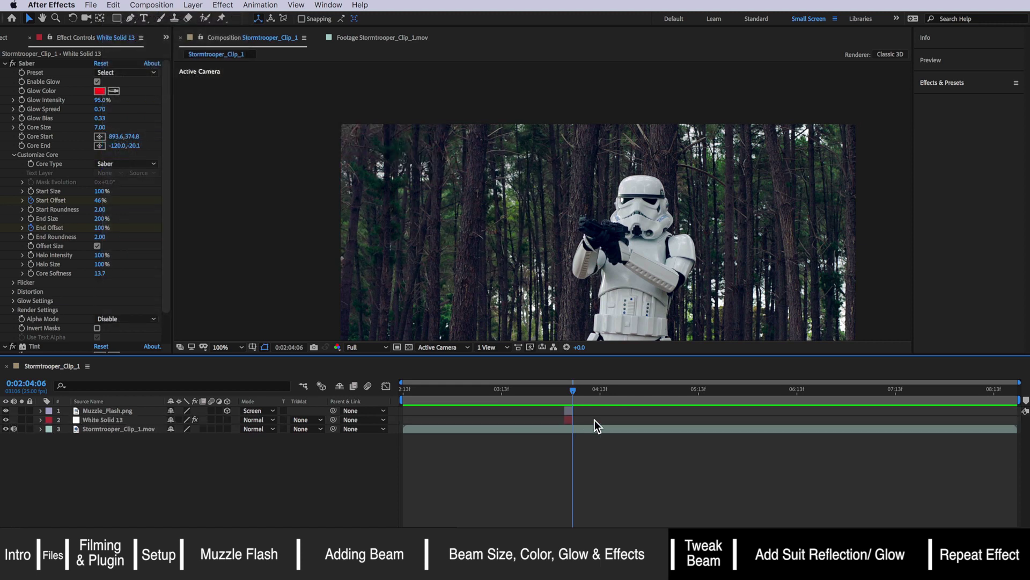
key("space")
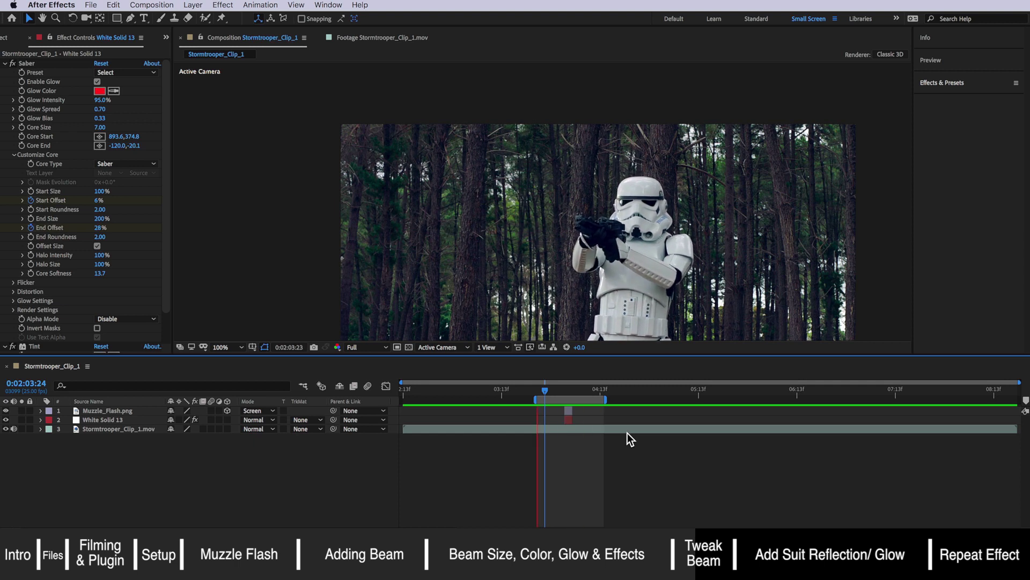
key("space")
Step: Change the Tint's Map White To colour to a more saturated red
scroll(78, 202, "down", 2)
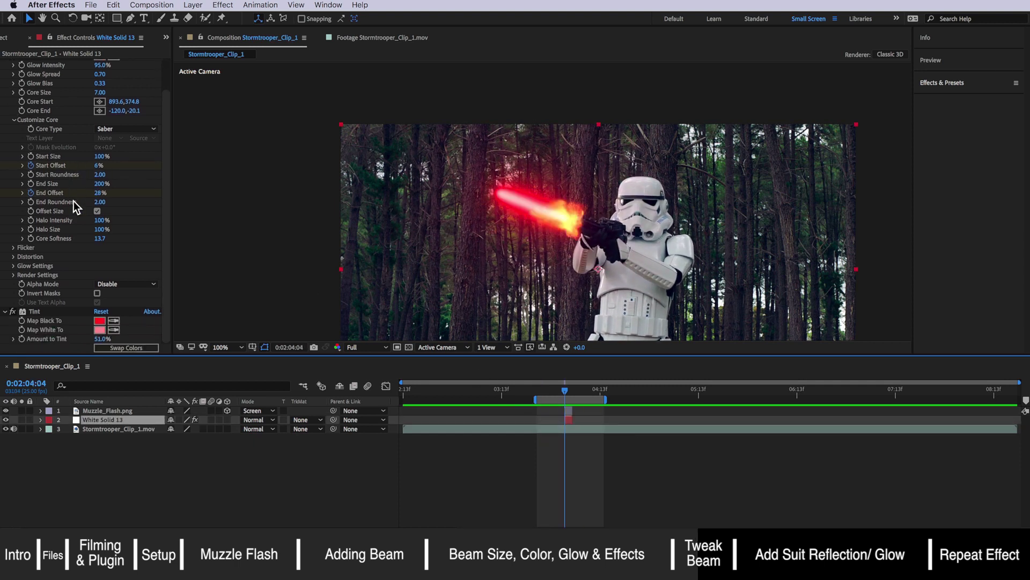
left_click(99, 330)
left_click_drag(590, 297, 624, 293)
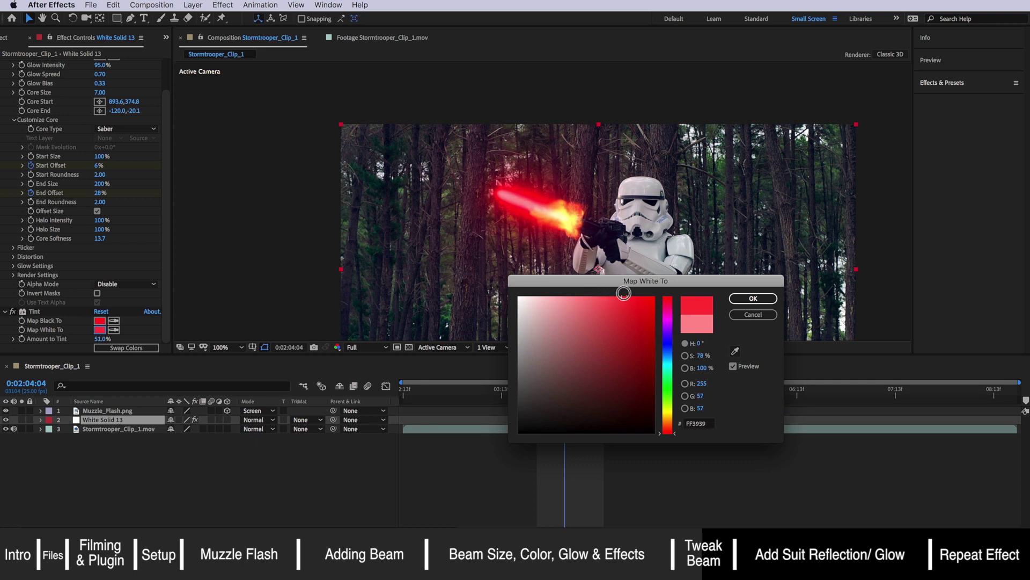
left_click(753, 298)
Step: Reduce the Saber Core Size to 3.00, then preview and zoom in to check the beam
mouse_move(99, 92)
left_mouse_down()
mouse_move(65, 94)
mouse_move(82, 94)
left_mouse_up()
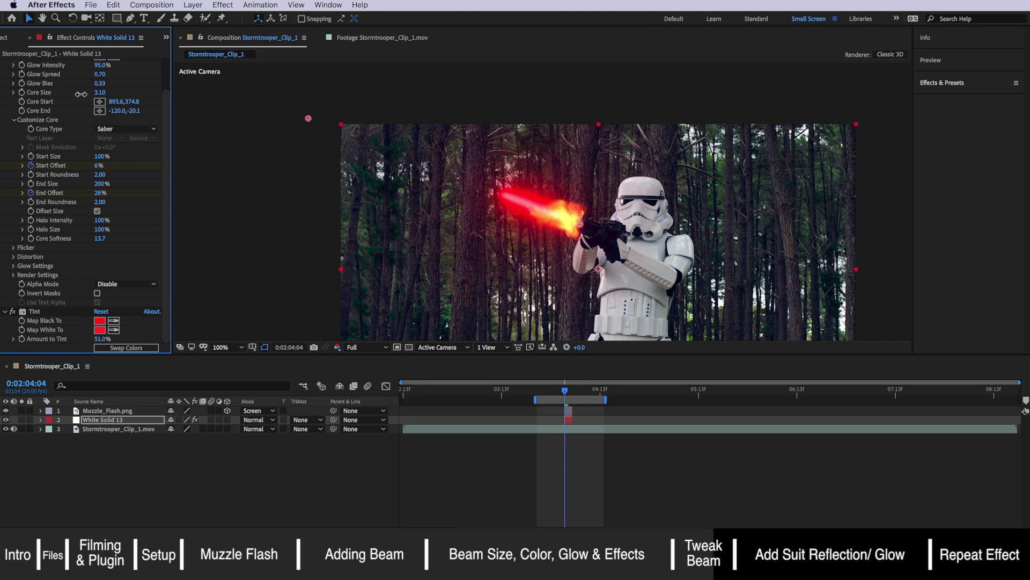
left_click(559, 477)
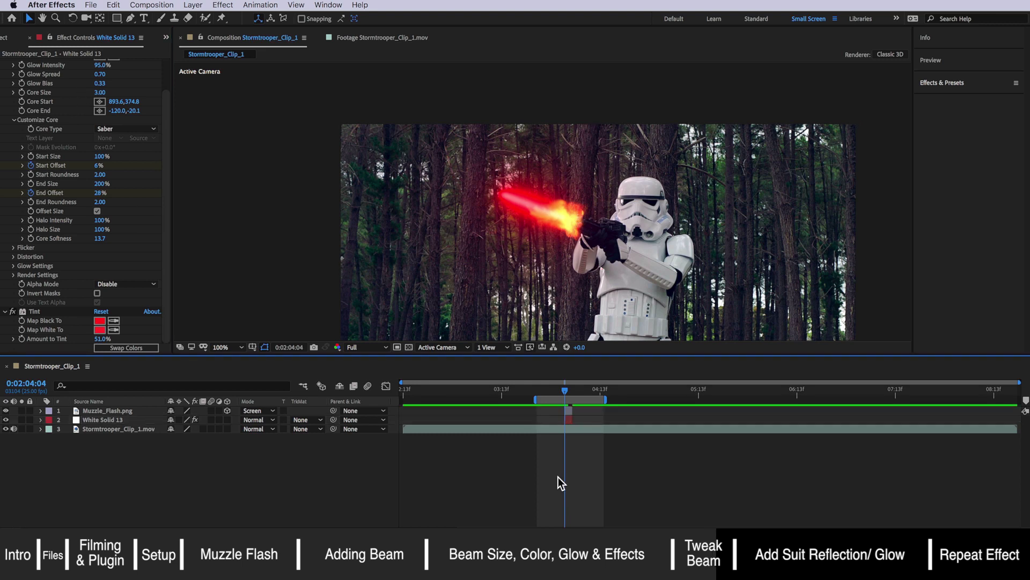
key("space")
key("period")
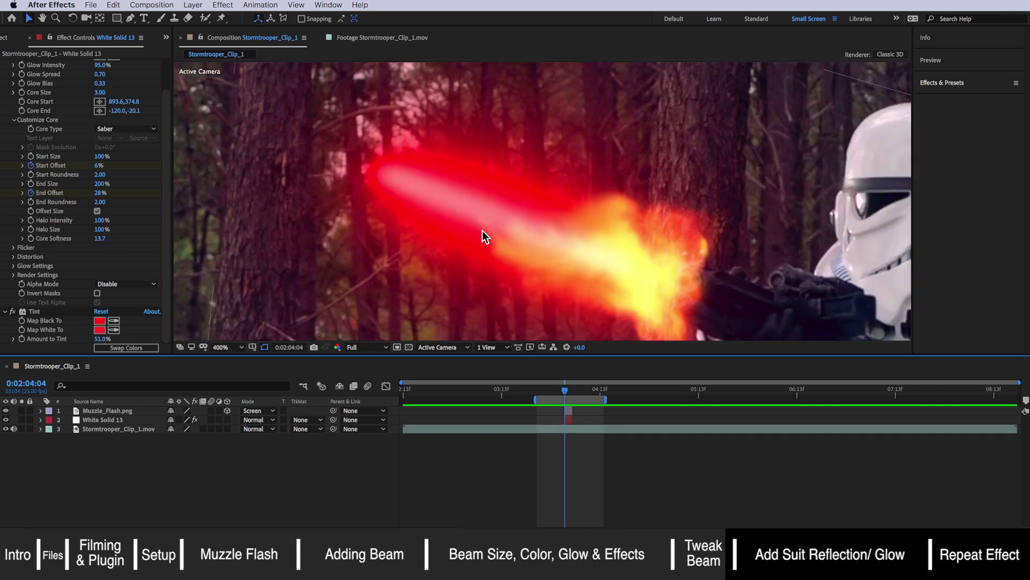
key("comma")
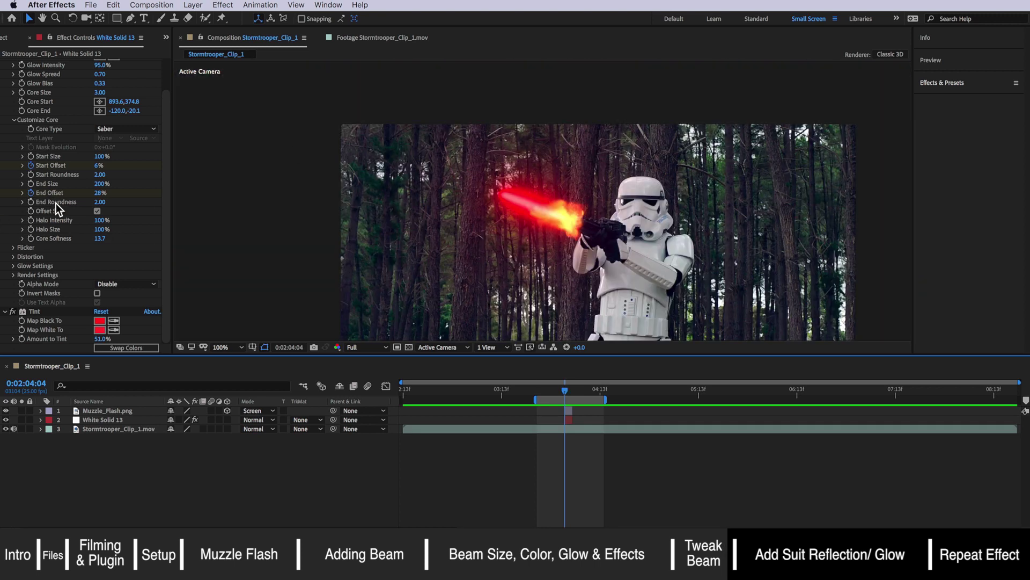
scroll(72, 227, "up", 2)
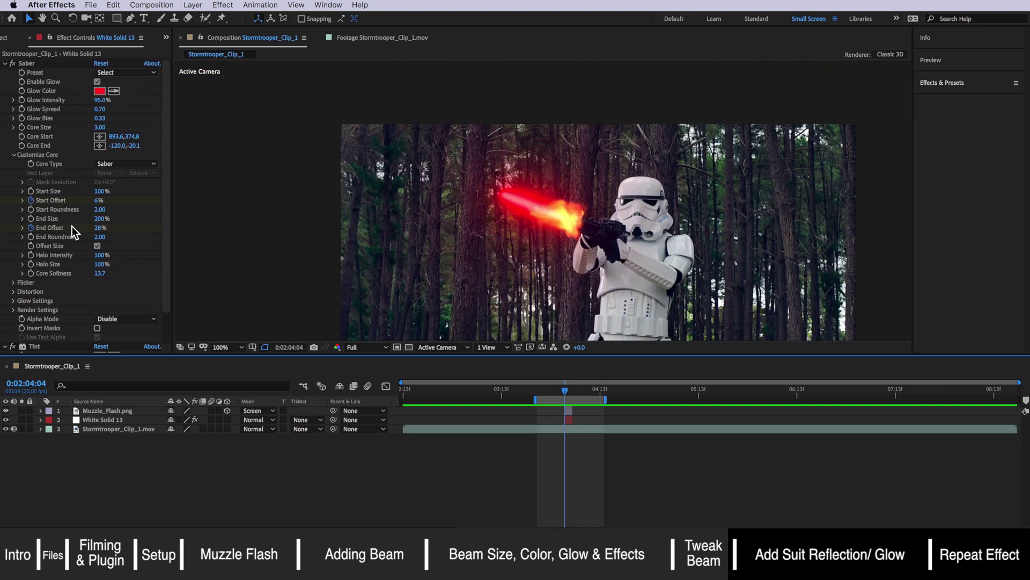
Step: Browse the Saber presets without changing them, preview, and return to the beam frame
left_click(112, 73)
left_click(86, 77)
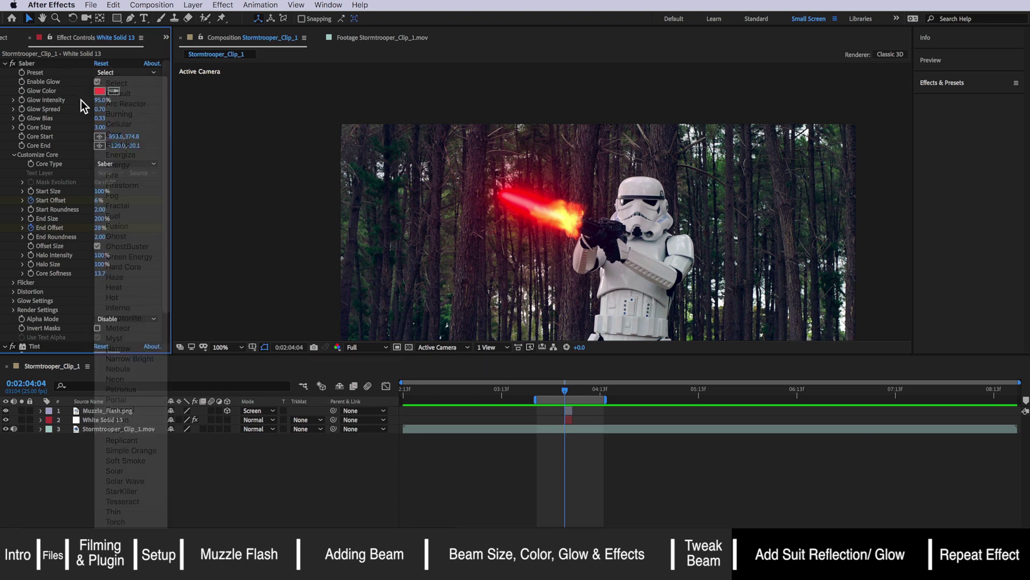
scroll(53, 174, "down", 1)
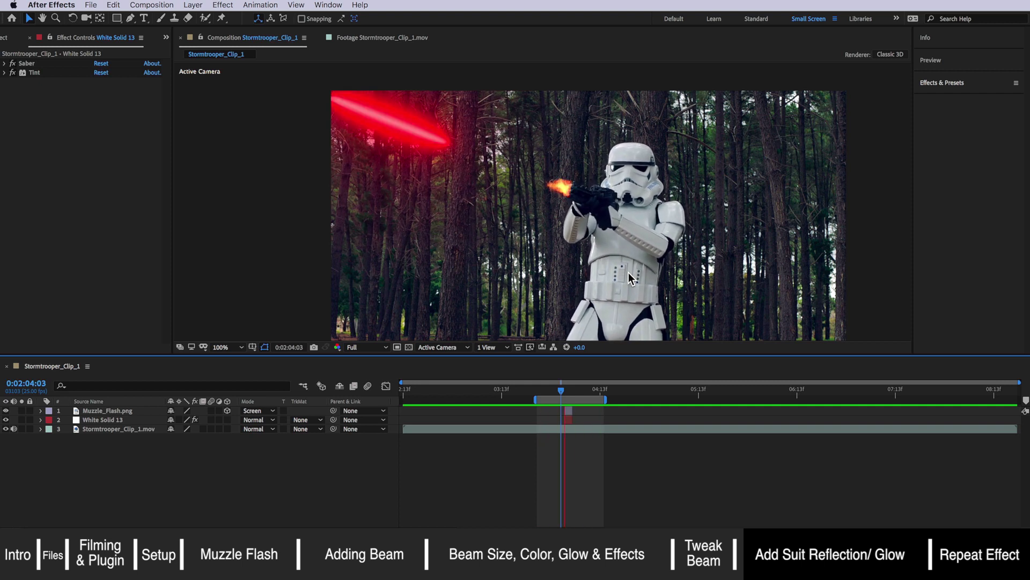
key("Page_Up")
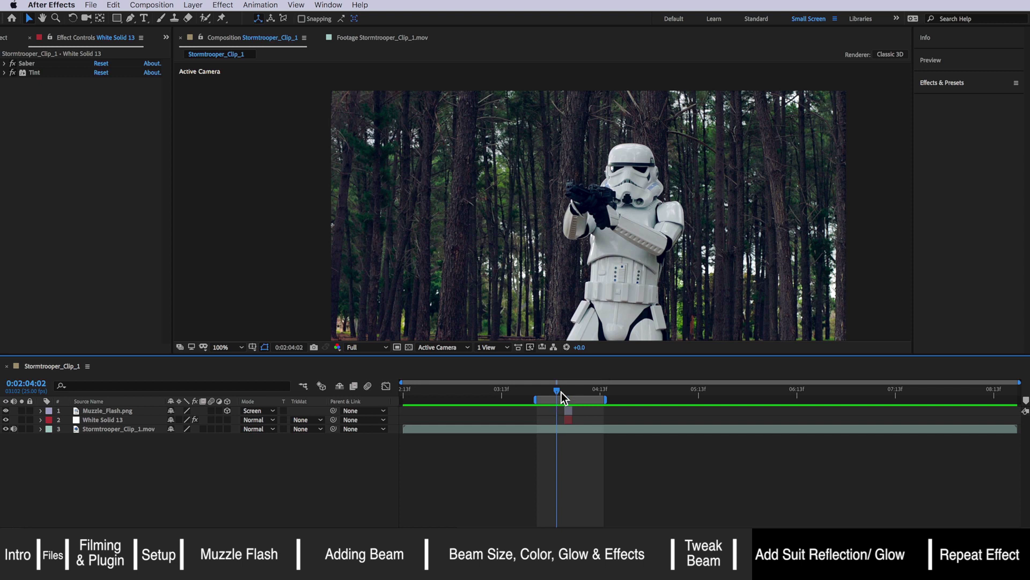
left_click_drag(558, 395, 565, 394)
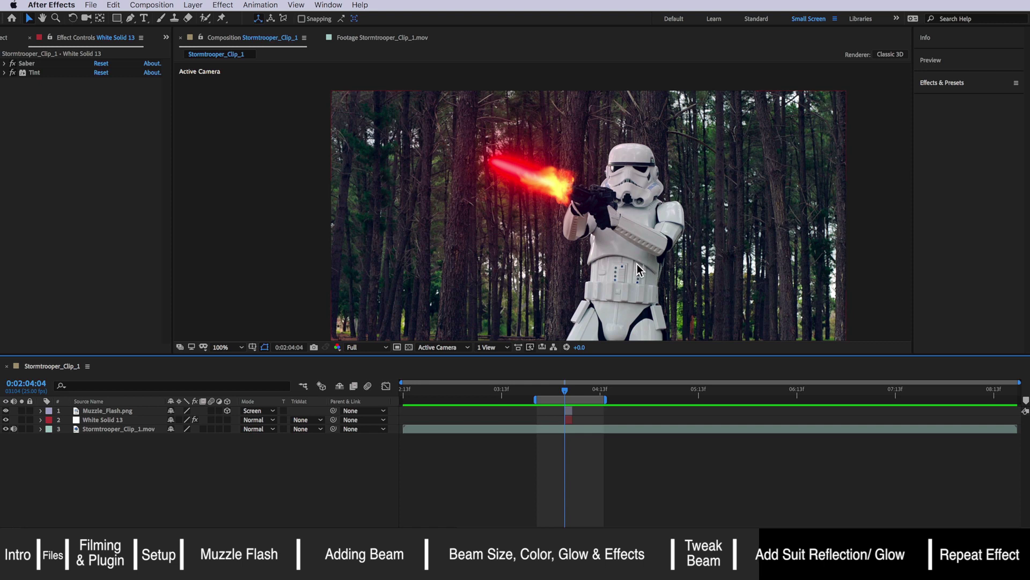
Step: Duplicate Stormtrooper_Clip_1.mov, move the copy to the top of the stack and trim its in-point
left_click(564, 429)
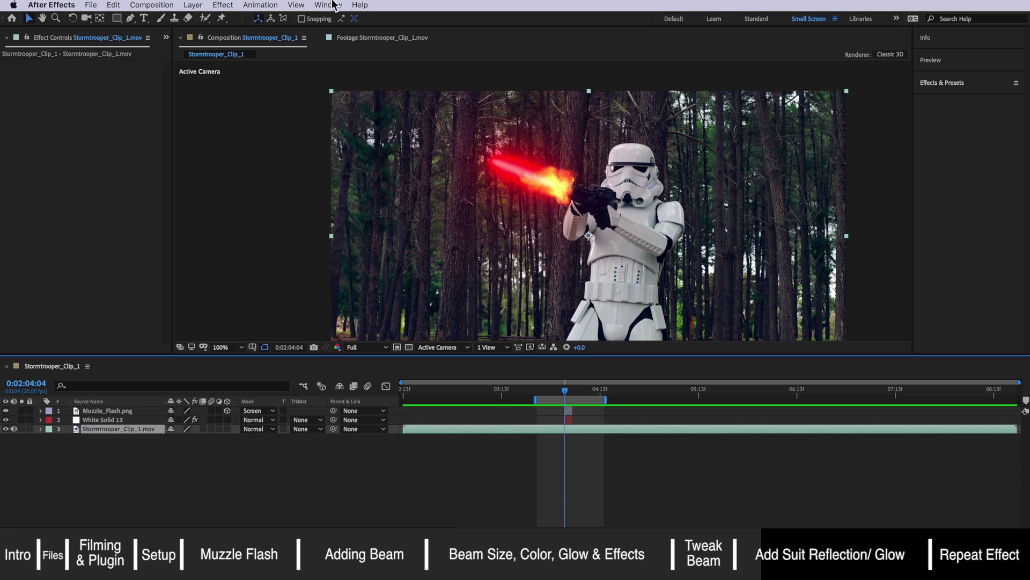
left_click(113, 5)
left_click(132, 133)
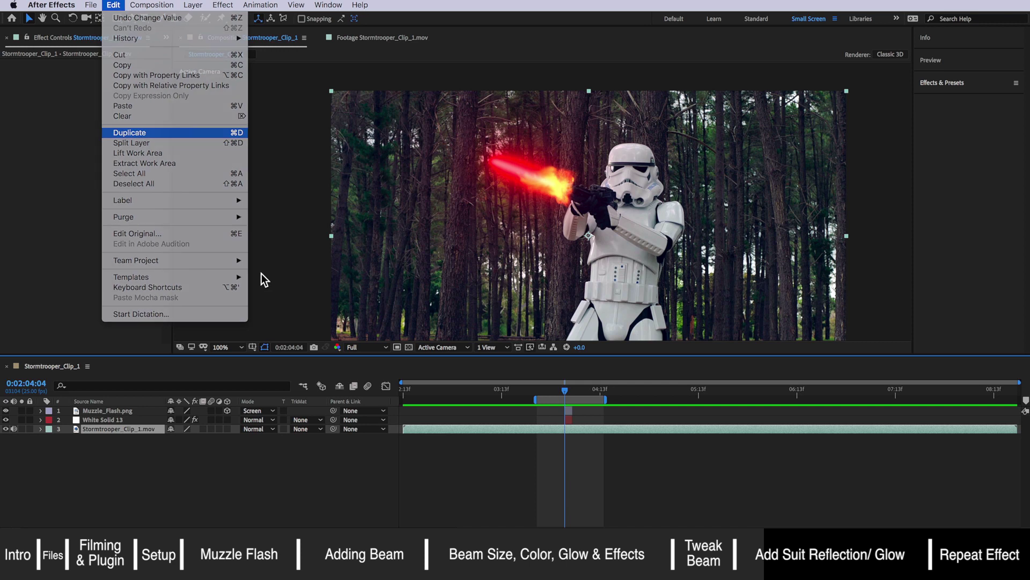
left_click_drag(124, 429, 131, 411)
left_click_drag(404, 411, 562, 411)
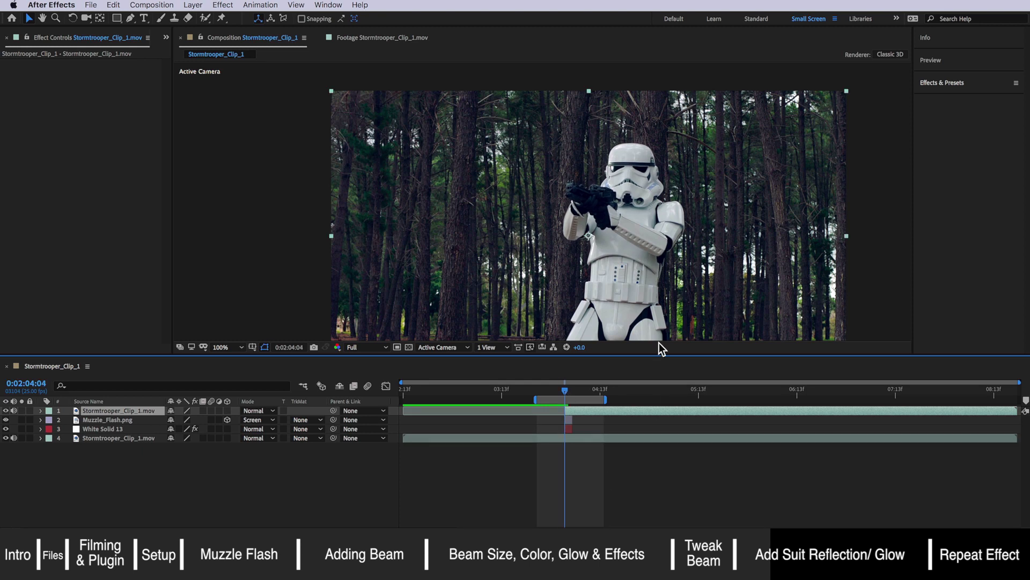
Step: Draw a closed Pen mask on the top copy around the trooper's helmet, arm and shoulder
left_click(131, 19)
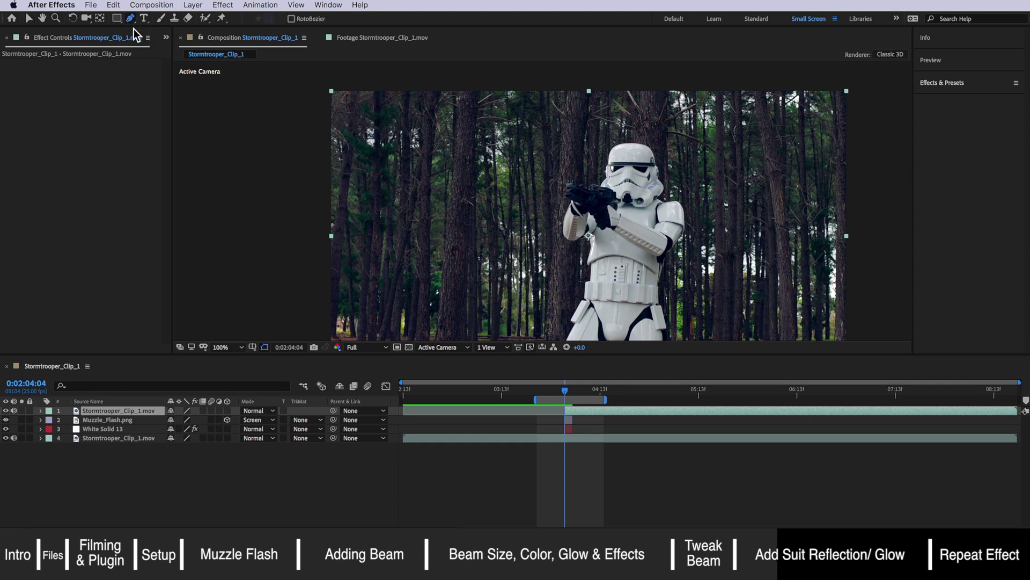
scroll(673, 203, "up", 2)
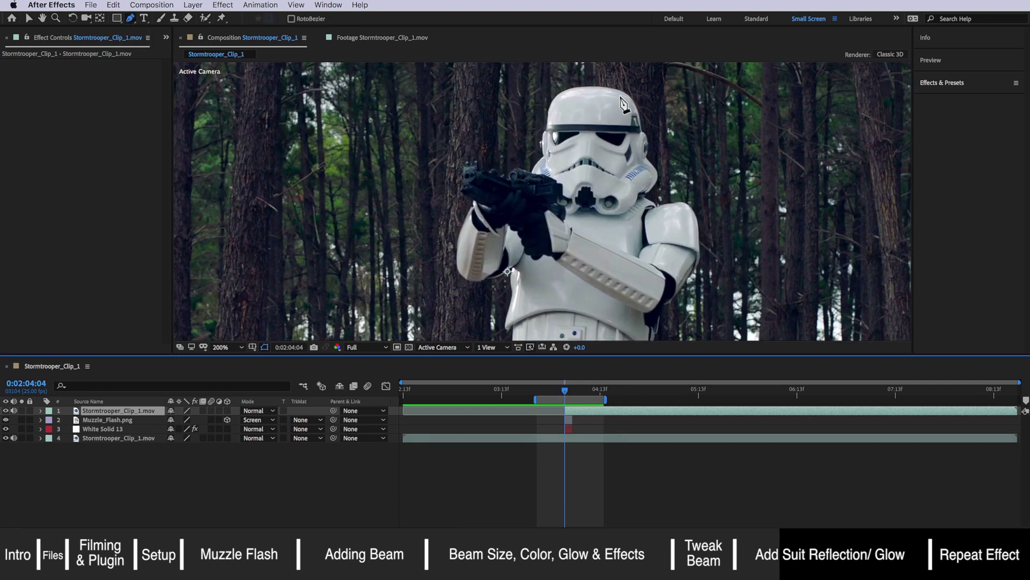
left_click(572, 93)
left_click(550, 127)
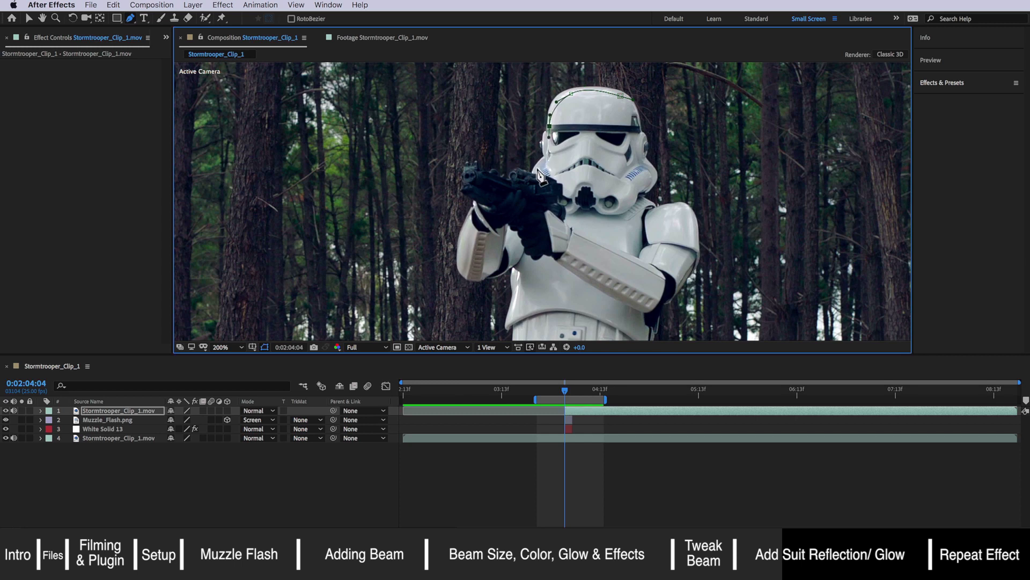
left_click(560, 177)
left_click(568, 216)
left_click(577, 230)
left_click(630, 252)
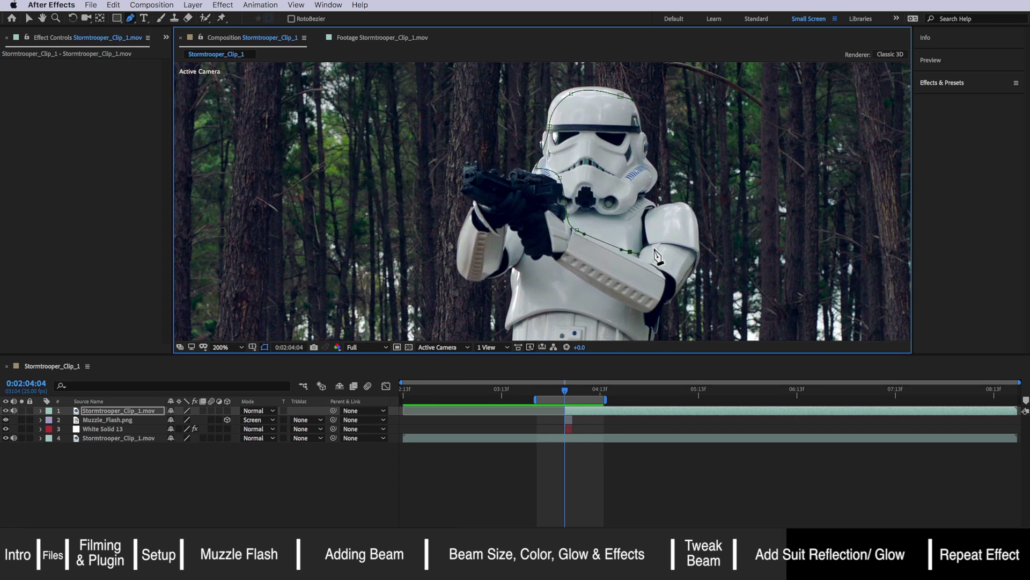
left_click(664, 267)
left_click(693, 248)
left_click(689, 208)
left_click(654, 205)
left_click(638, 187)
left_click(651, 170)
left_click(642, 138)
left_click(632, 105)
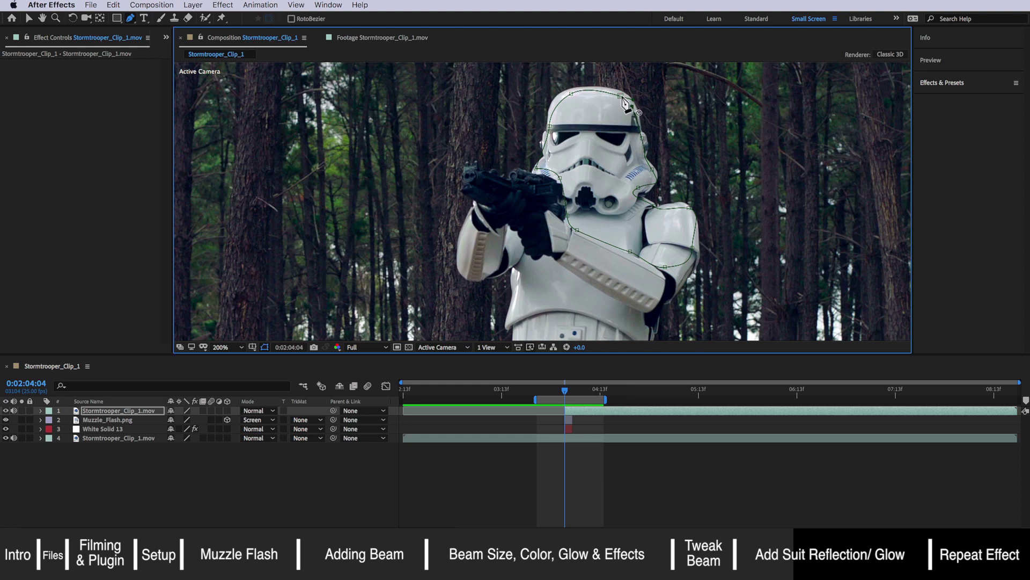
left_click(609, 92)
Step: Draw a second closed, curved mask around the trooper's lower arm and torso
left_click(511, 228)
left_click(506, 247)
left_click_drag(514, 276, 596, 320)
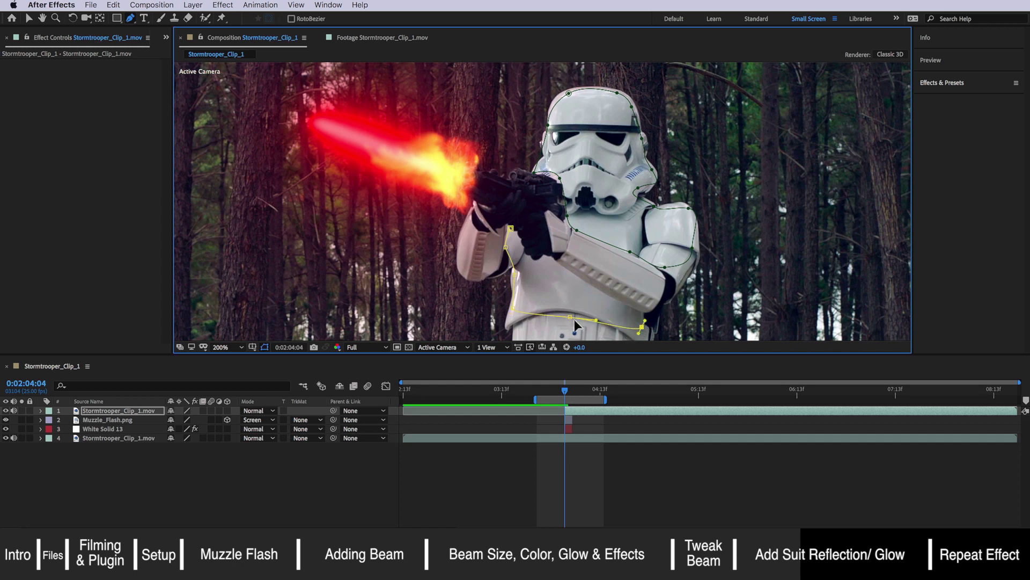
left_click_drag(569, 321, 568, 337)
left_click(630, 310)
left_click(572, 276)
left_click(544, 255)
left_click(535, 264)
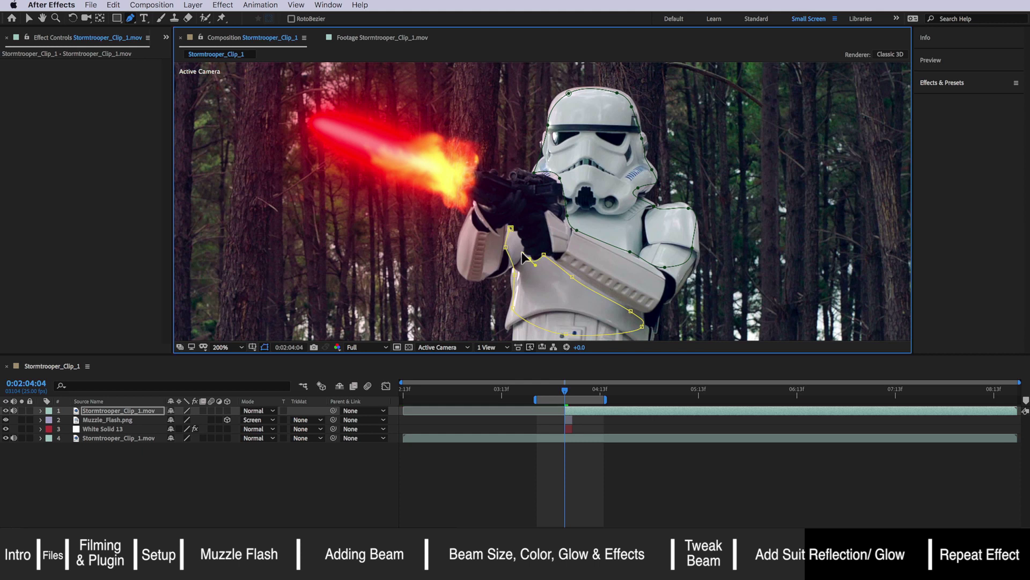
left_click(511, 228)
key("v")
left_click(223, 5)
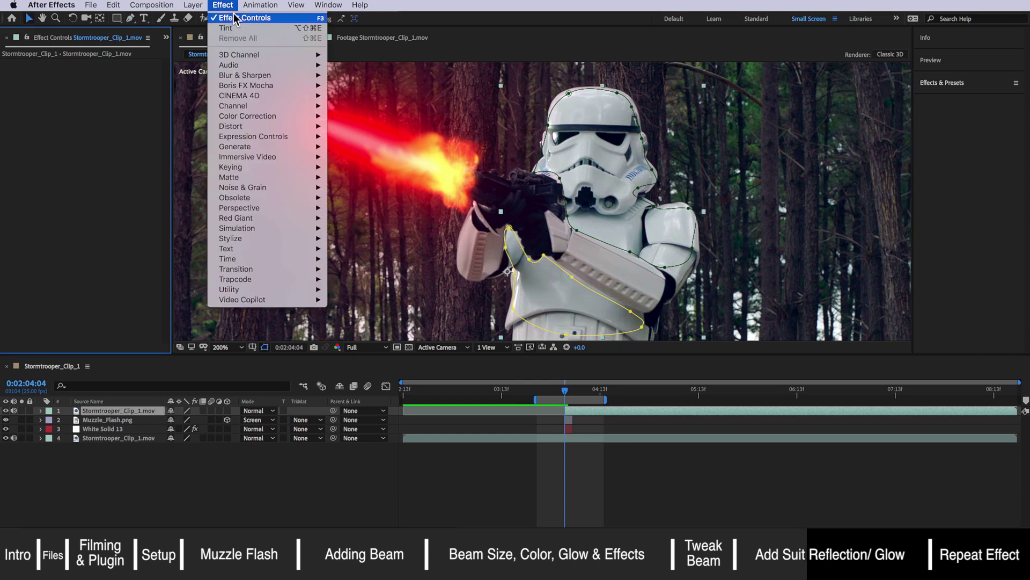
mouse_move(285, 118)
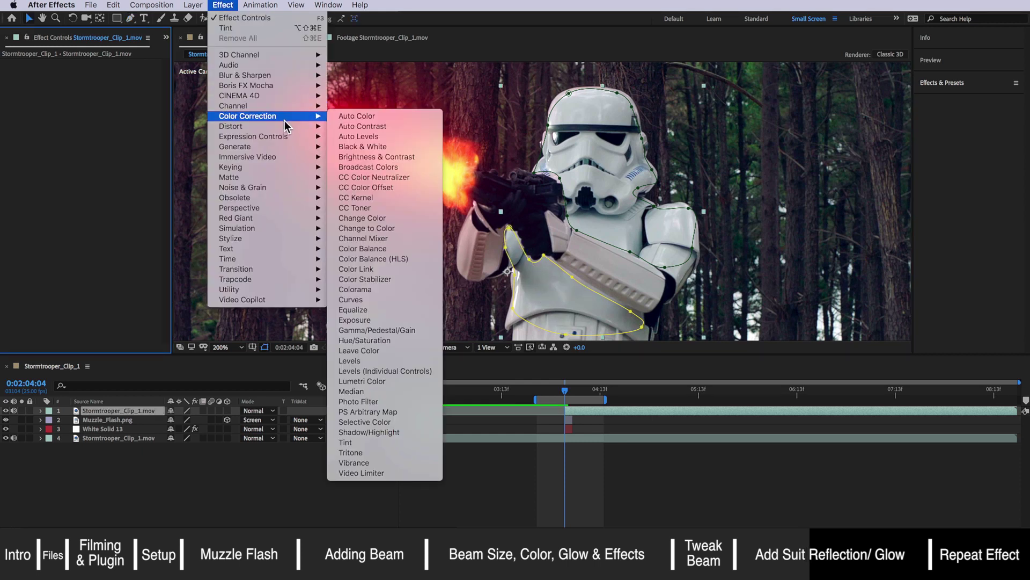
Step: Apply Curves to the masked copy and bend the Red channel curve into a steep S-shape
left_click(376, 299)
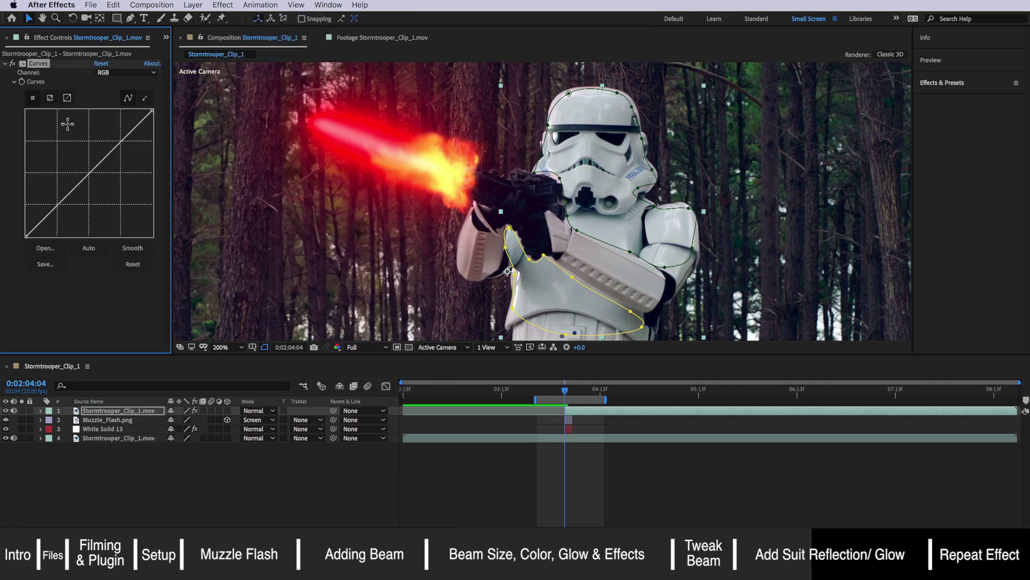
left_click(106, 72)
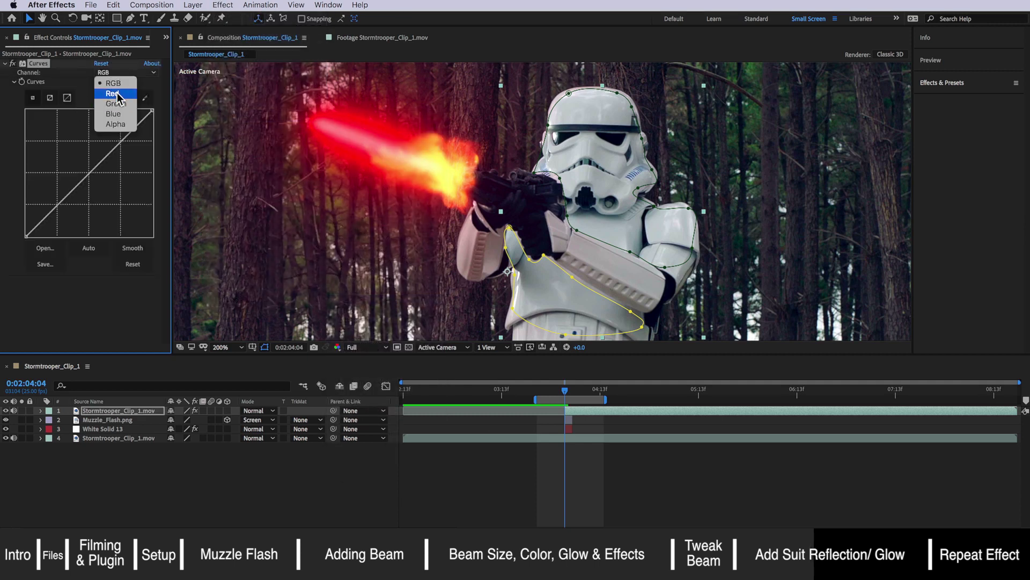
left_click(117, 93)
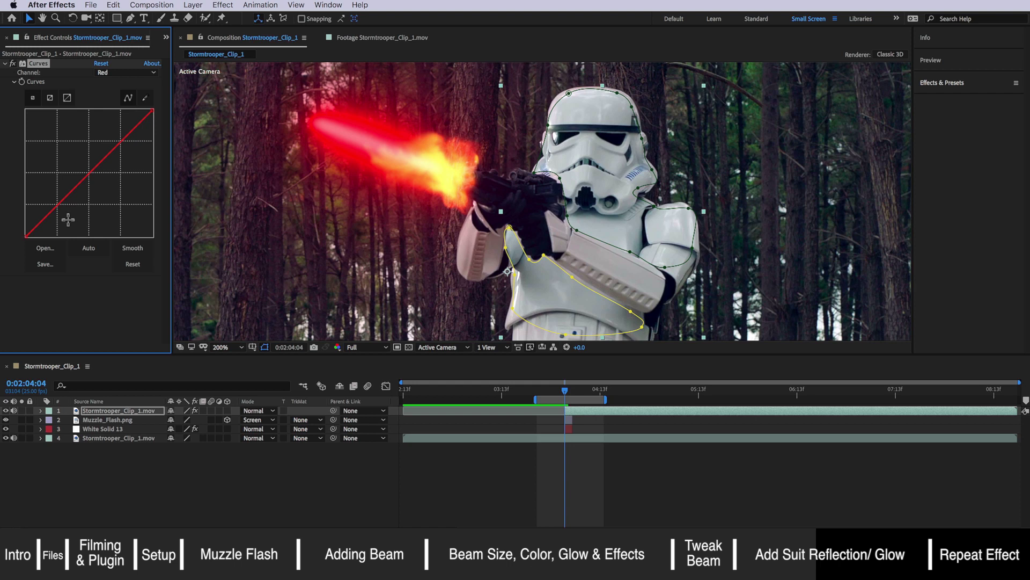
left_click_drag(56, 205, 74, 214)
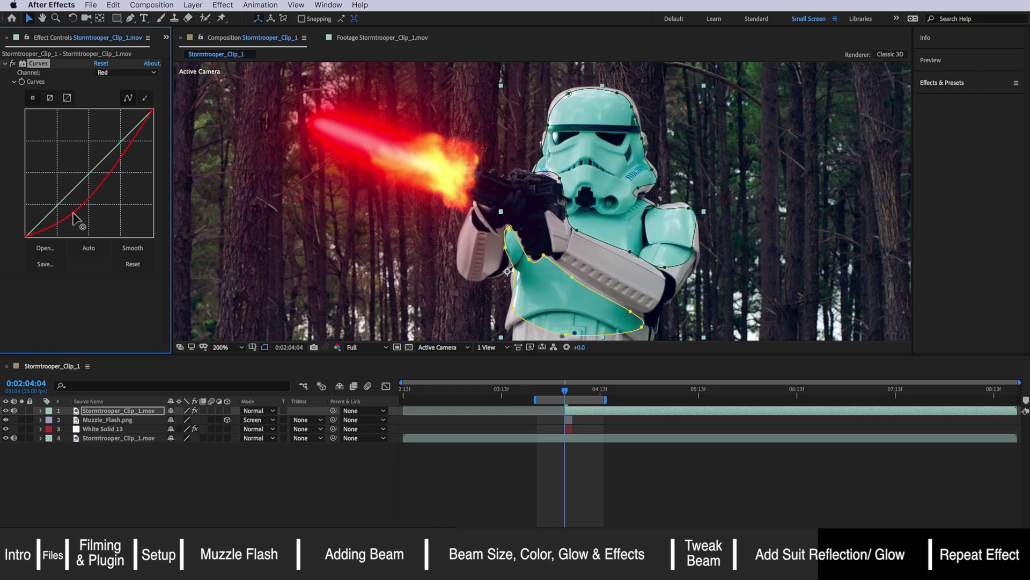
left_click_drag(123, 142, 92, 144)
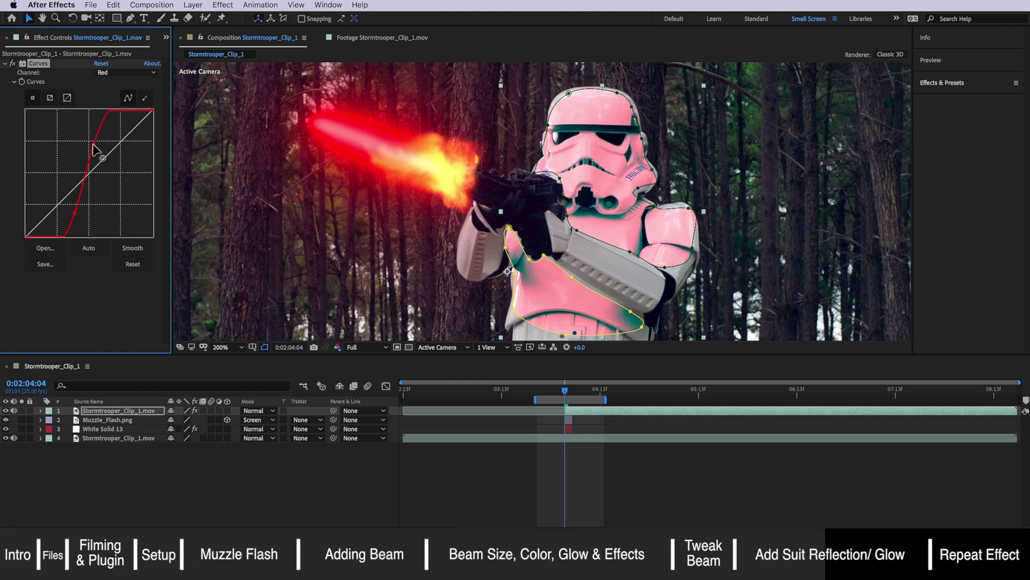
Step: Feather Mask 1 to 61 px and Mask 2 to 67 px, with mask outlines hidden
left_click(39, 410)
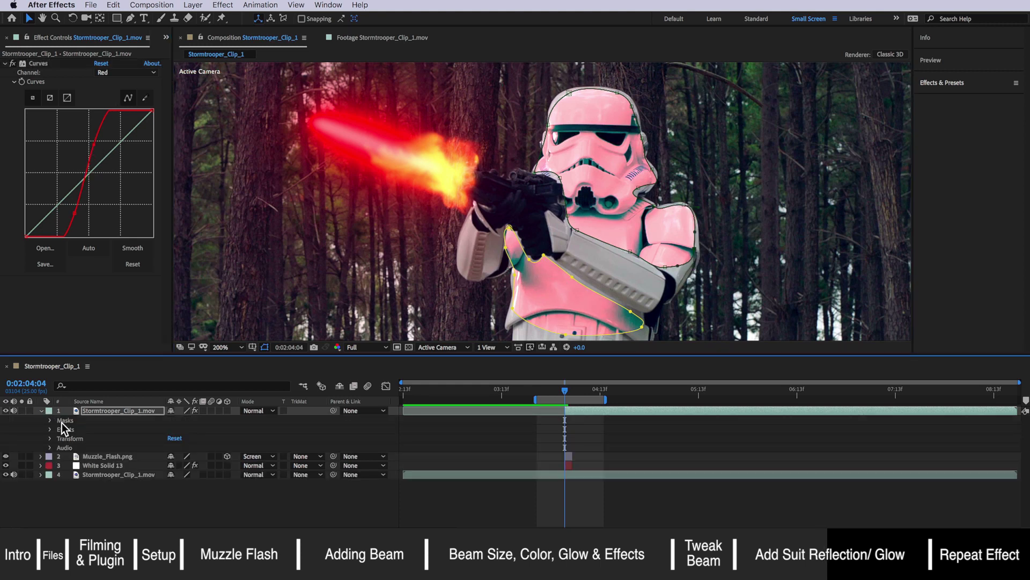
left_click(51, 420)
left_click(59, 430)
left_click(60, 475)
scroll(56, 470, "down", 1)
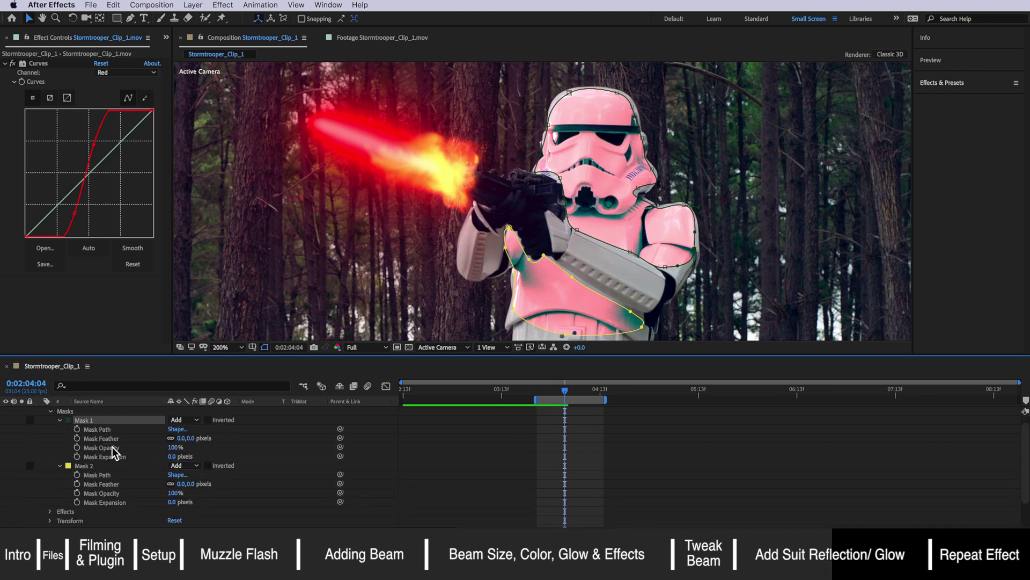
left_click_drag(186, 439, 228, 439)
left_click(264, 347)
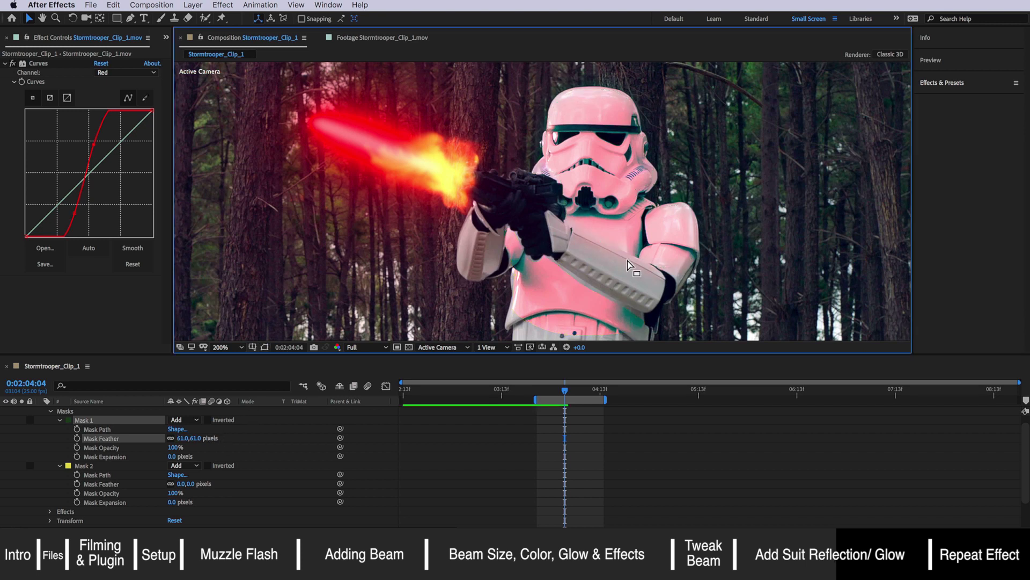
left_click_drag(187, 483, 210, 483)
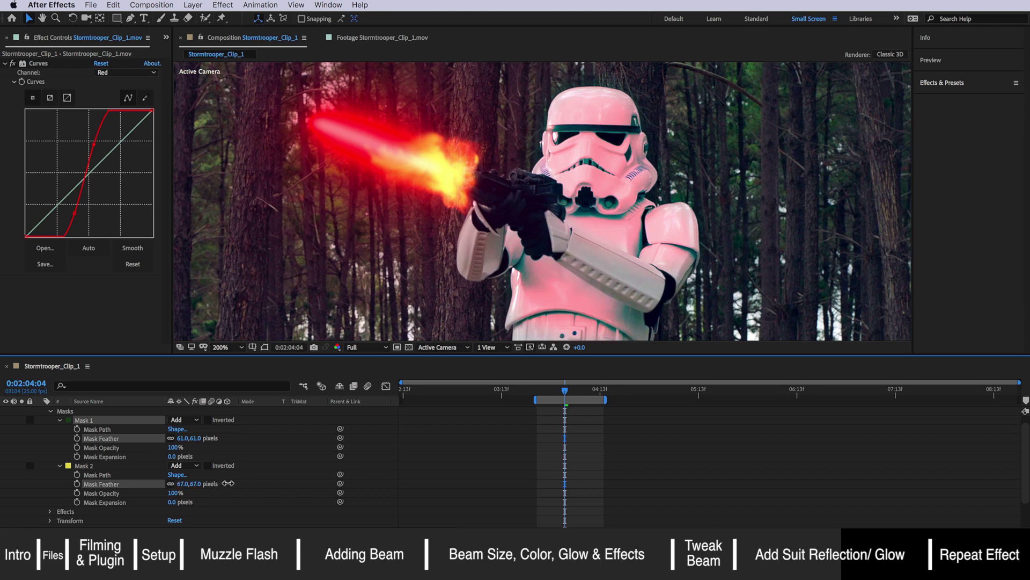
Step: Add Hue/Saturation to the masked copy and raise Master Saturation to 23
left_click(223, 5)
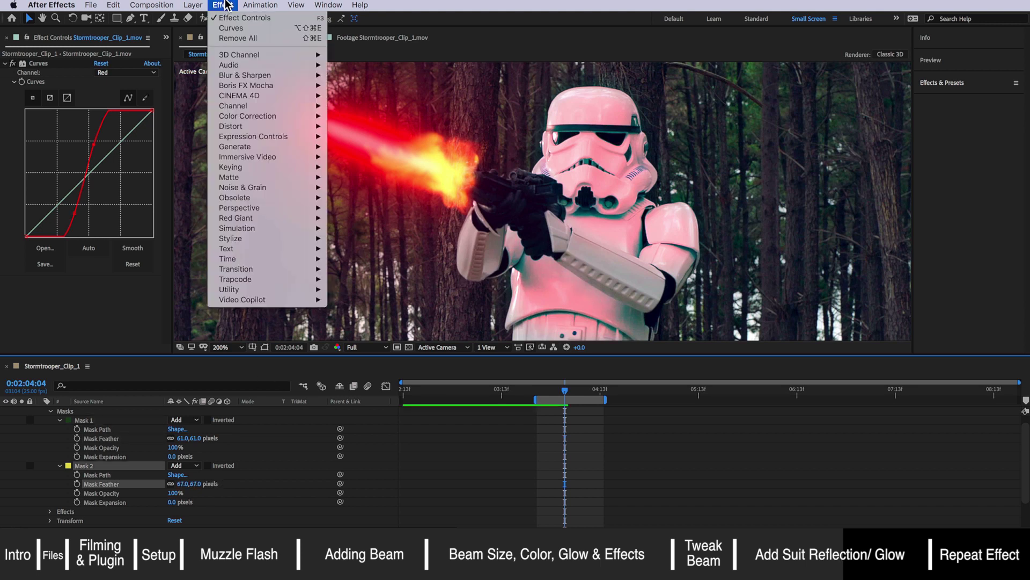
mouse_move(257, 119)
left_click(365, 340)
left_click_drag(94, 317, 107, 318)
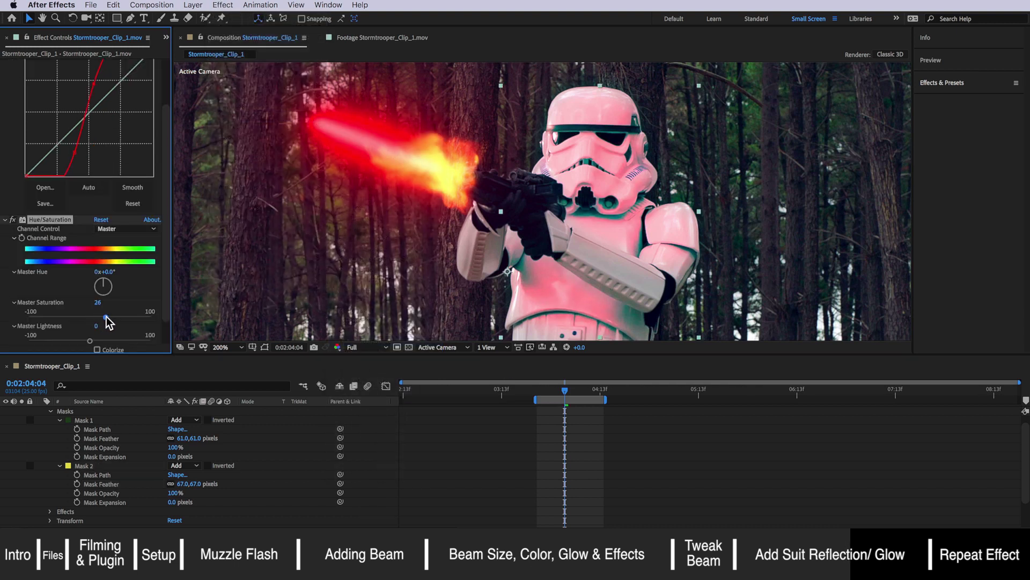
Step: Compare the result by toggling the Hue/Saturation effect and the copy layer's visibility
left_click(12, 220)
left_click(13, 220)
scroll(9, 416, "up", 1)
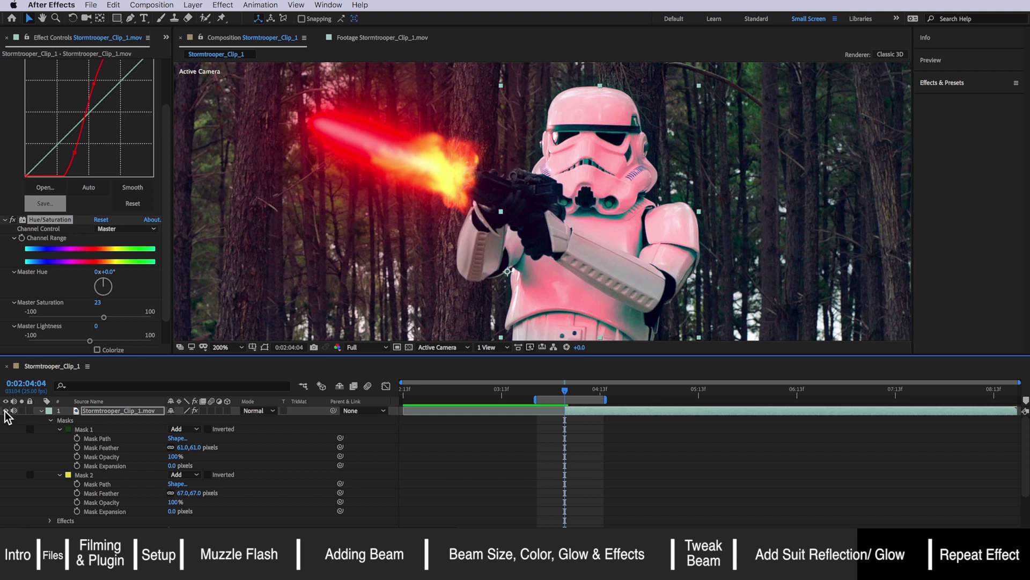
left_click(6, 411)
left_click(6, 411)
left_click(5, 411)
left_click(5, 411)
left_click(6, 411)
left_click(6, 411)
scroll(195, 461, "down", 2)
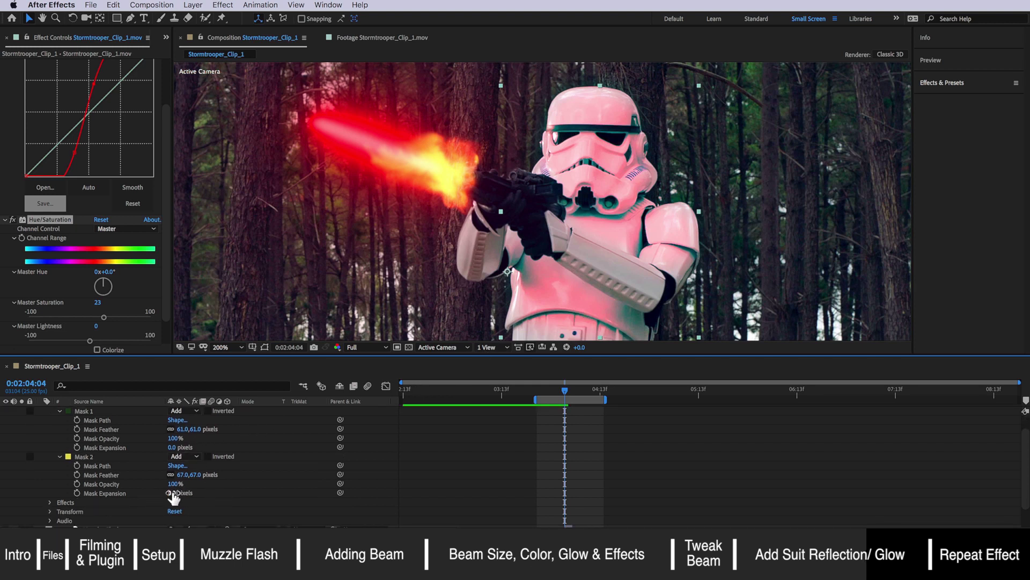
Step: Lower Mask 2's opacity on the tinted Stormtrooper_Clip_1.mov copy to 58%, weakening the lower-armour tint
left_click(81, 456)
left_click(264, 348)
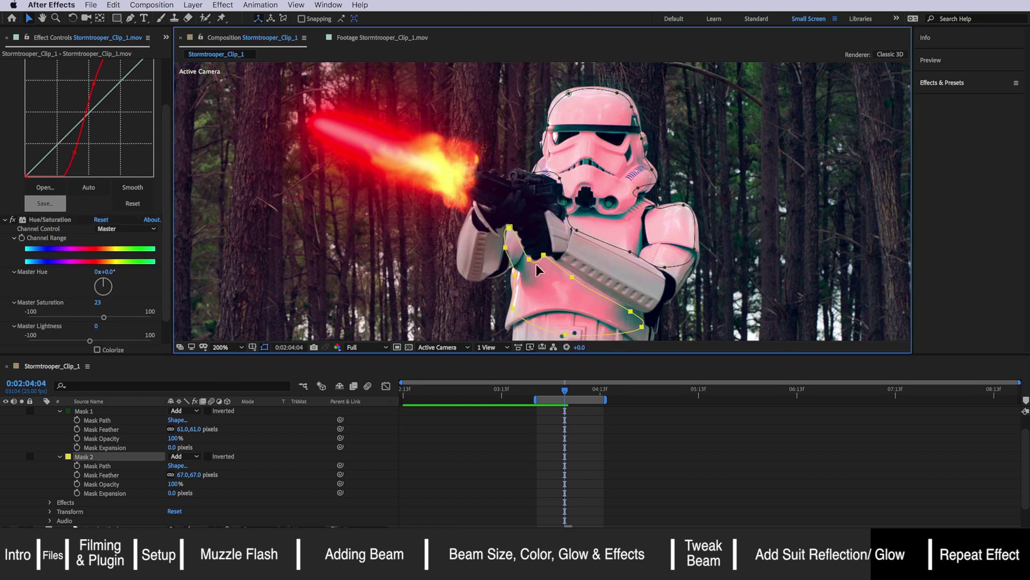
left_click(264, 348)
left_click(171, 485)
left_click_drag(170, 485, 161, 486)
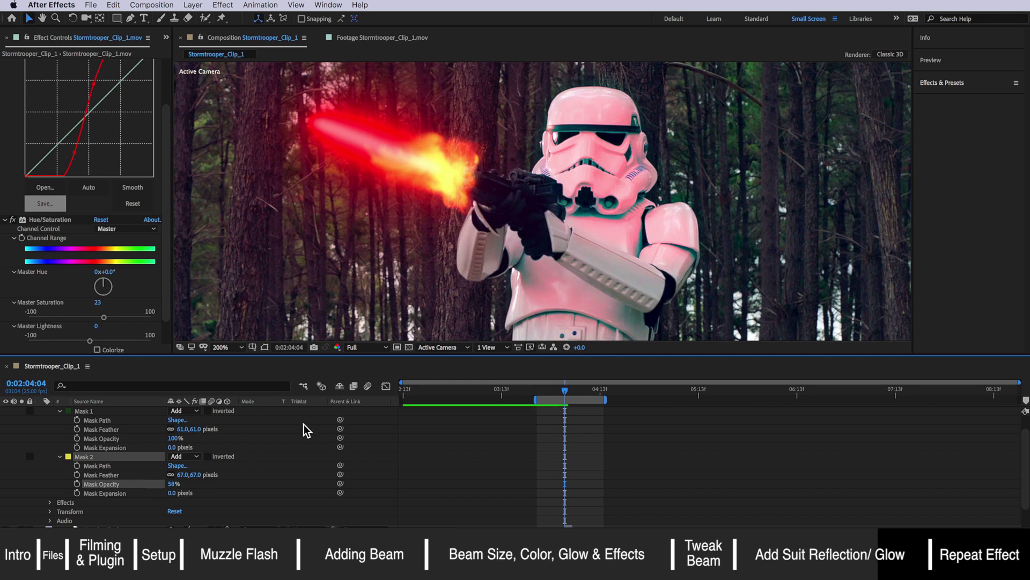
scroll(600, 440, "down", 1)
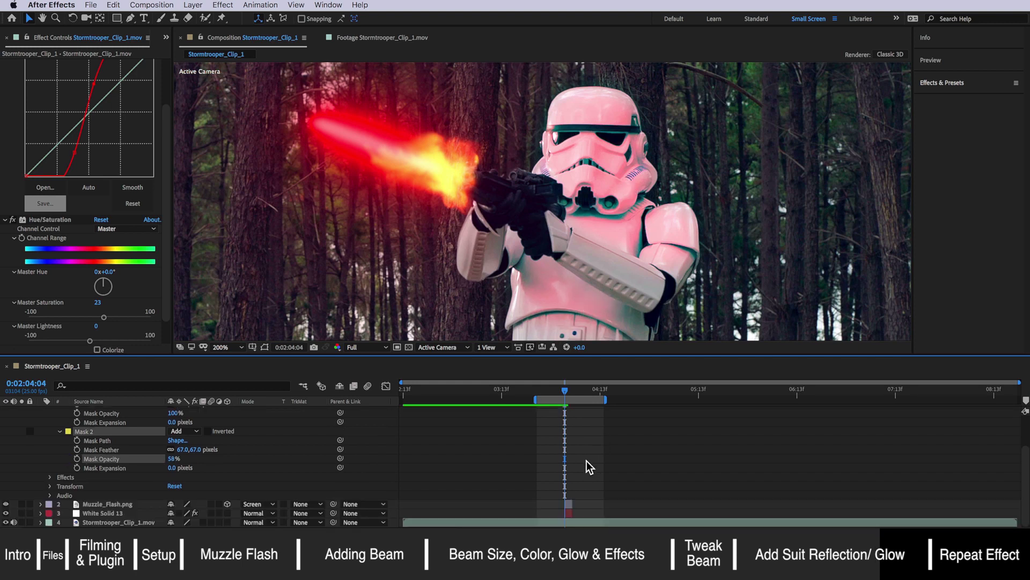
scroll(584, 458, "up", 2)
left_click(580, 411)
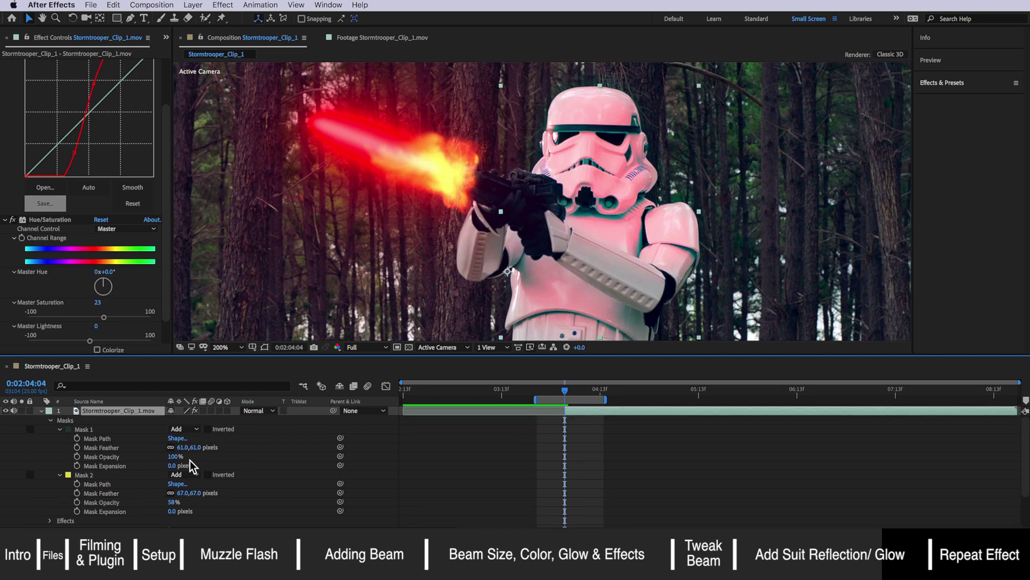
Step: Keyframe the glow layer's opacity from 100% at 0:02:04:04 to 55% one frame later
key("t")
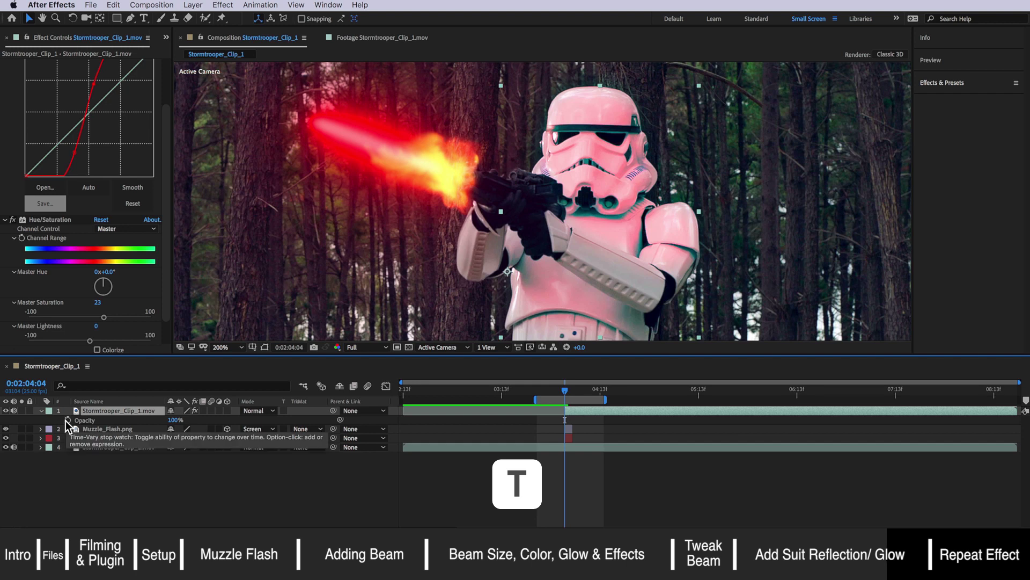
left_click(67, 420)
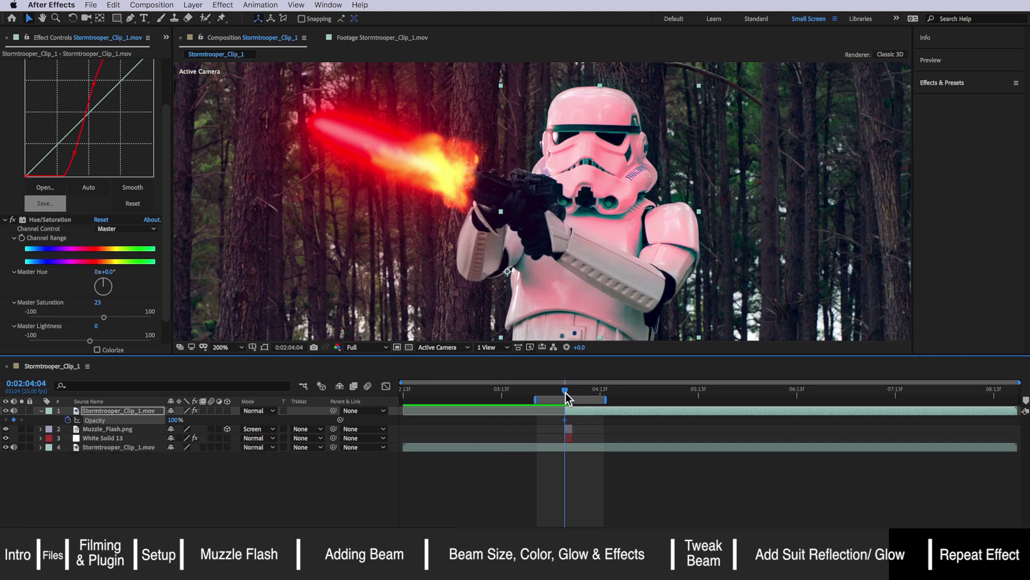
left_click_drag(565, 394, 568, 393)
left_click_drag(176, 420, 161, 423)
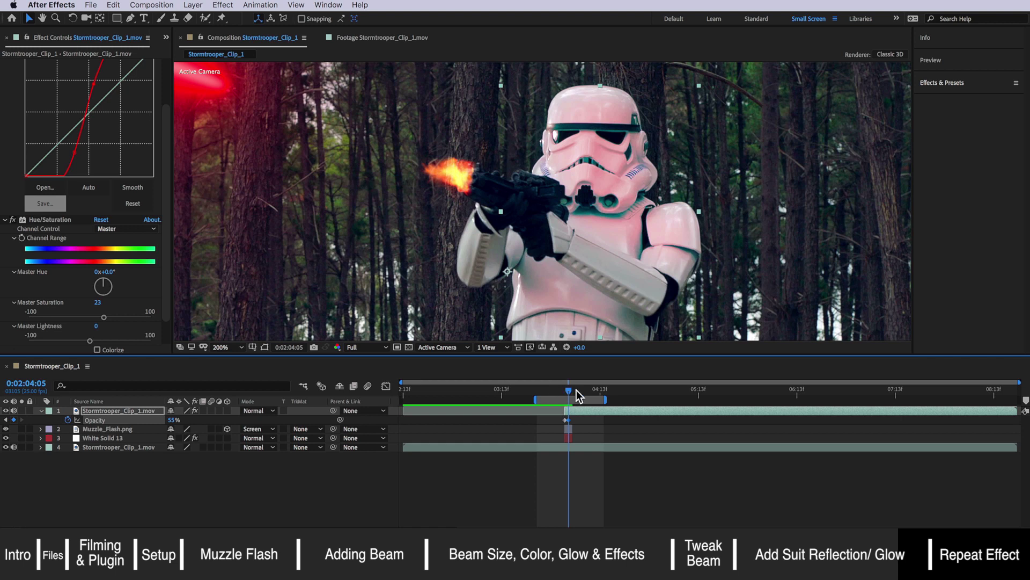
Step: Split the glow layer on the frame after the muzzle flash ends and preview the result
left_click_drag(570, 390, 573, 391)
left_click(114, 5)
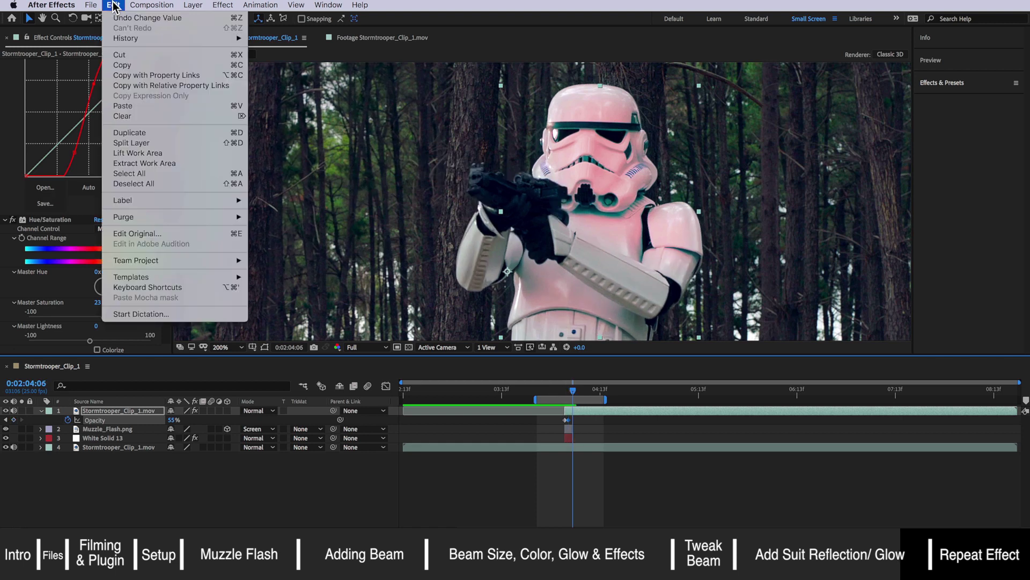
left_click(158, 144)
left_click_drag(571, 391, 564, 391)
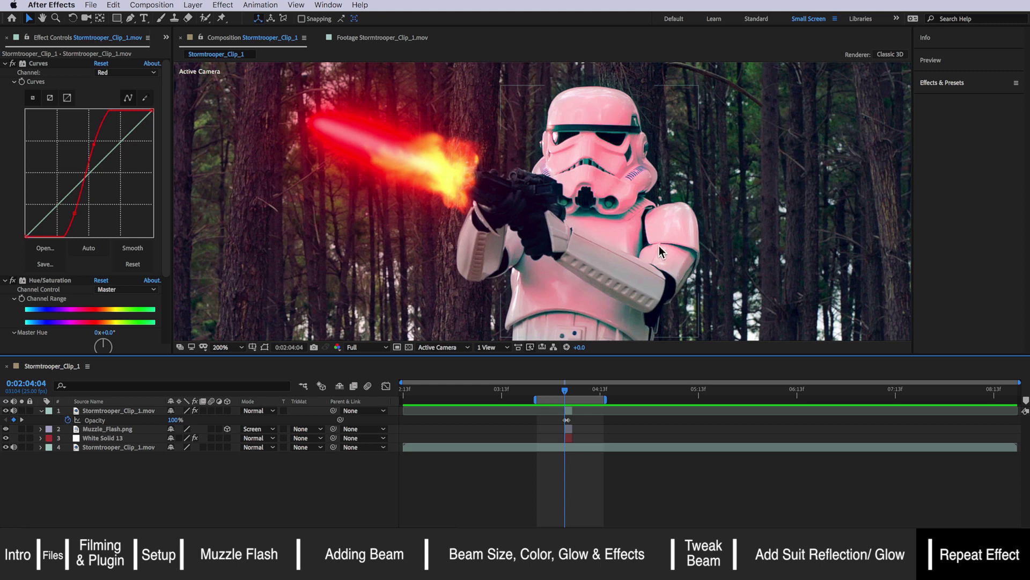
left_click_drag(565, 390, 570, 390)
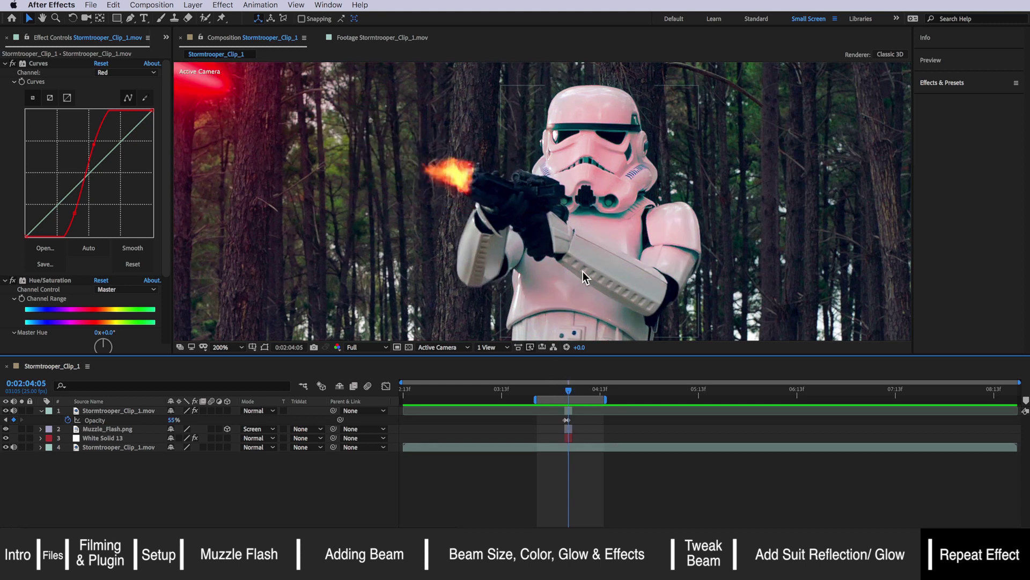
scroll(585, 276, "down", 2)
key("space")
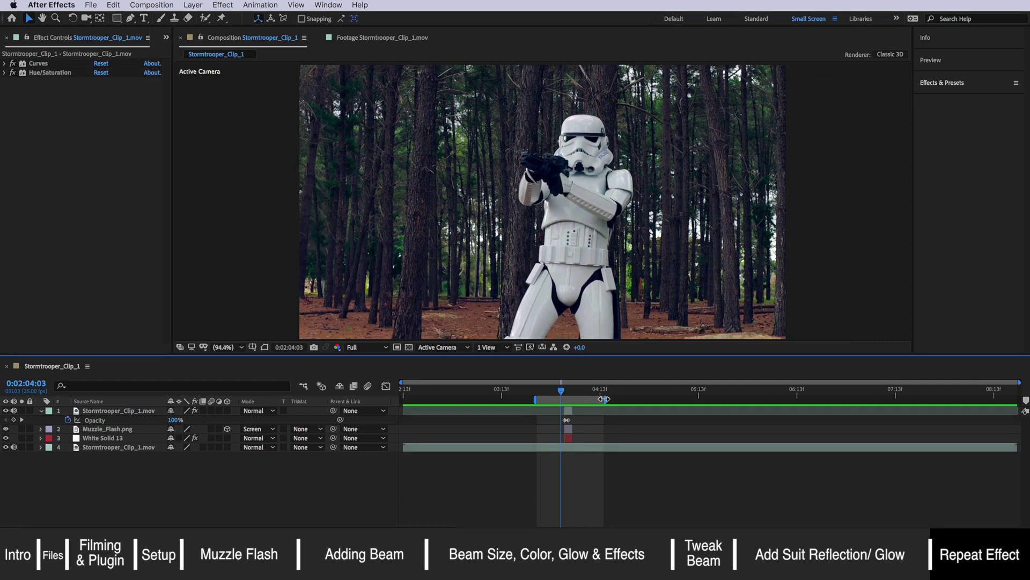
Step: Duplicate the Muzzle_Flash.png and White Solid 13 layers for the second shot
left_click_drag(602, 399, 675, 399)
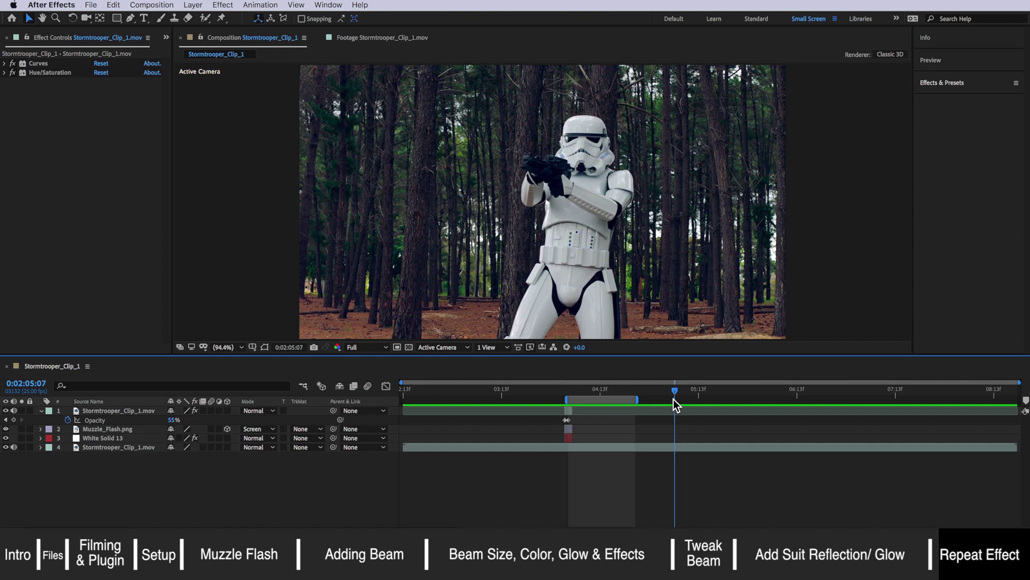
left_click(570, 429)
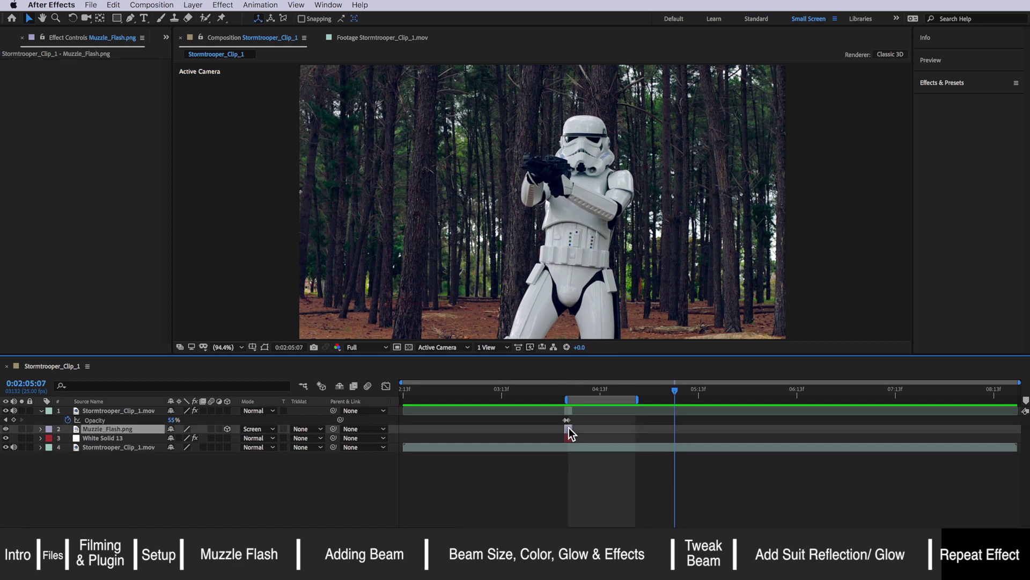
left_click(569, 438, "shift")
key("super+d")
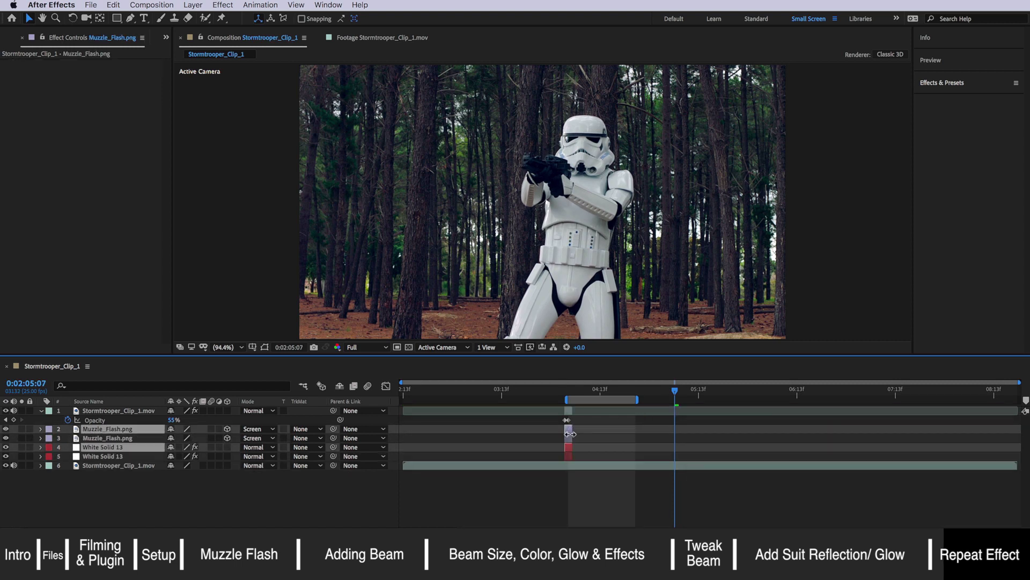
Step: Move the flash and beam copies to the top, start them at 0:02:05:07, and place them on the gun barrel
left_click_drag(154, 424, 146, 407)
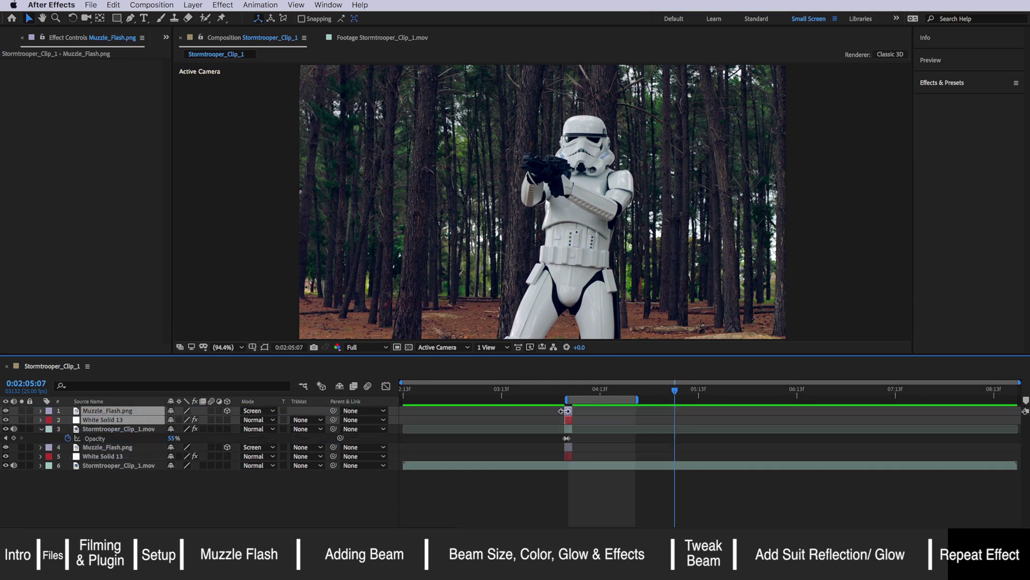
left_click_drag(569, 413, 685, 418)
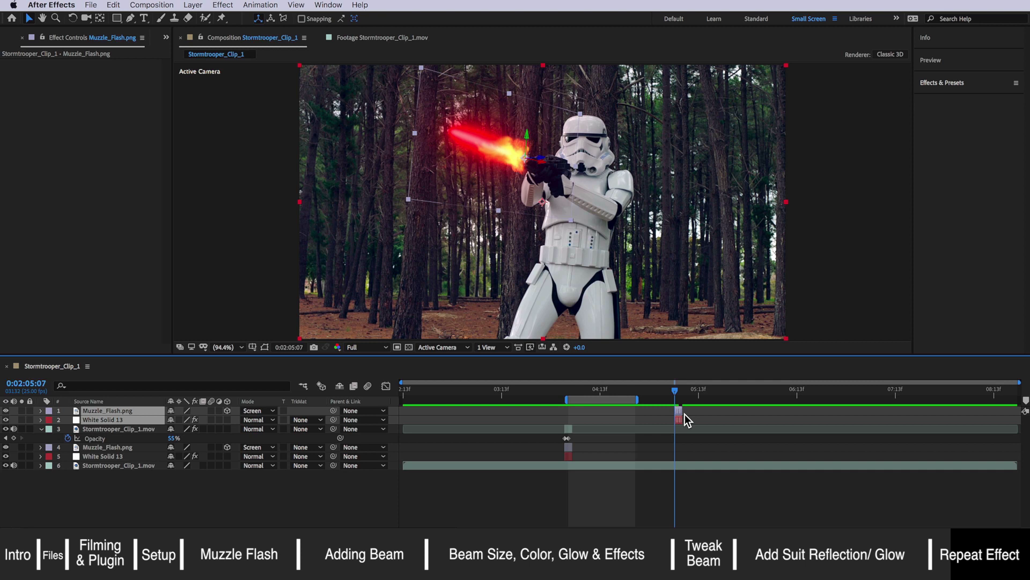
left_click_drag(506, 161, 504, 165)
left_click_drag(675, 389, 680, 394)
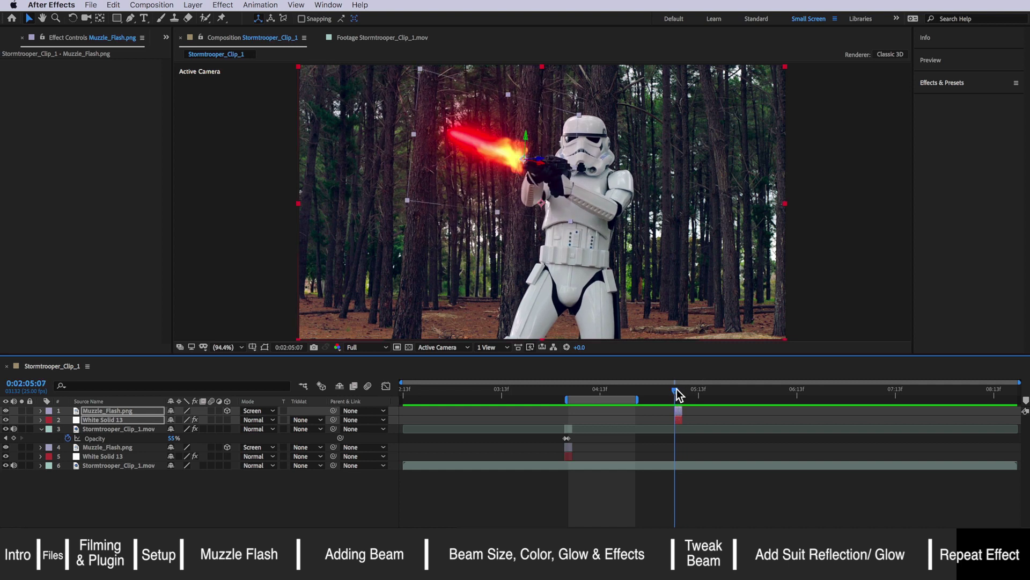
left_click(565, 429)
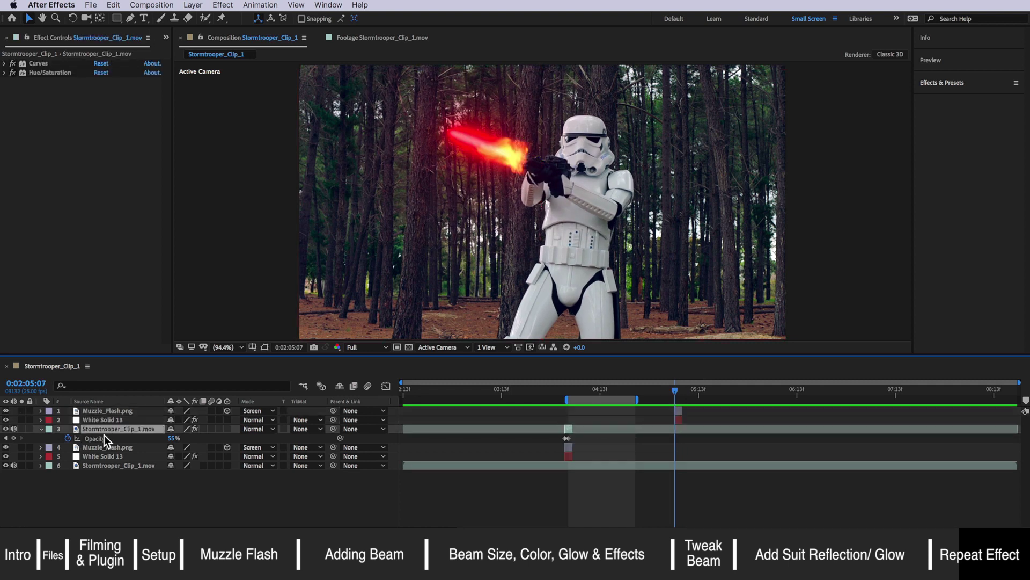
Step: Duplicate the pink suit-glow layer and shift it and its opacity keyframes to the 0:02:05:07 flash
key("super+d")
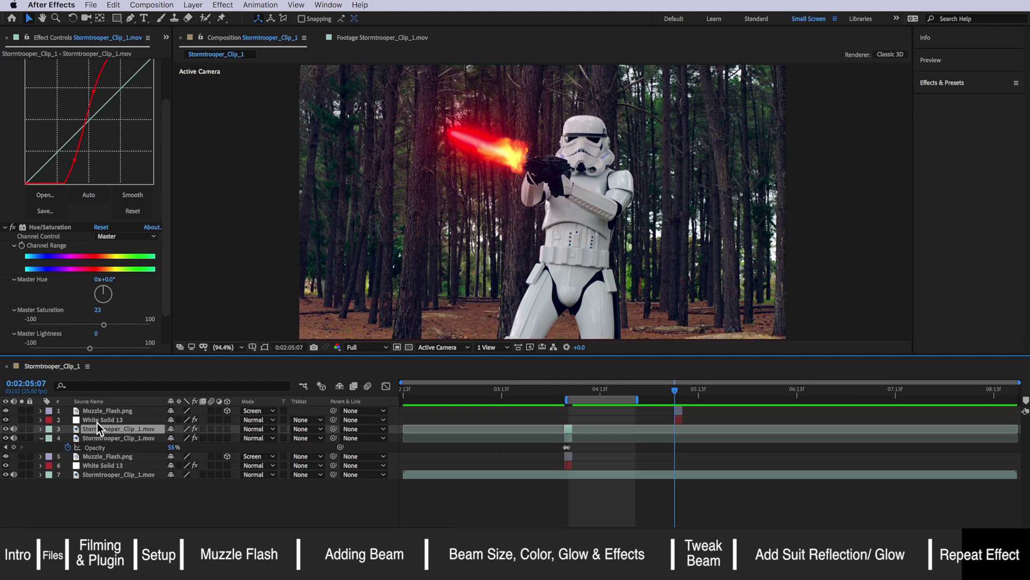
left_click_drag(100, 410, 101, 410)
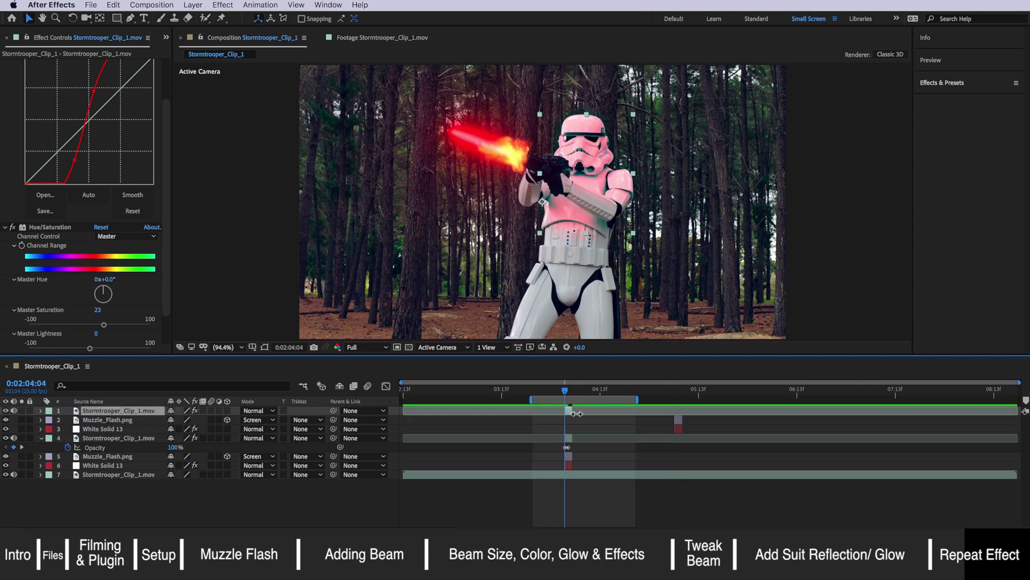
left_click_drag(570, 414, 686, 417)
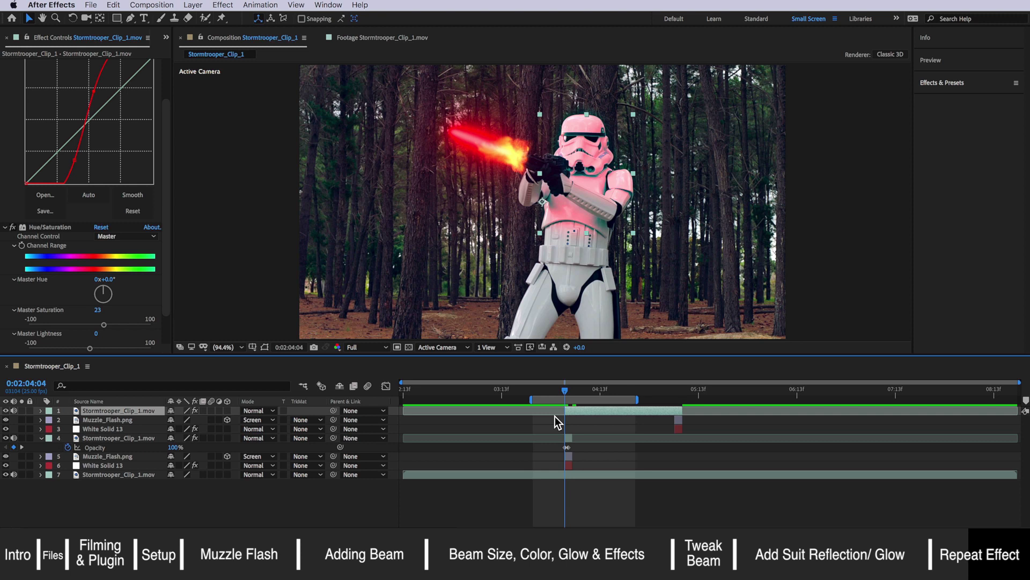
key("t")
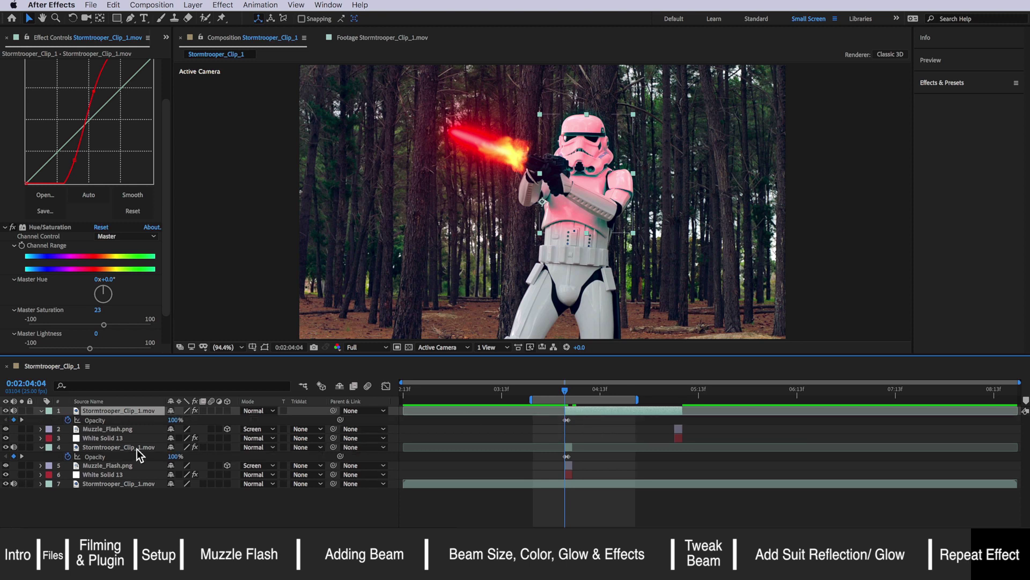
left_click_drag(588, 418, 674, 434)
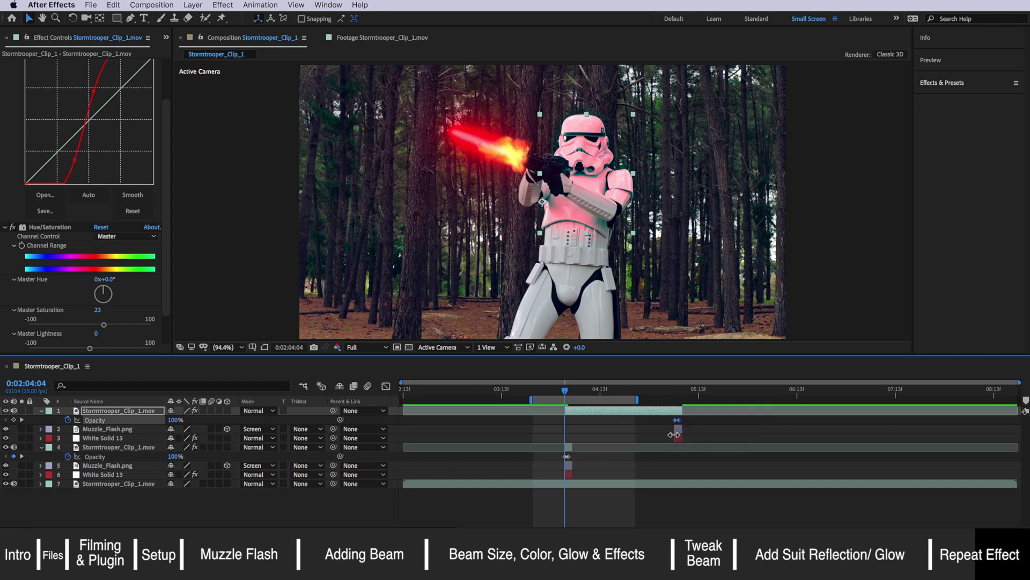
left_click_drag(565, 411, 676, 389)
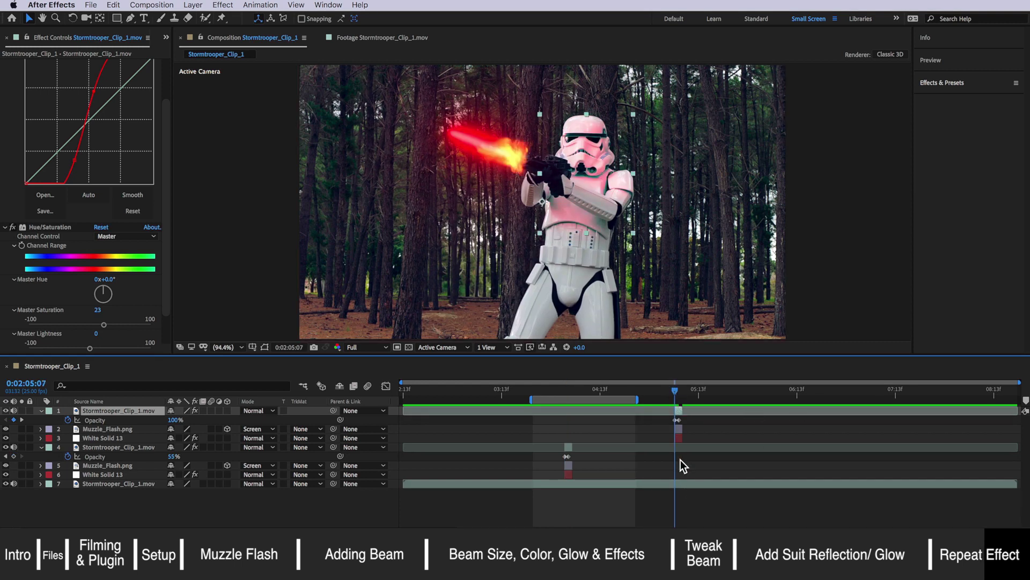
left_click(678, 482)
left_click_drag(675, 390, 674, 394)
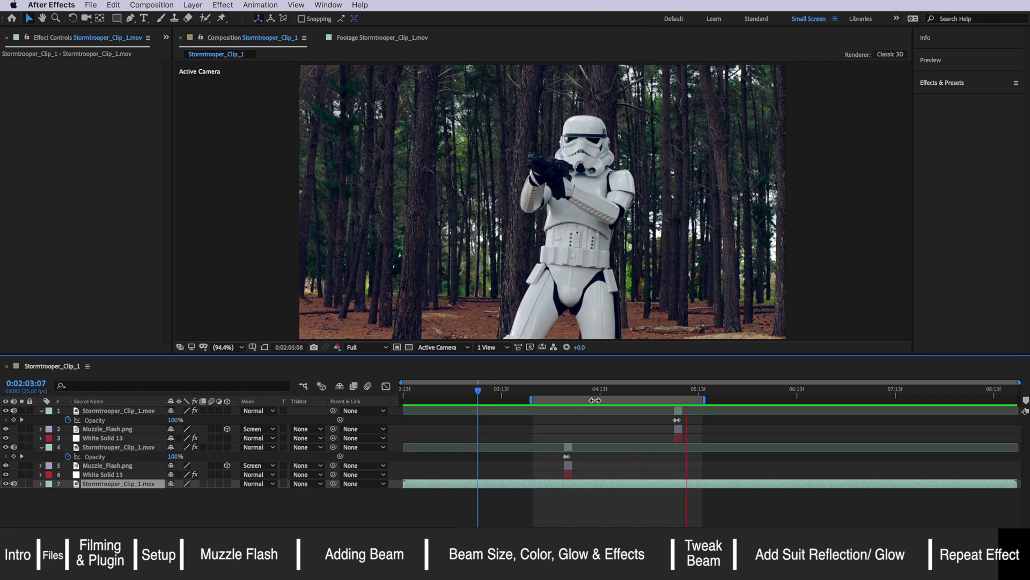
key("space")
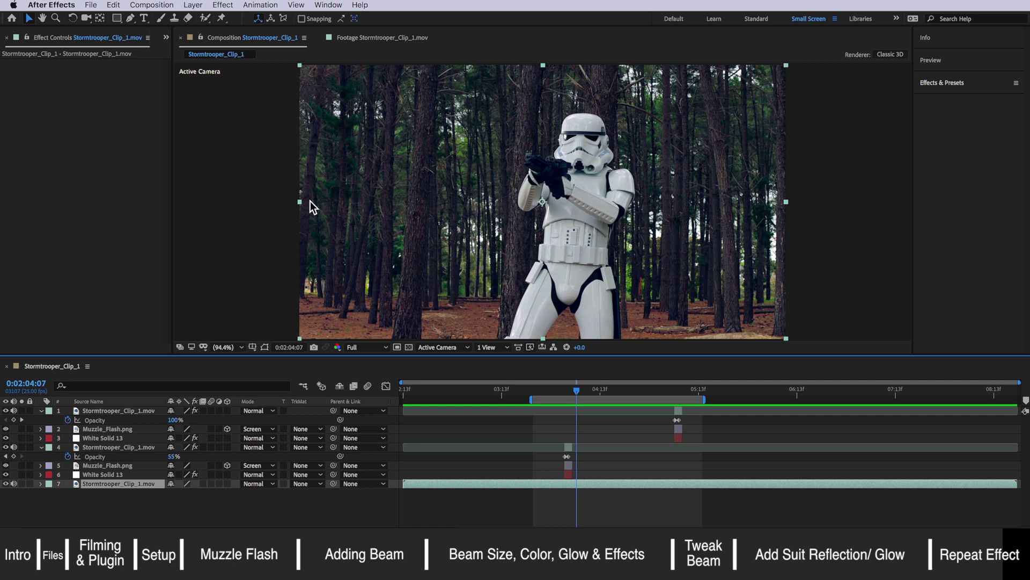
left_click(565, 390)
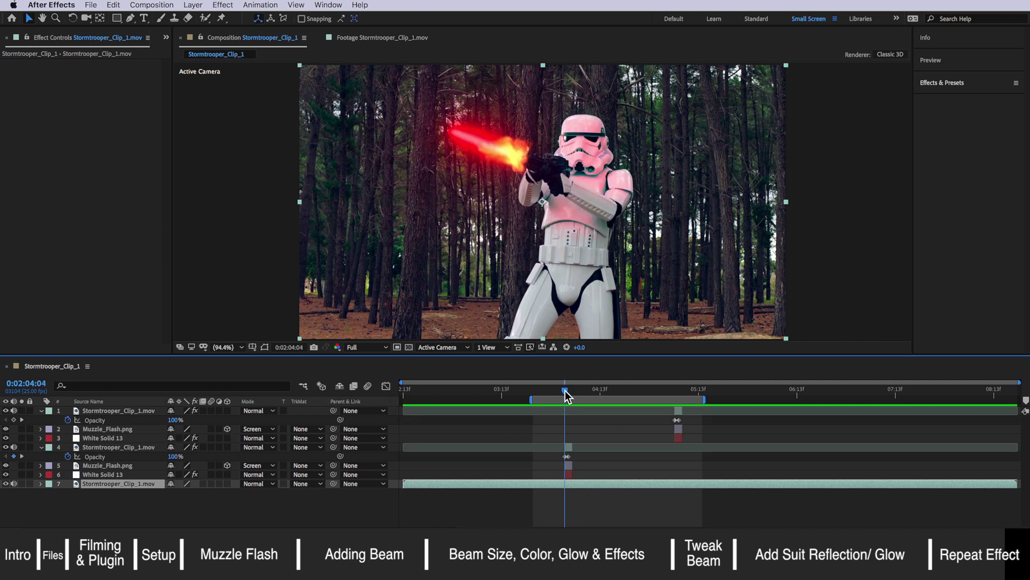